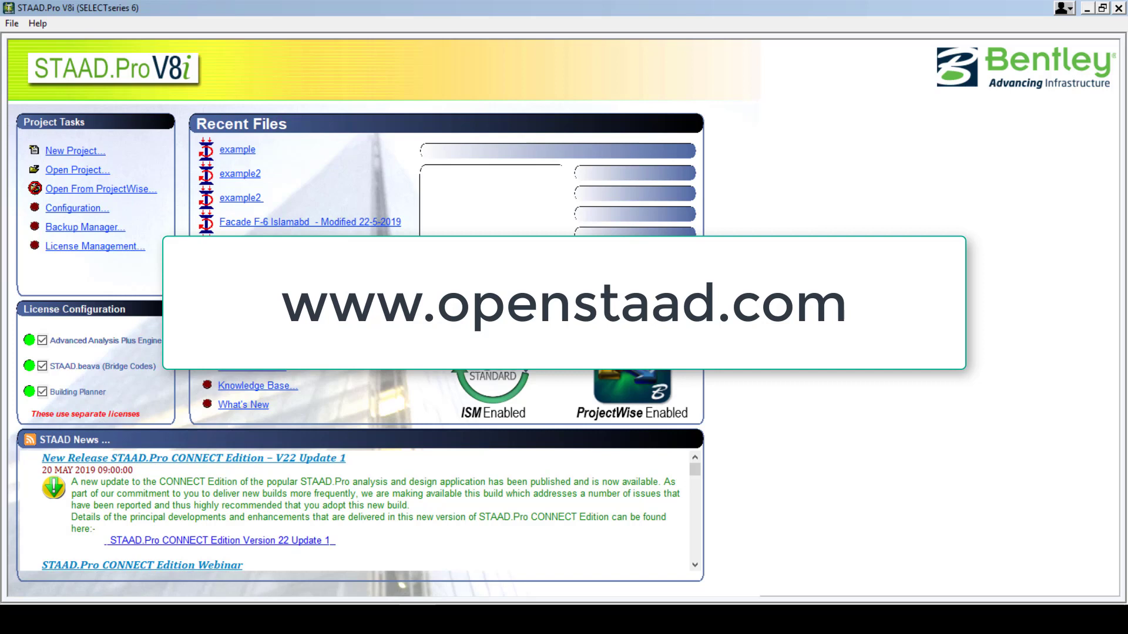
Create a new Space-type model named example1 and finish the setup wizard with Add Beam.
click(72, 150)
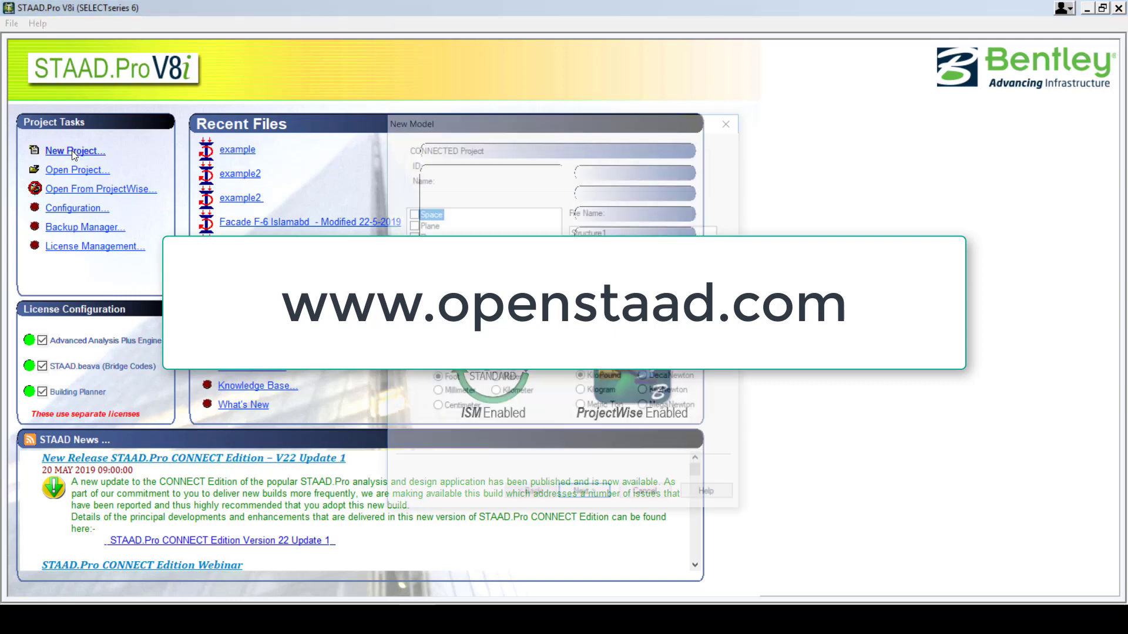
click(411, 213)
click(623, 233)
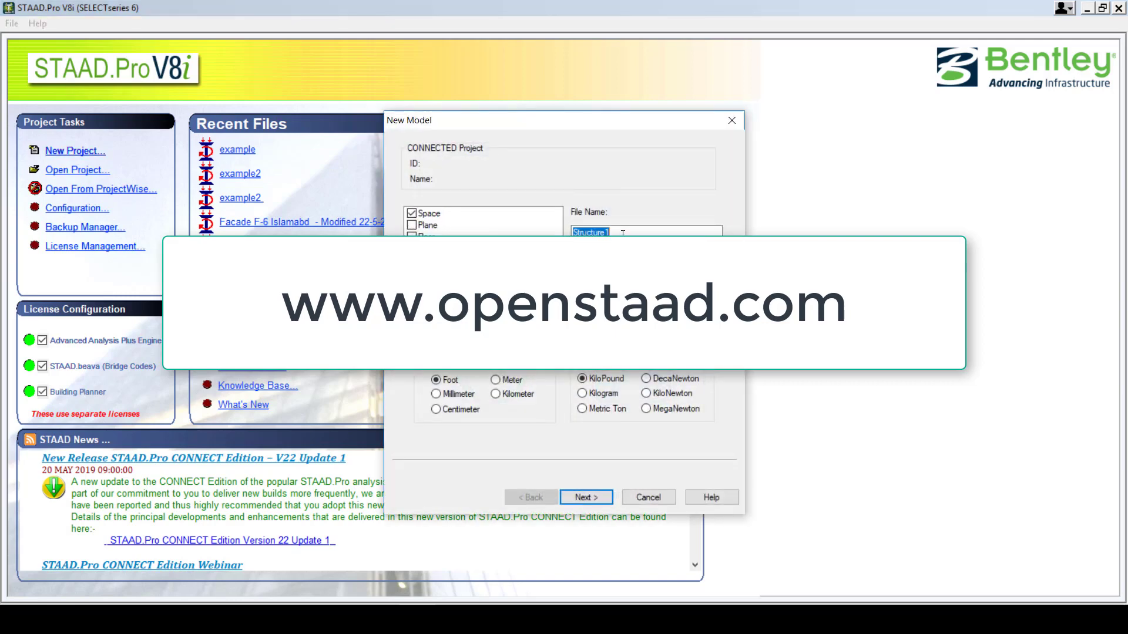
text(example1)
click(579, 500)
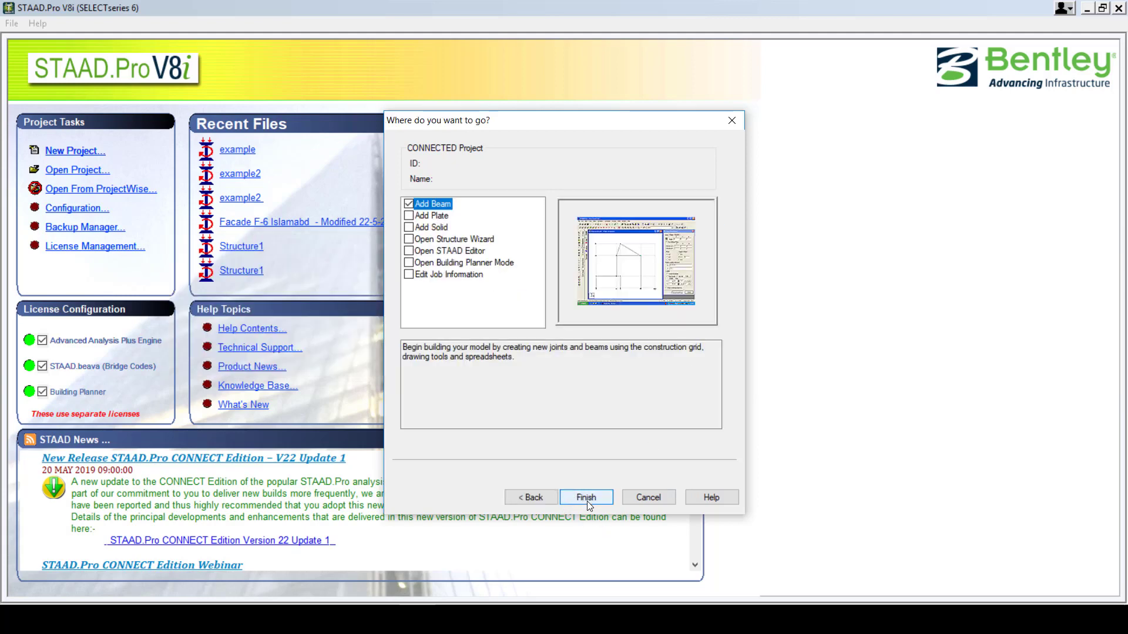
click(586, 499)
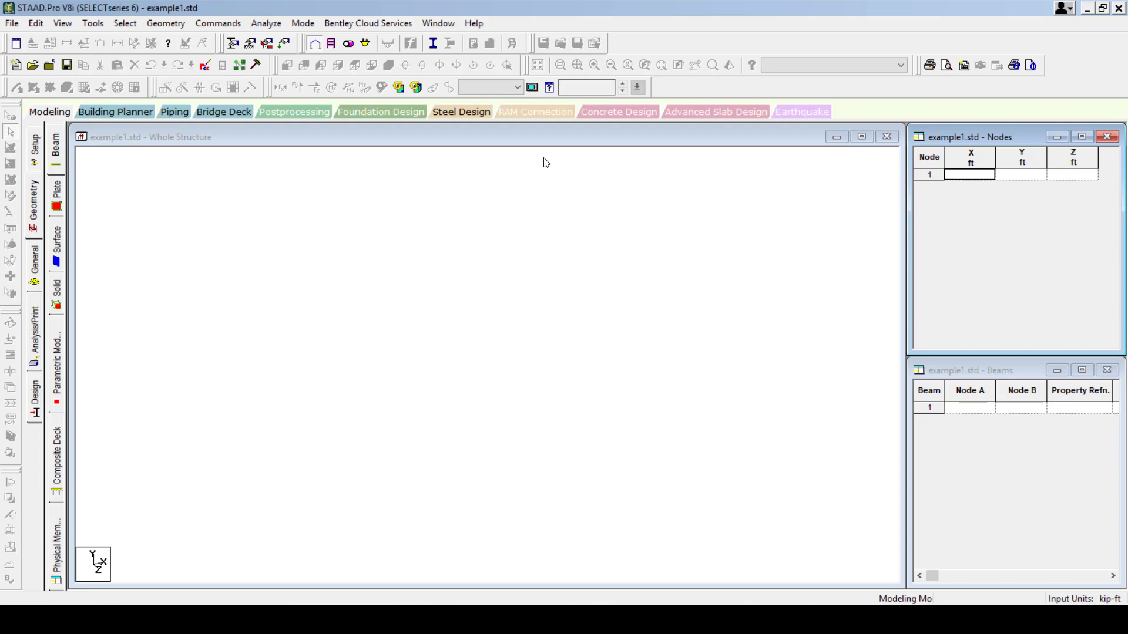
click(520, 143)
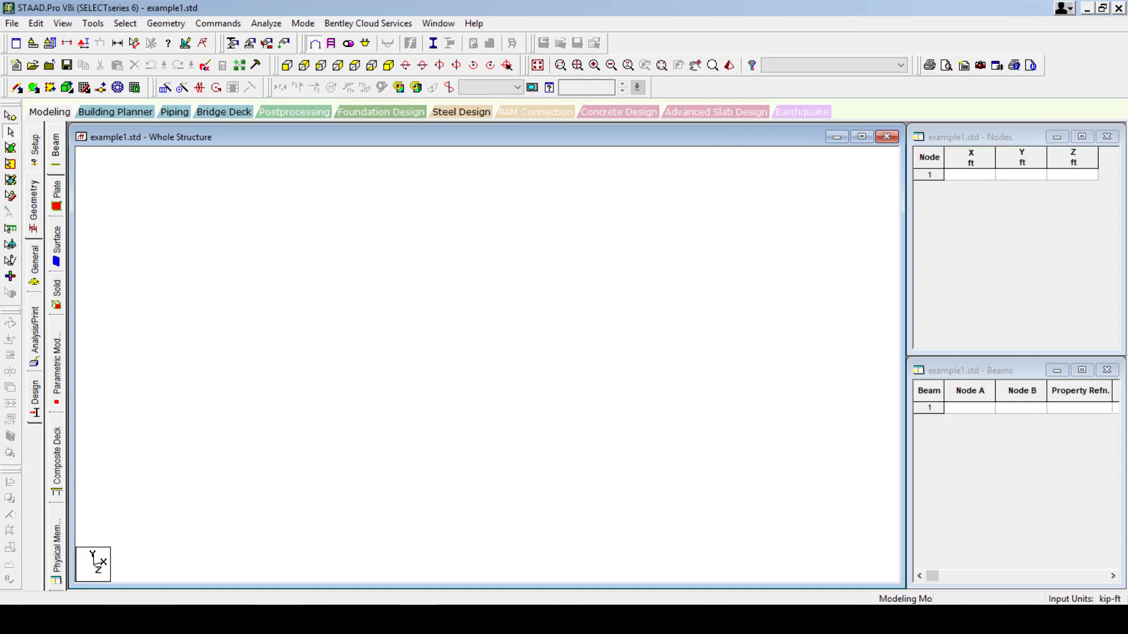
Bring the Slab Design Example PDF forward and scroll through page 1 to page 2's slab thickness calculations.
mouse_move(271, 619)
mouse_move(308, 619)
click(232, 618)
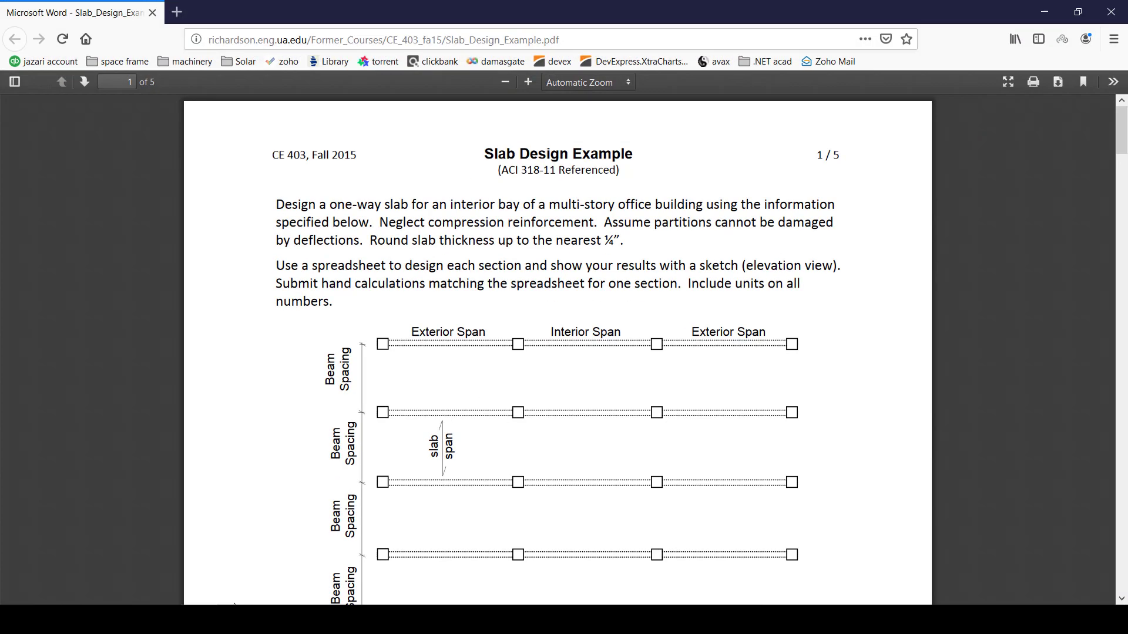
scroll(465, 271, down, 1)
scroll(524, 180, up, 1)
scroll(563, 323, down, 2)
scroll(541, 328, down, 8)
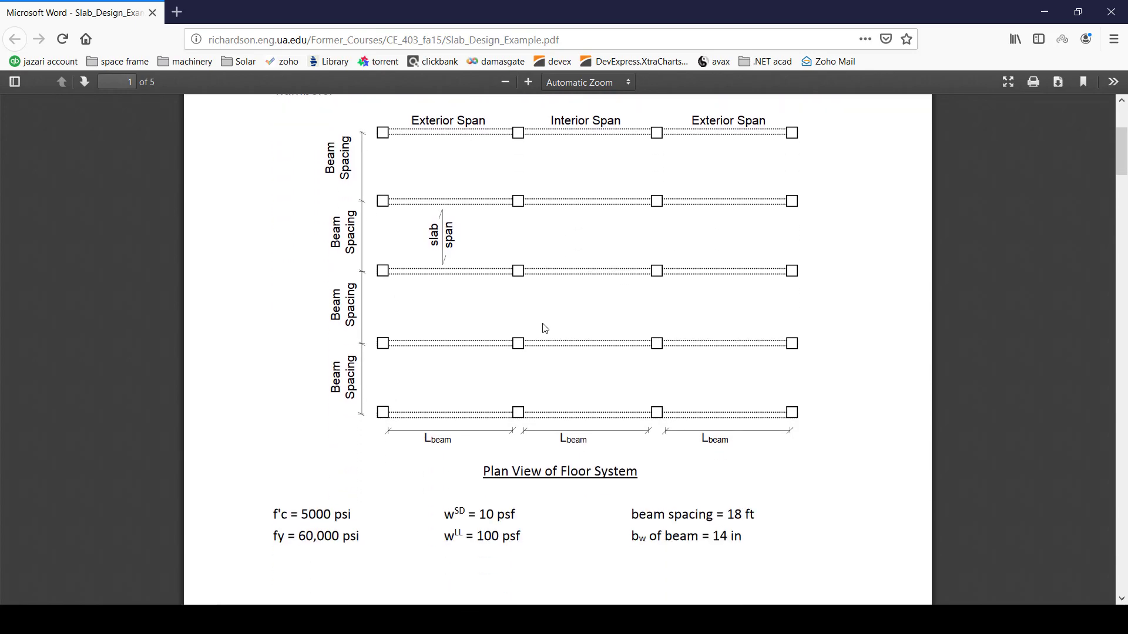
scroll(545, 329, up, 8)
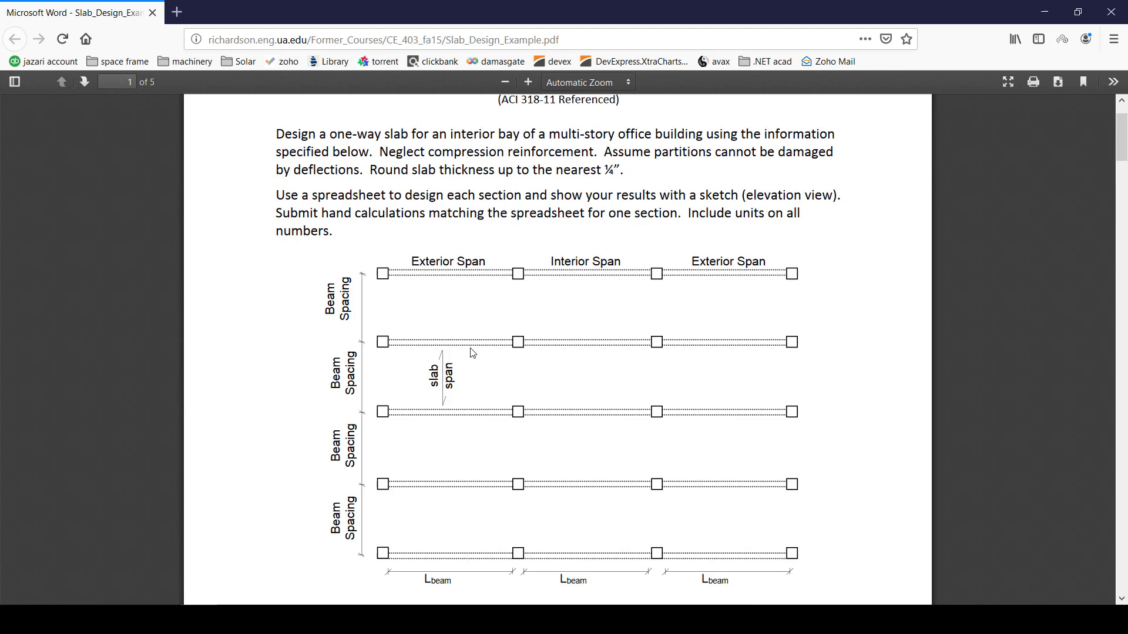
scroll(473, 353, down, 5)
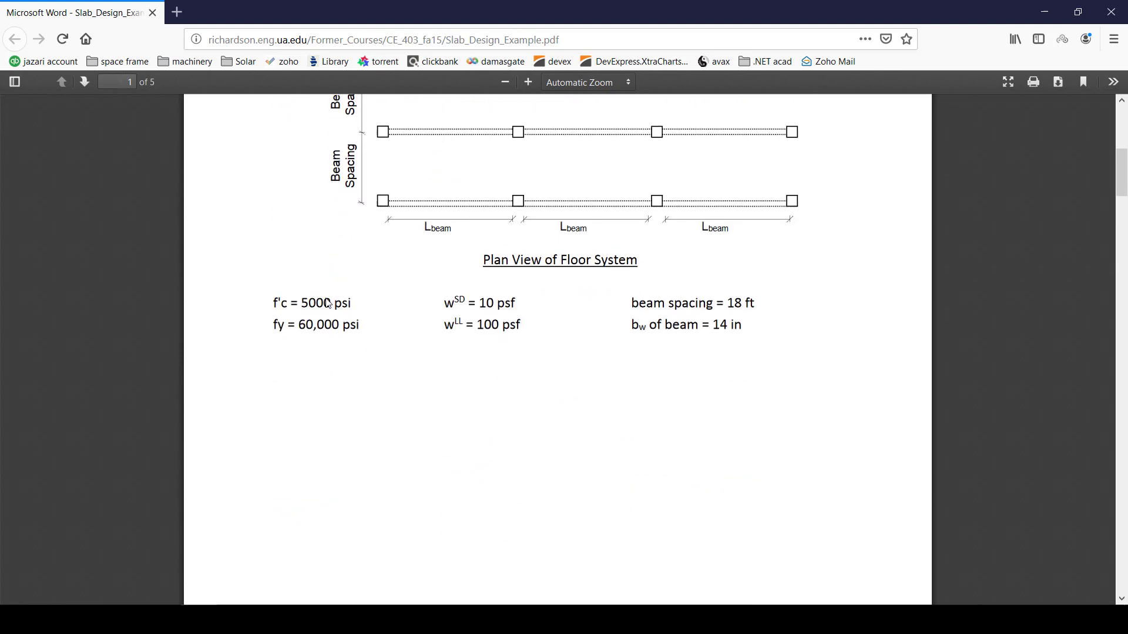
scroll(532, 376, up, 2)
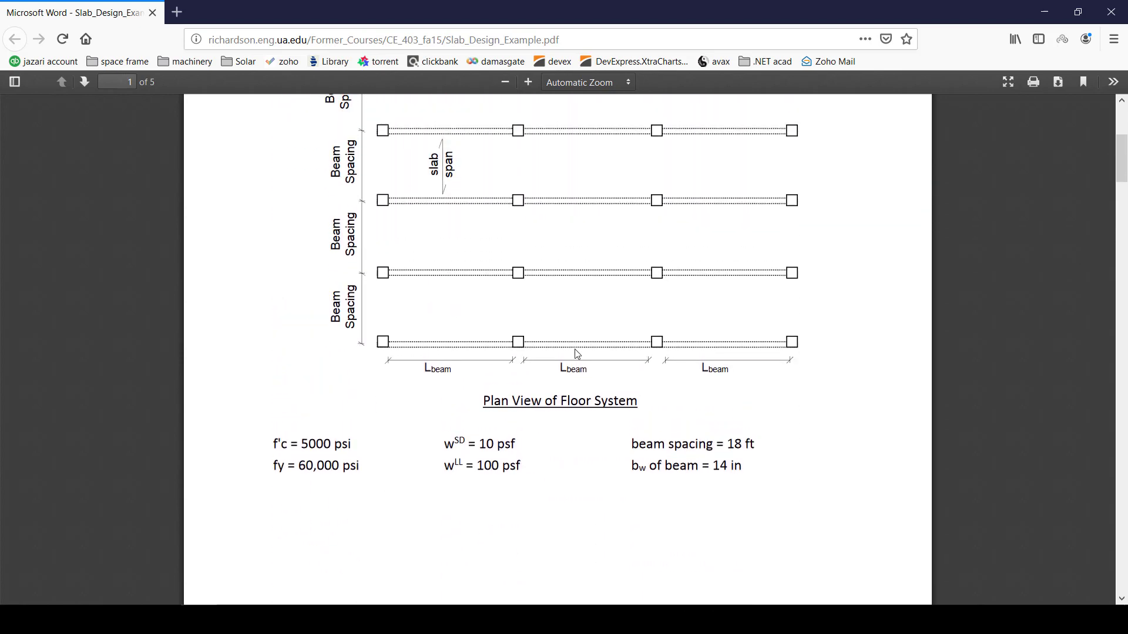
scroll(447, 341, up, 1)
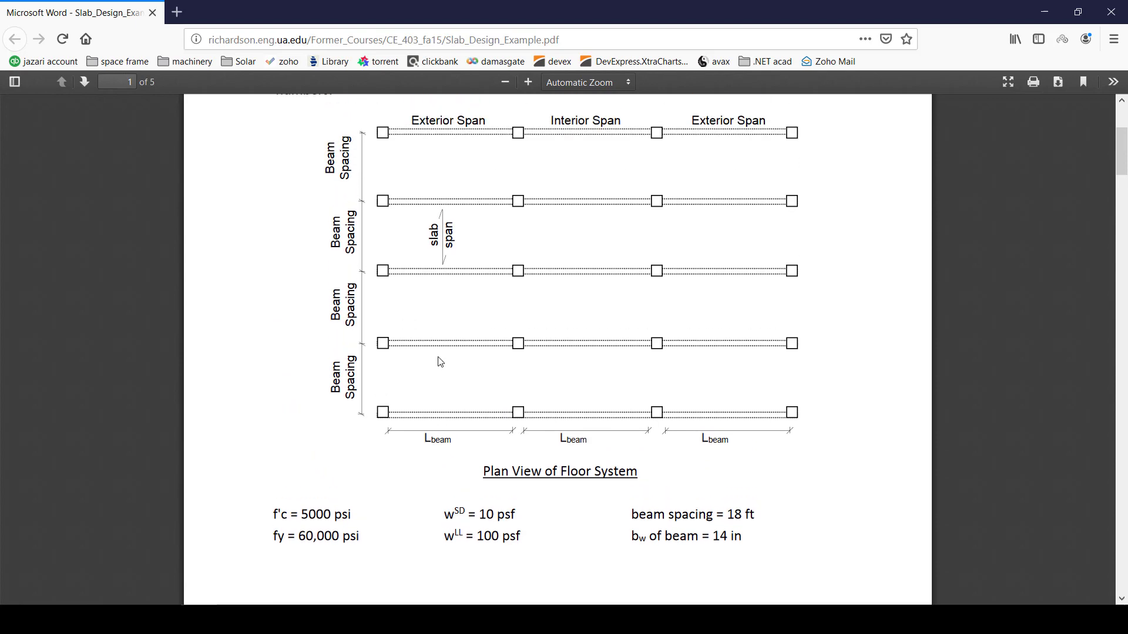
scroll(443, 360, down, 5)
scroll(440, 363, down, 7)
scroll(441, 363, up, 6)
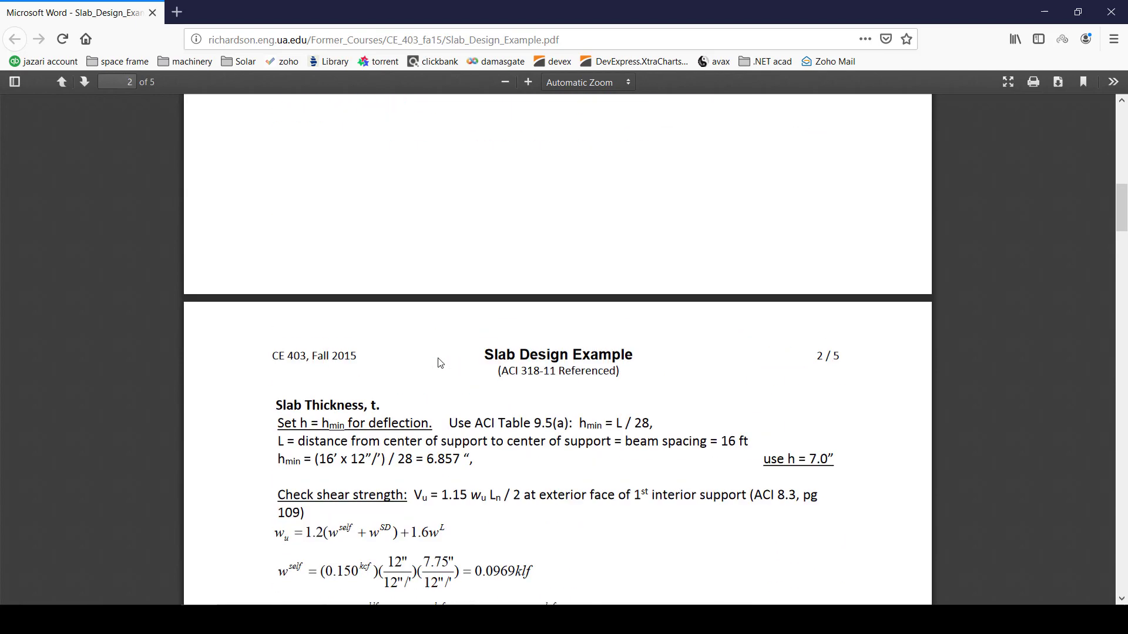
scroll(434, 382, up, 8)
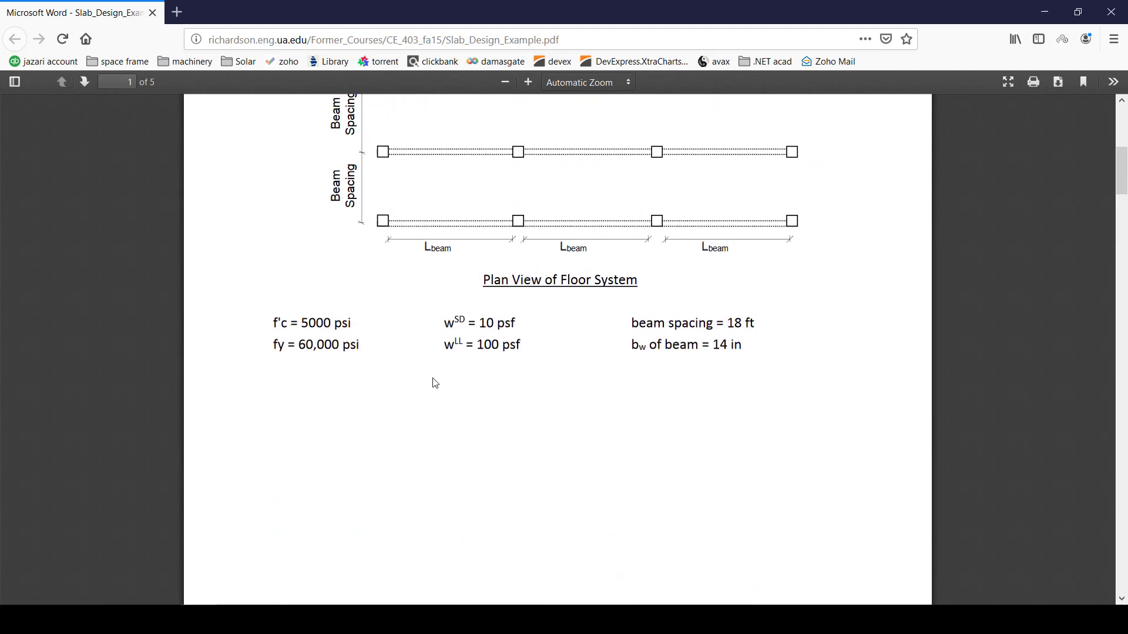
scroll(435, 391, up, 3)
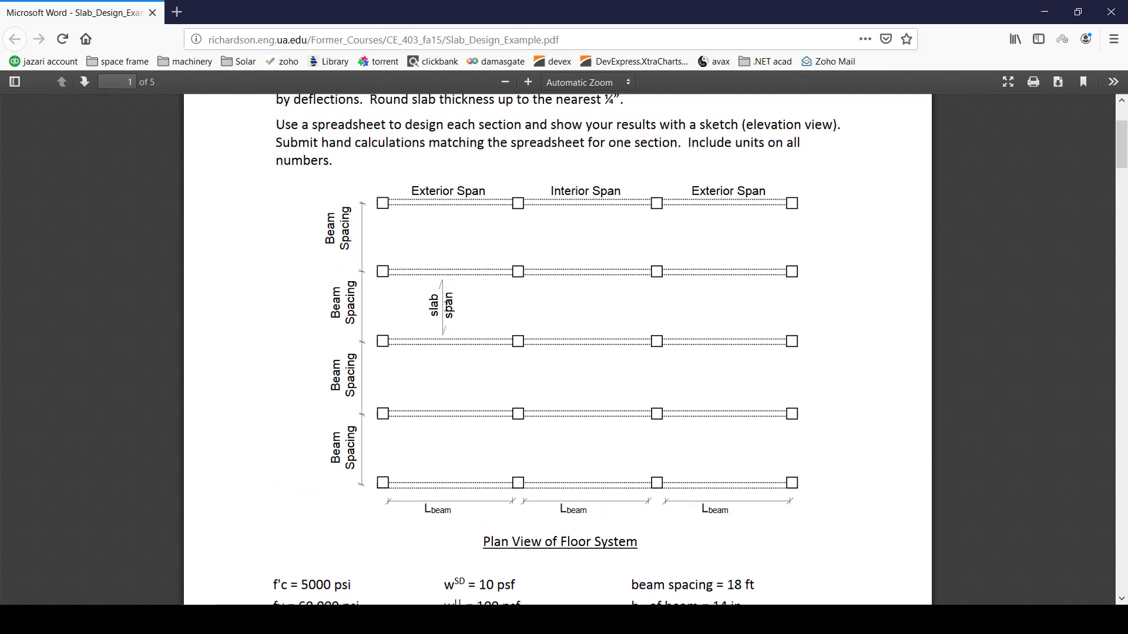
scroll(433, 393, down, 4)
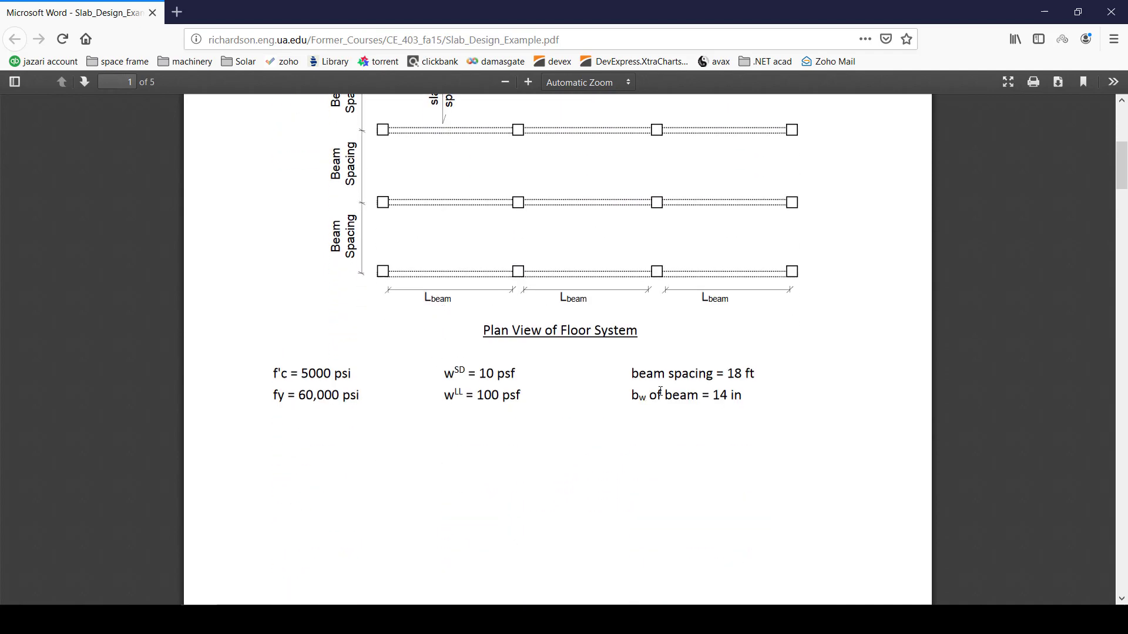
scroll(740, 381, down, 10)
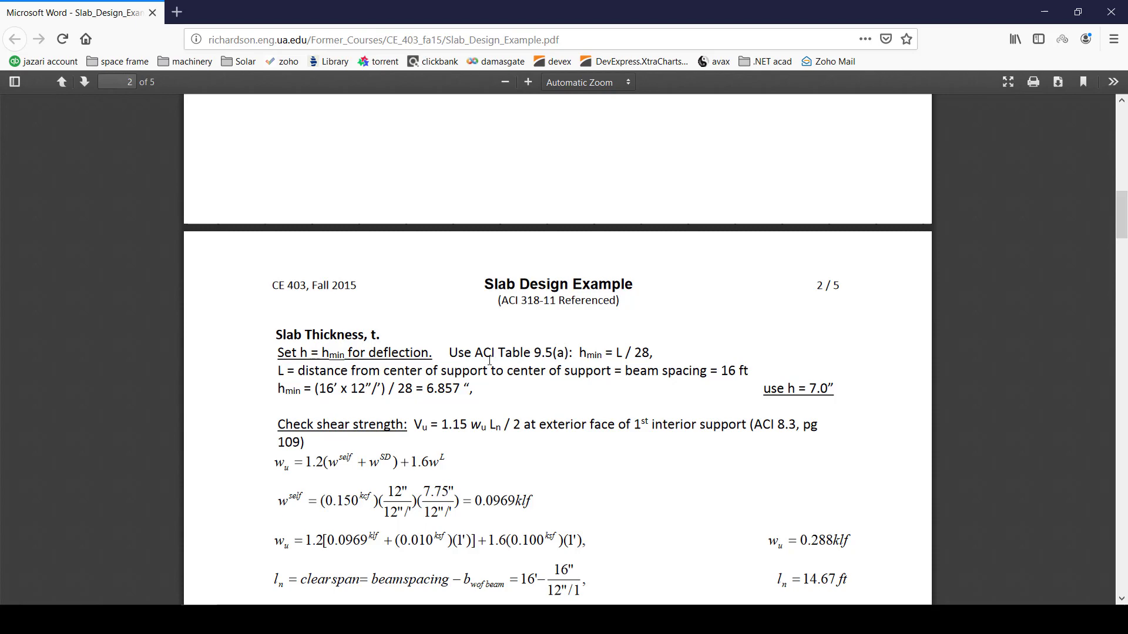
scroll(490, 361, down, 1)
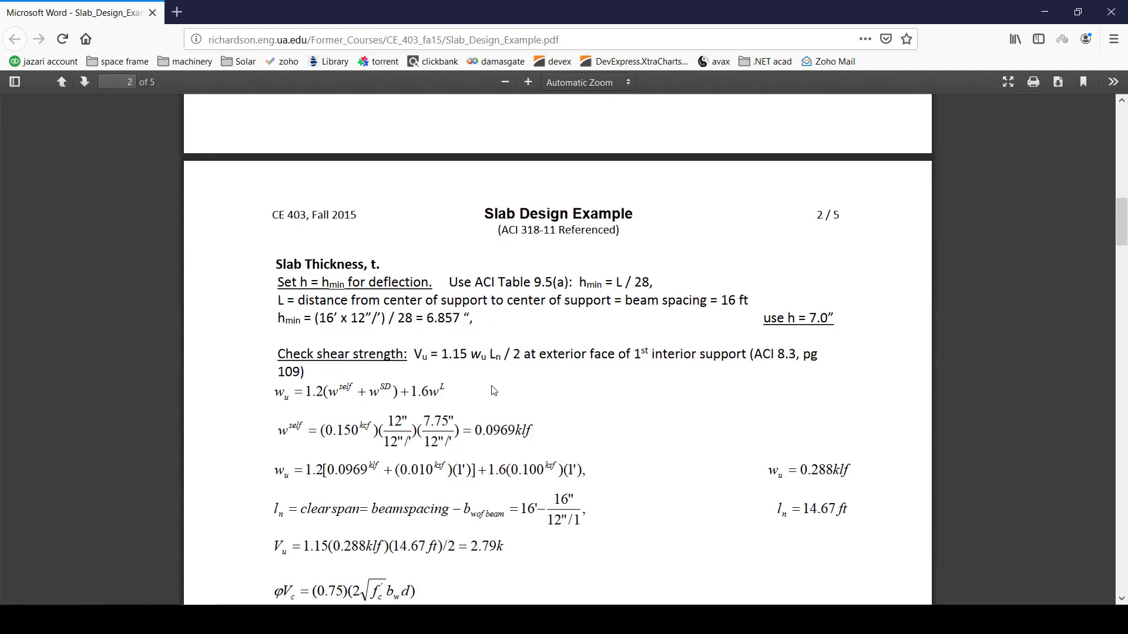
scroll(493, 391, down, 6)
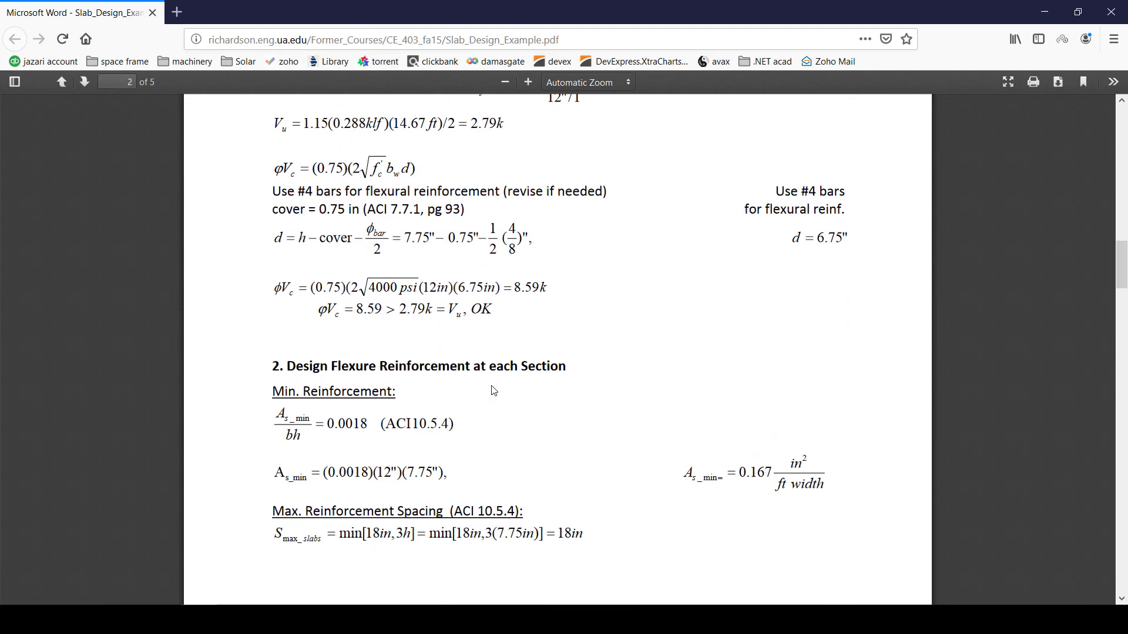
scroll(494, 390, up, 20)
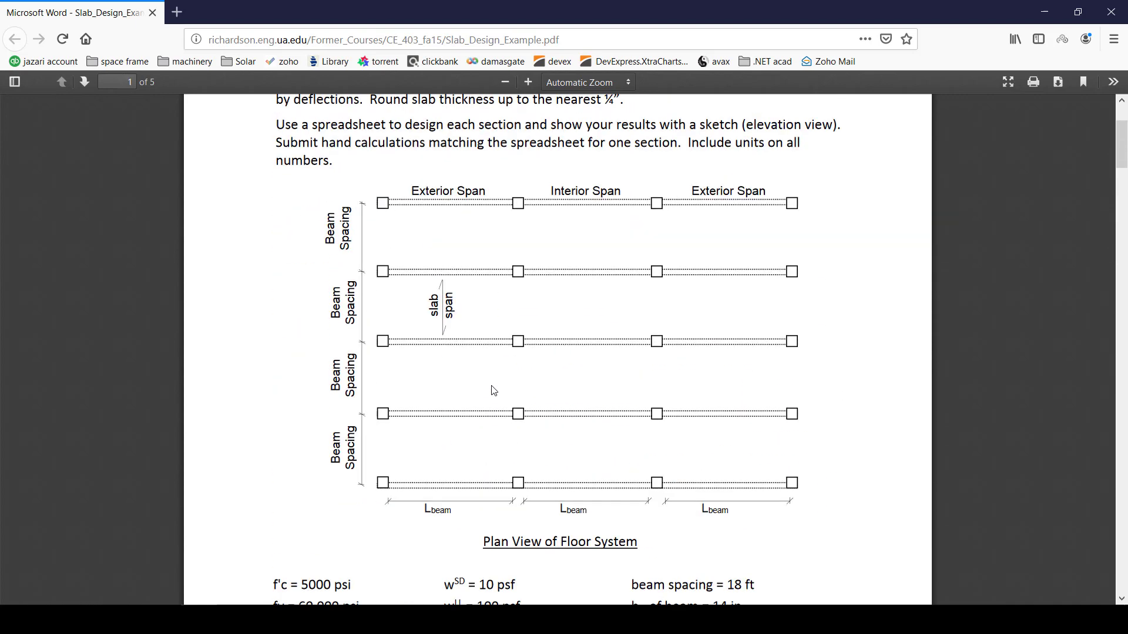
scroll(493, 390, down, 2)
scroll(354, 376, down, 7)
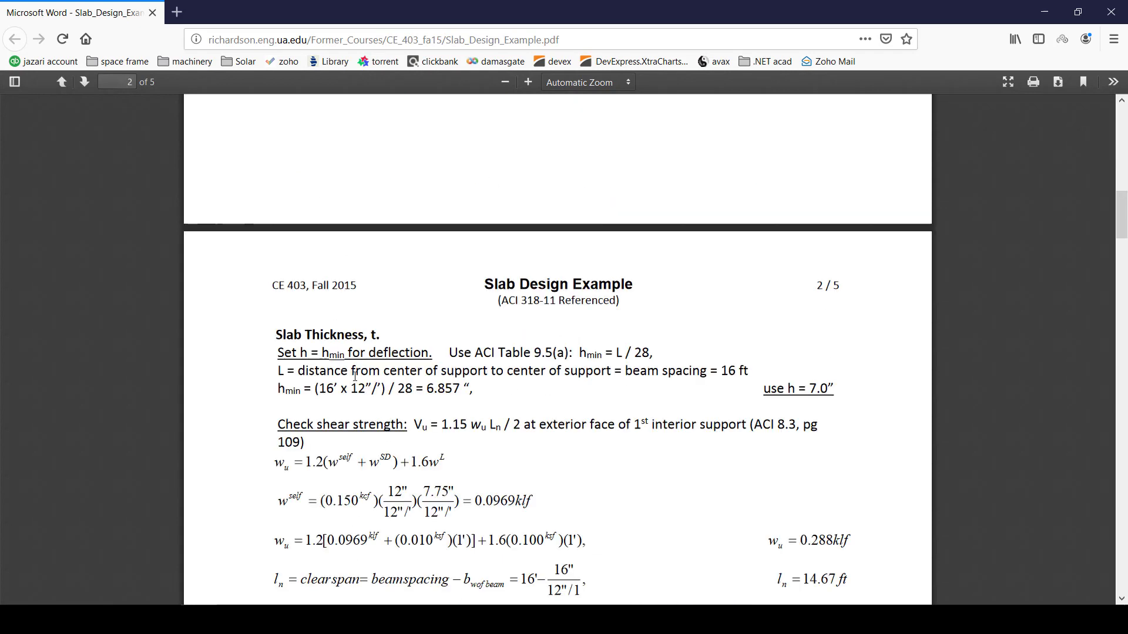
drag(322, 376, 767, 379)
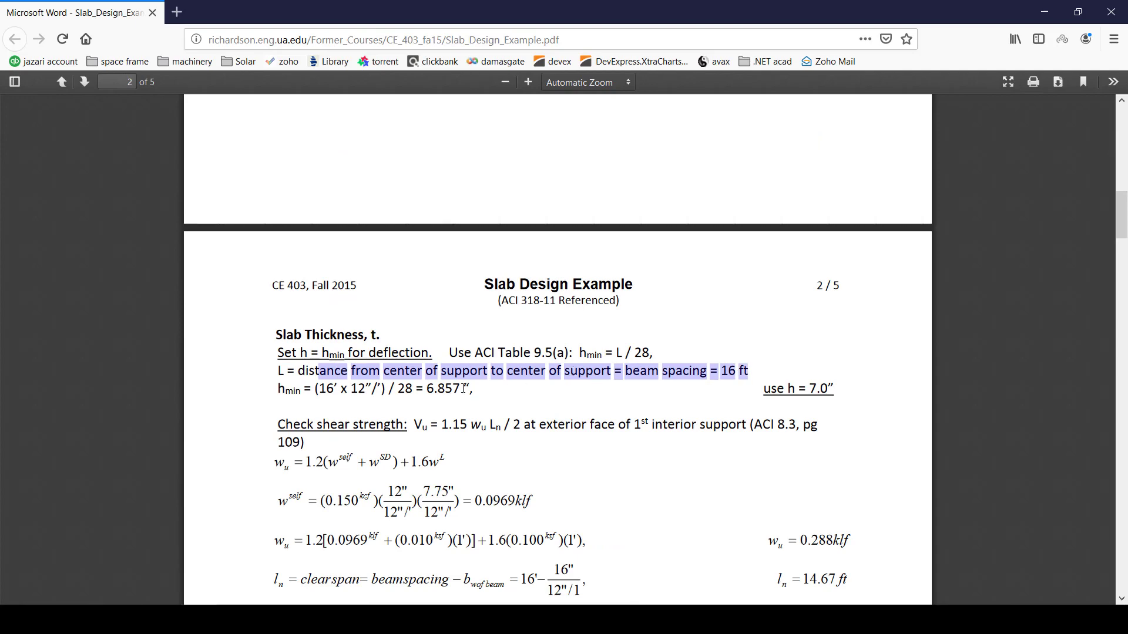
scroll(568, 385, up, 10)
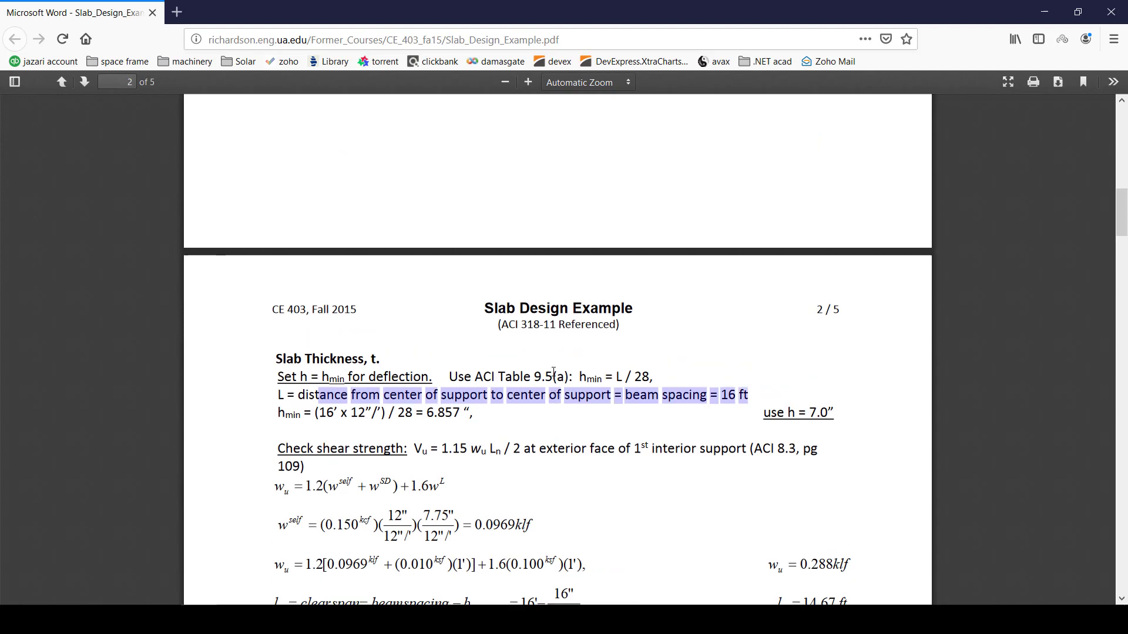
scroll(553, 374, down, 10)
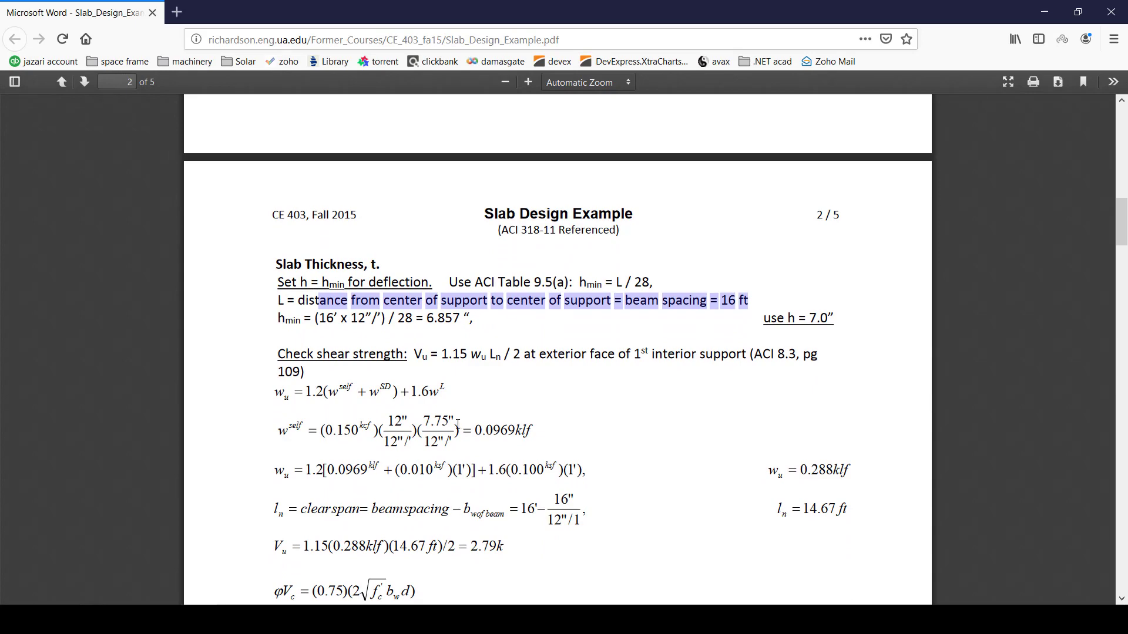
scroll(456, 423, up, 10)
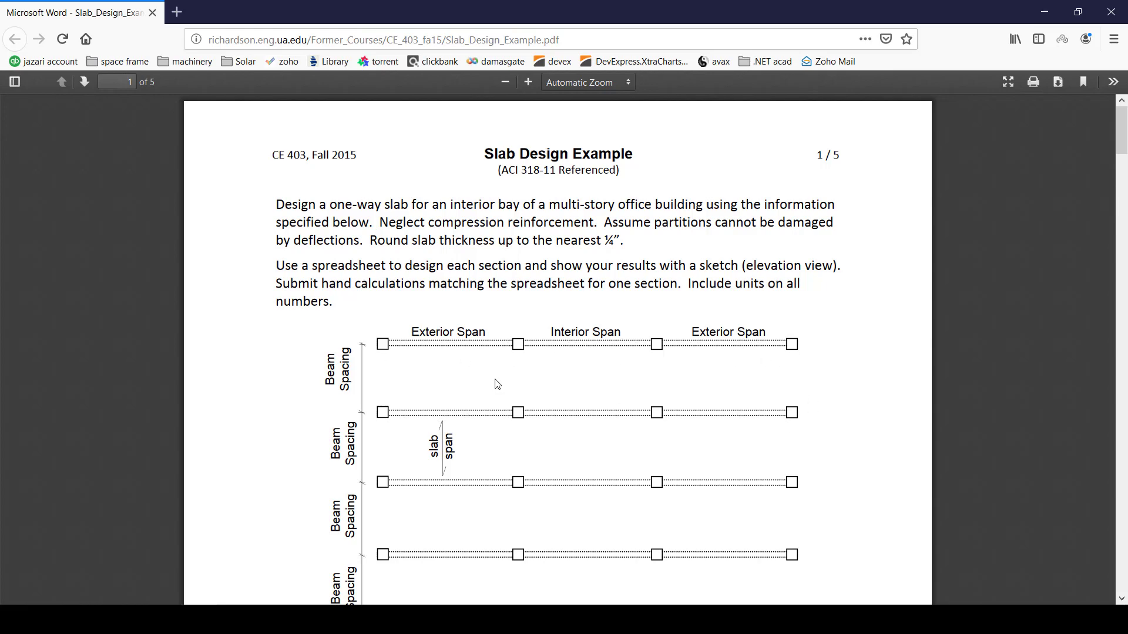
scroll(466, 405, down, 5)
scroll(464, 390, down, 10)
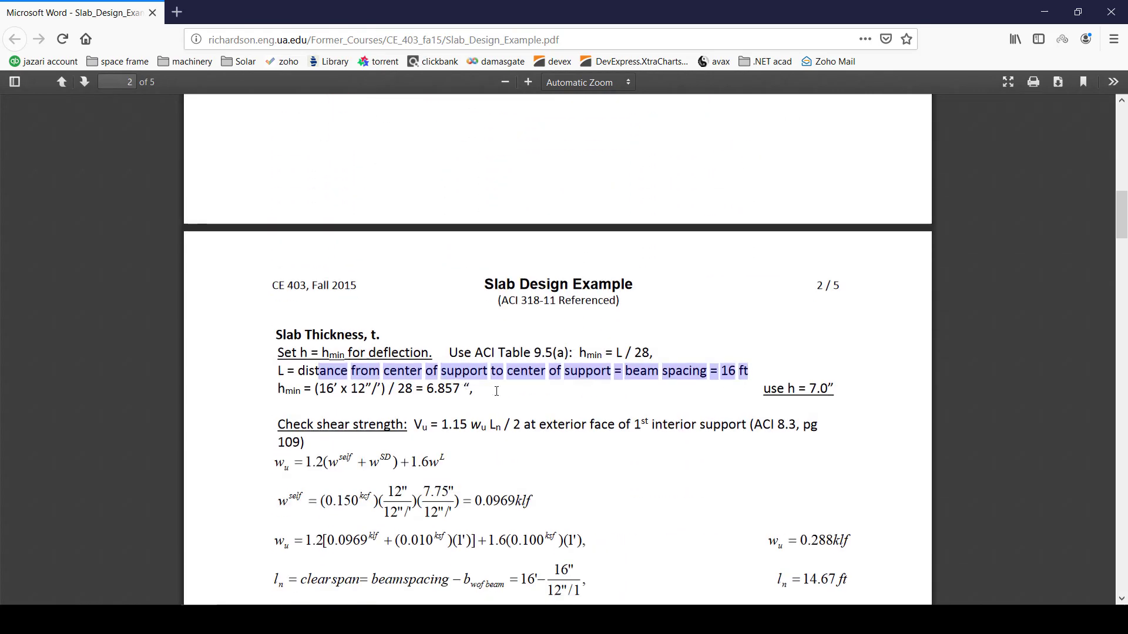
mouse_move(731, 368)
mouse_down()
mouse_move(723, 376)
mouse_move(765, 378)
mouse_move(731, 374)
mouse_up()
click(708, 396)
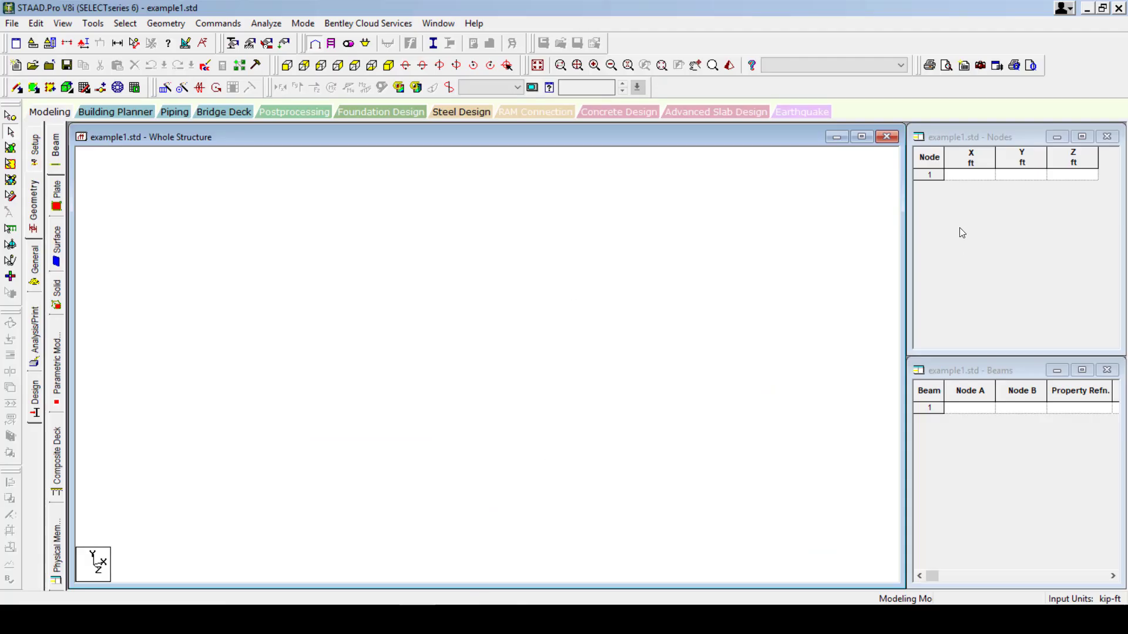
Enter node 1 at the origin and node 2 at X = 48 in the Nodes table.
click(962, 176)
text(0)
key(Return)
key(Return)
key(Return)
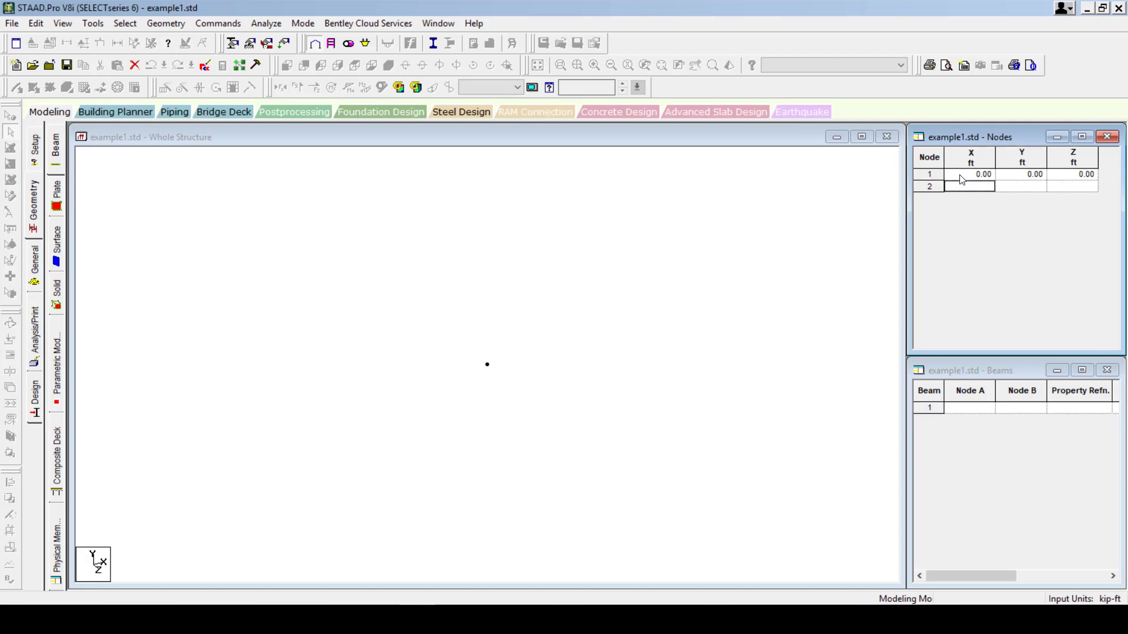
text(48)
key(Return)
key(Return)
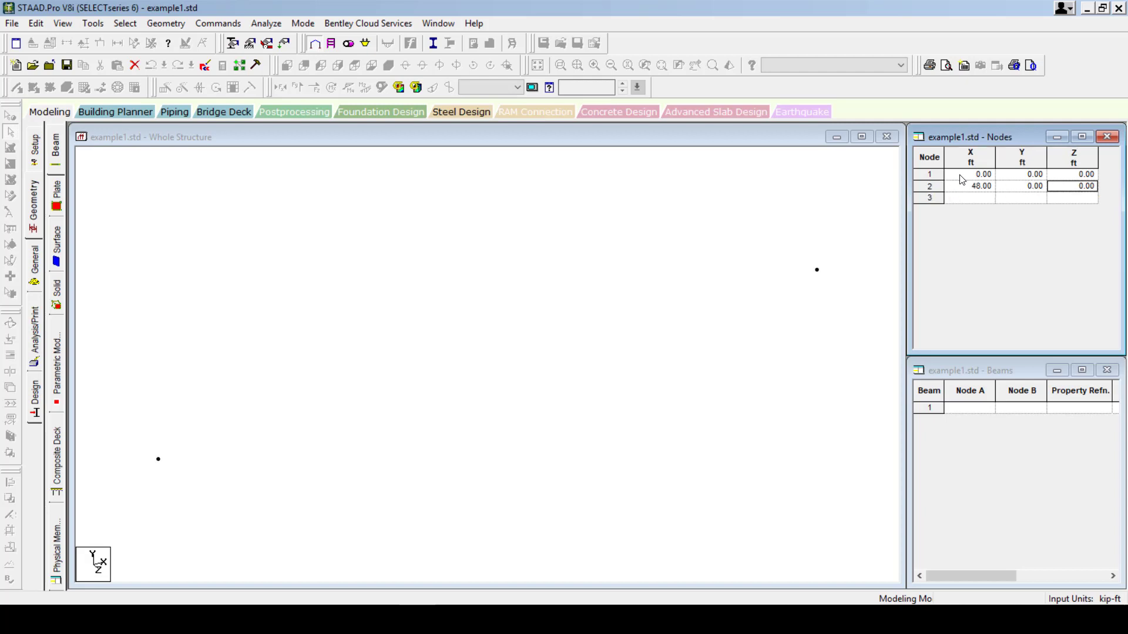
Add the remaining nodes, including (0,0,16) and (48,0,16), to complete five nodes.
key(Down)
key(Left)
key(Left)
text(0)
key(Return)
key(Return)
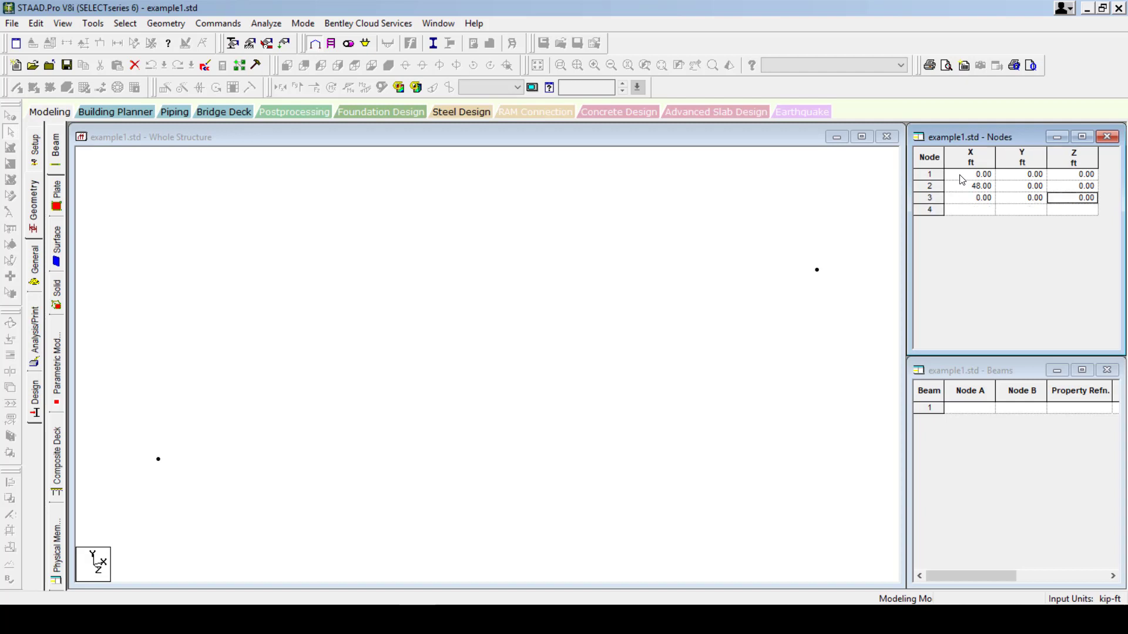
text(16)
key(Return)
text(0)
key(Return)
key(Return)
key(Return)
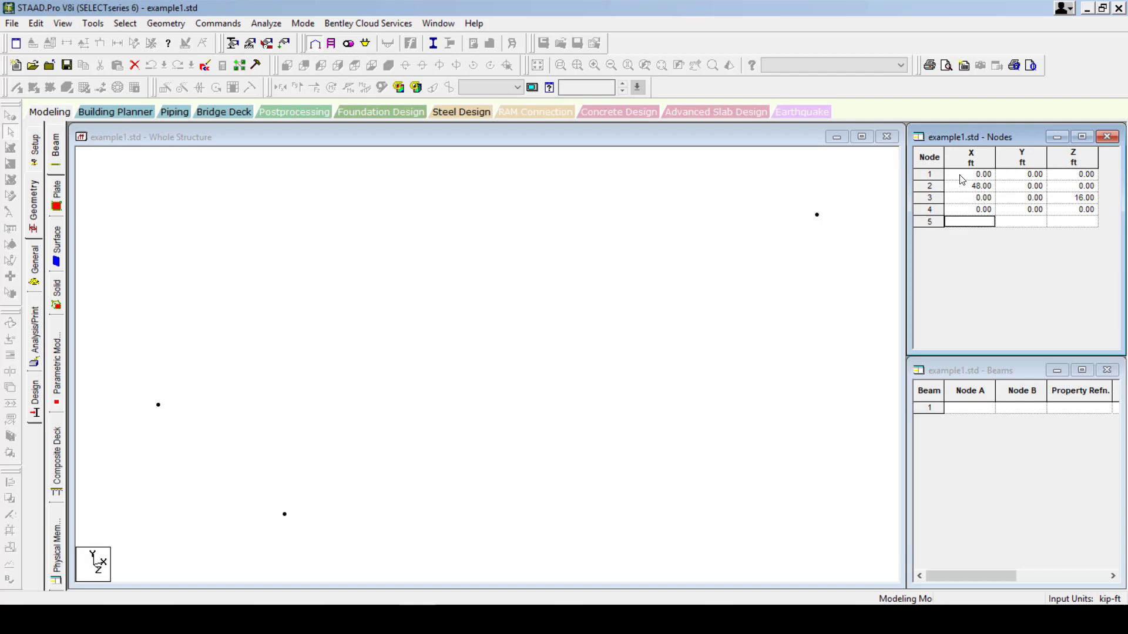
text(48)
key(Return)
key(Return)
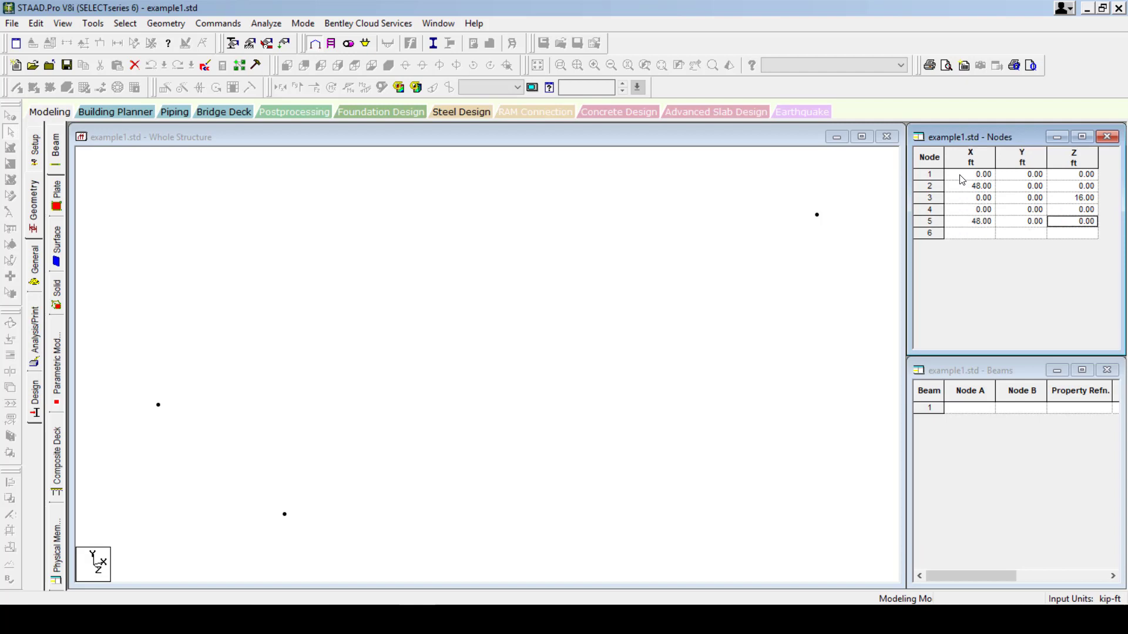
text(16)
key(Return)
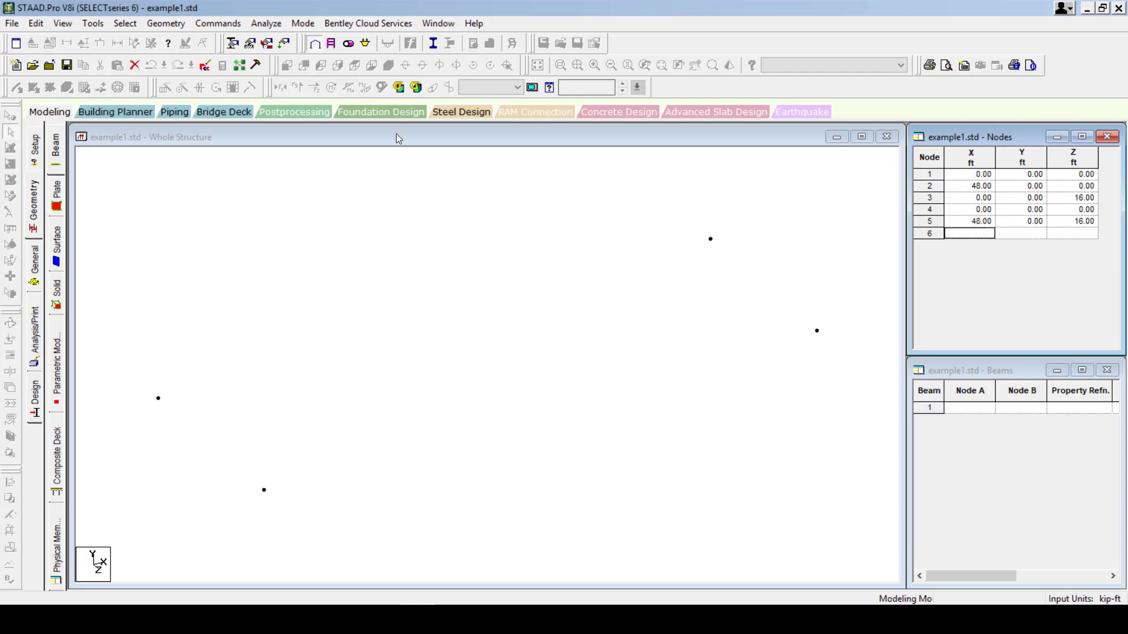
Launch OpenSLAB as per ACI-318 from the desktop and place its window on the right beside STAAD.Pro.
click(396, 143)
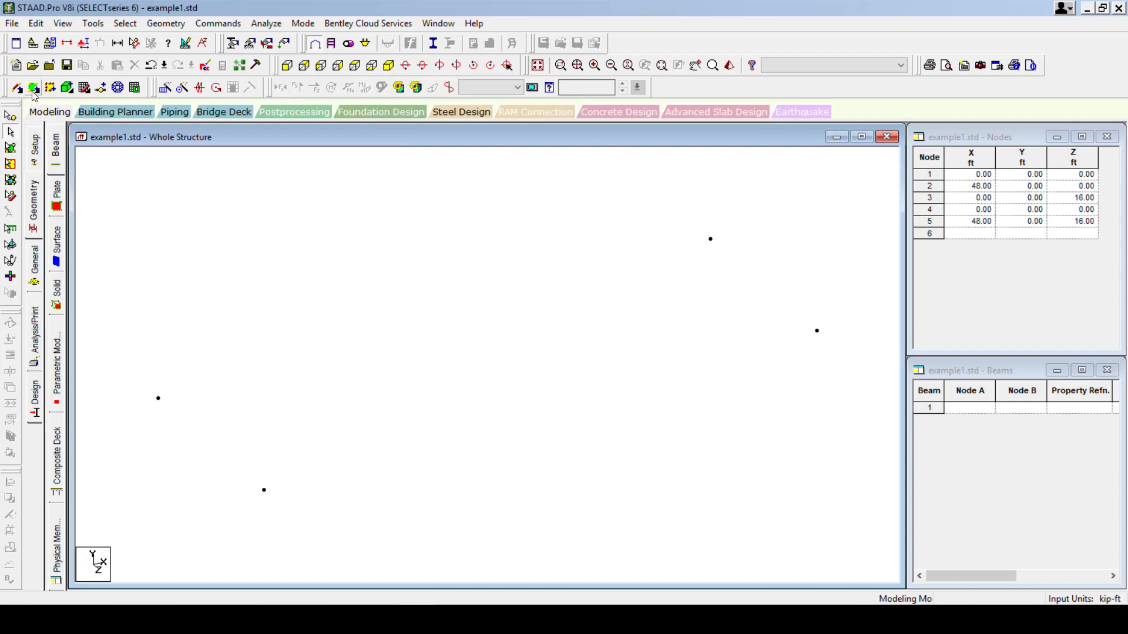
click(17, 87)
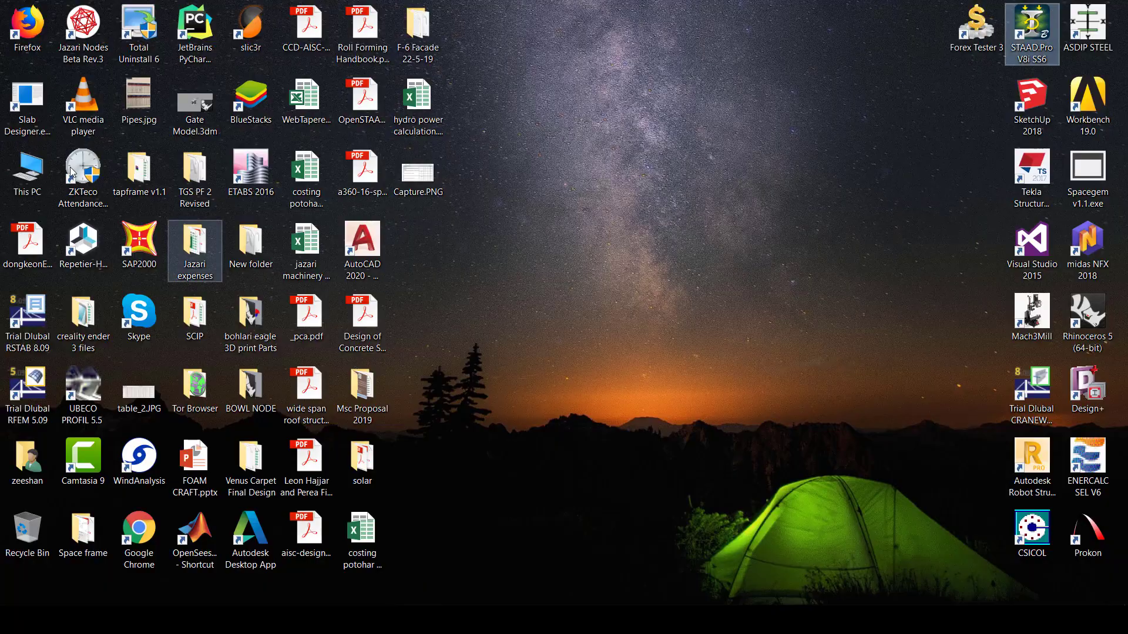
double_click(27, 99)
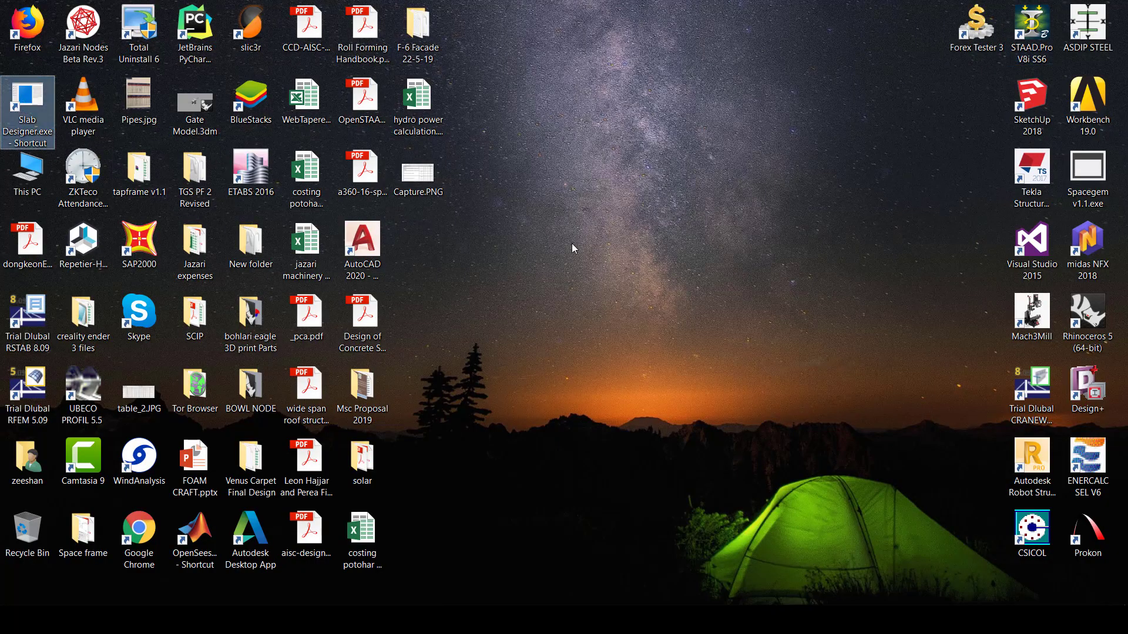
drag(463, 145, 910, 114)
click(418, 619)
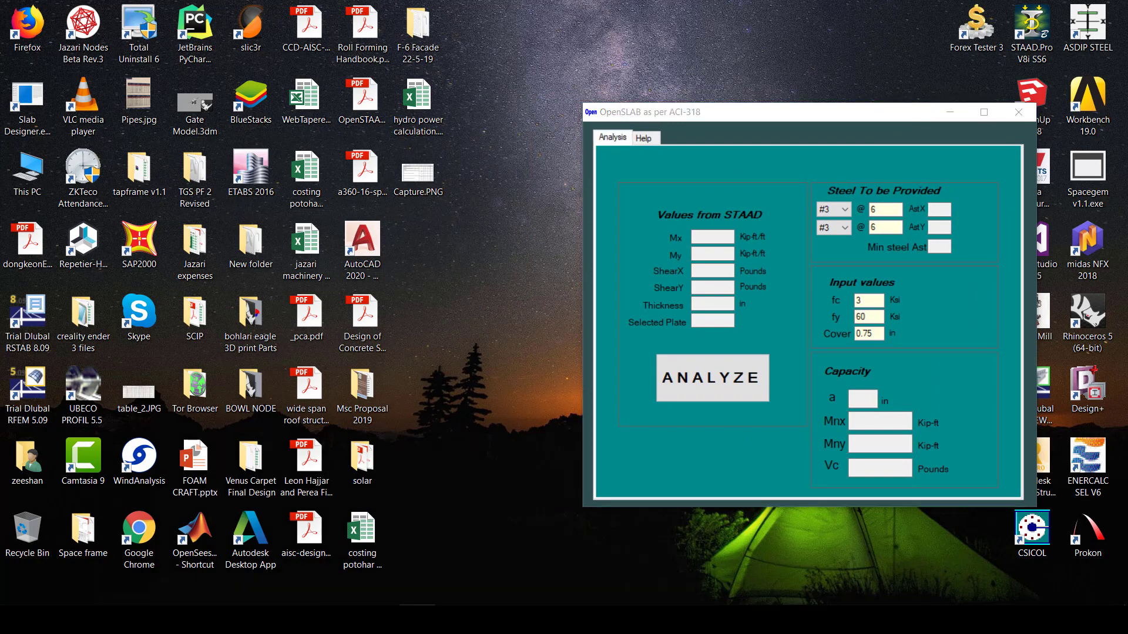
View OpenSLAB's plate orientation help notes and move its window to the lower right.
click(649, 140)
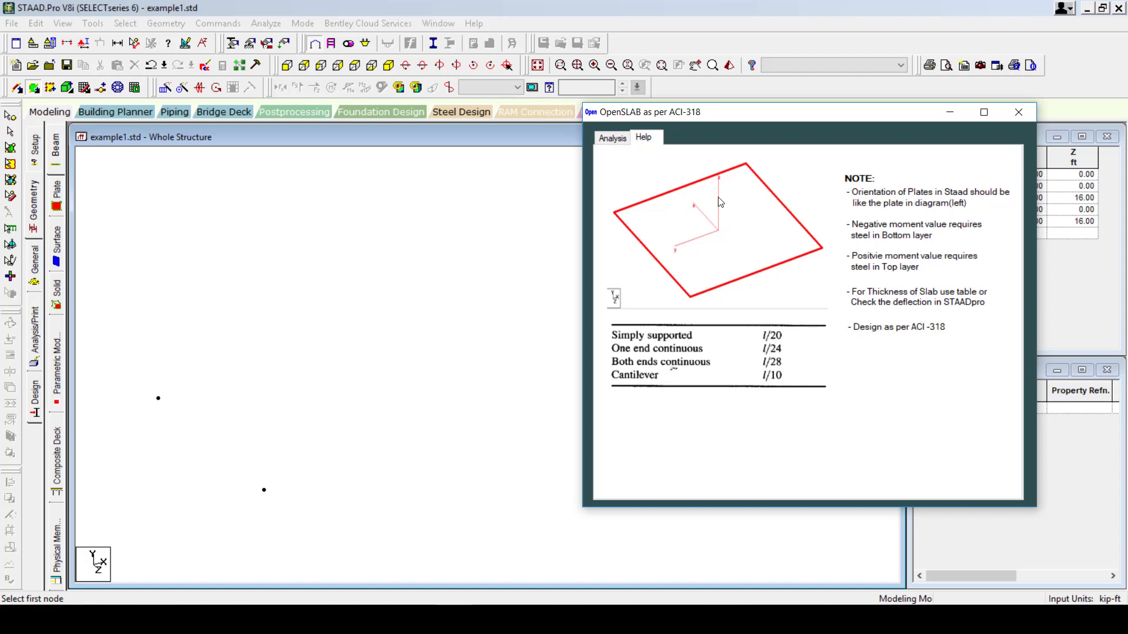
click(347, 138)
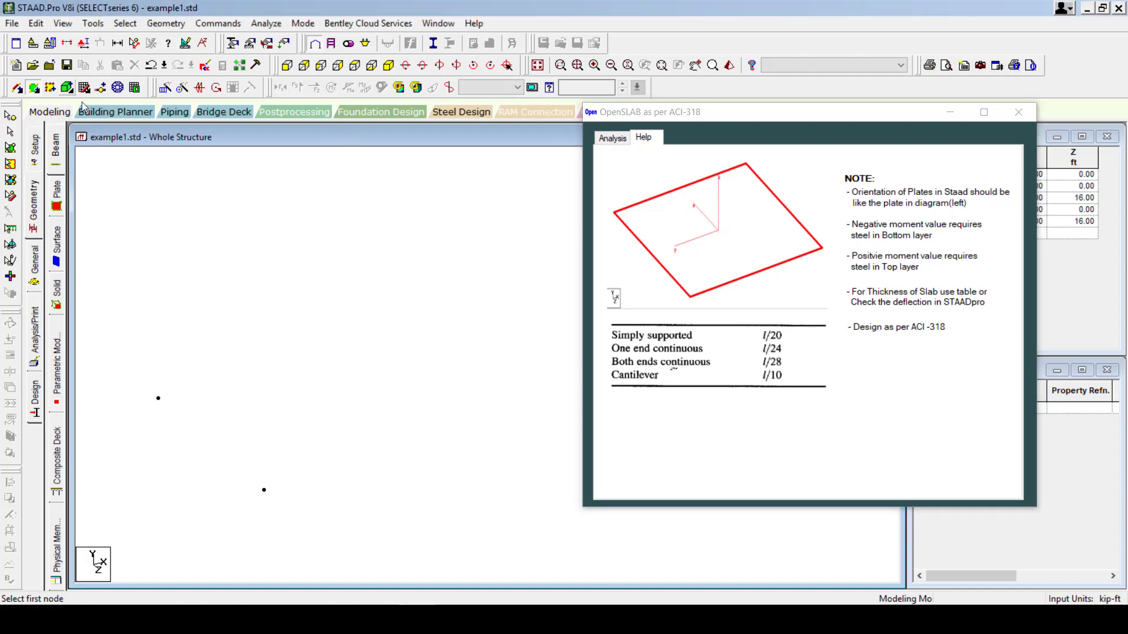
drag(774, 120, 935, 444)
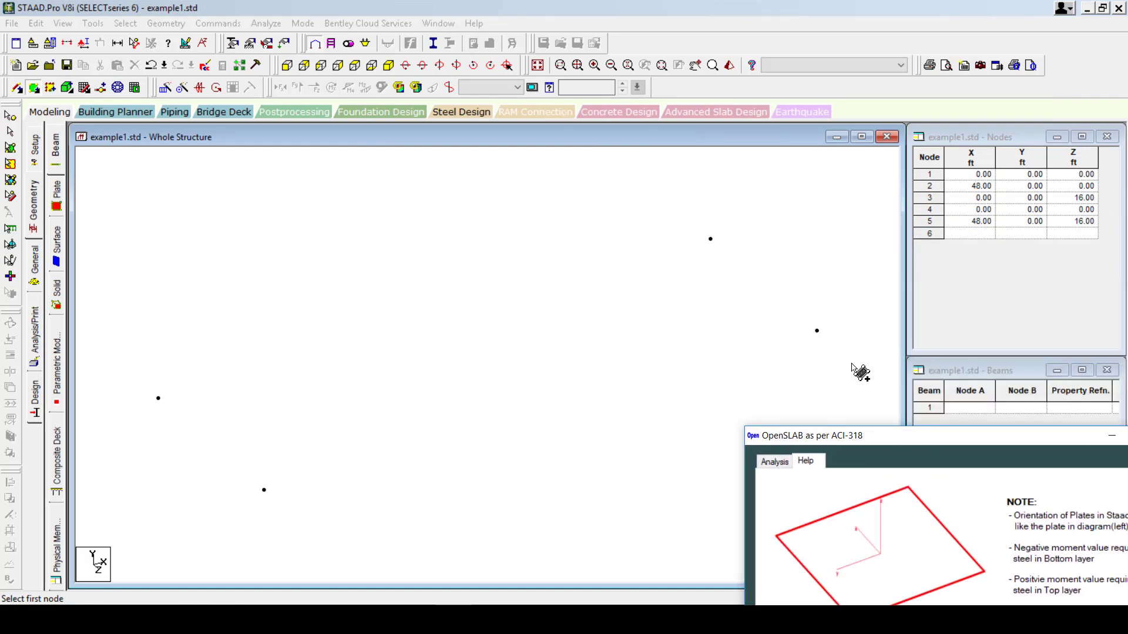
Create one plate through the four corner nodes of the 48 by 16 ft slab.
click(710, 239)
click(816, 331)
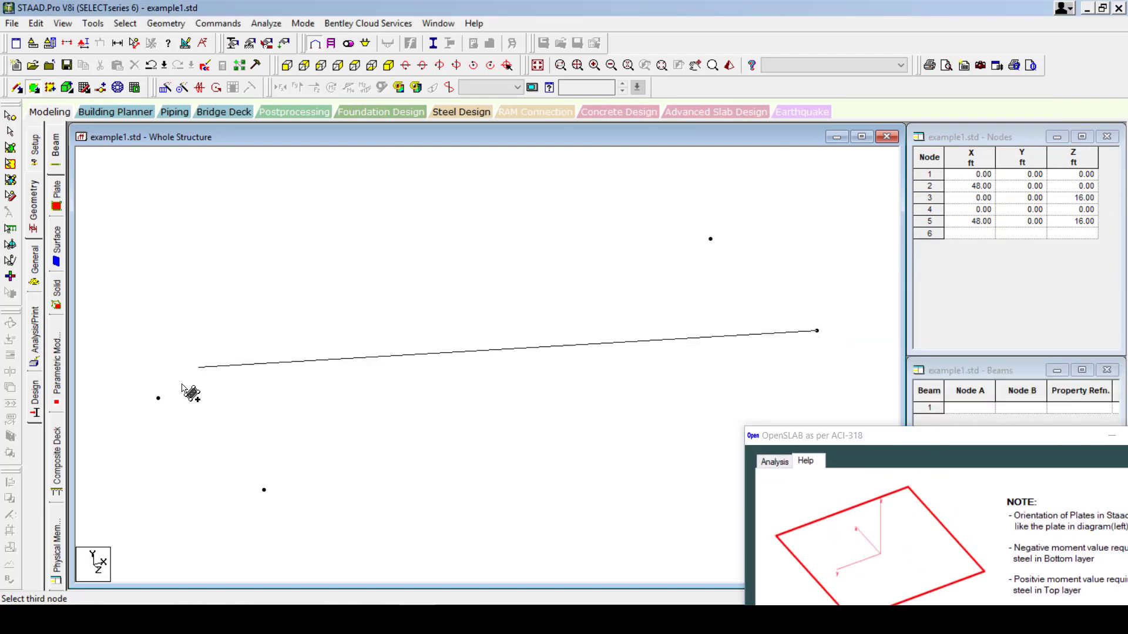
click(158, 399)
click(263, 490)
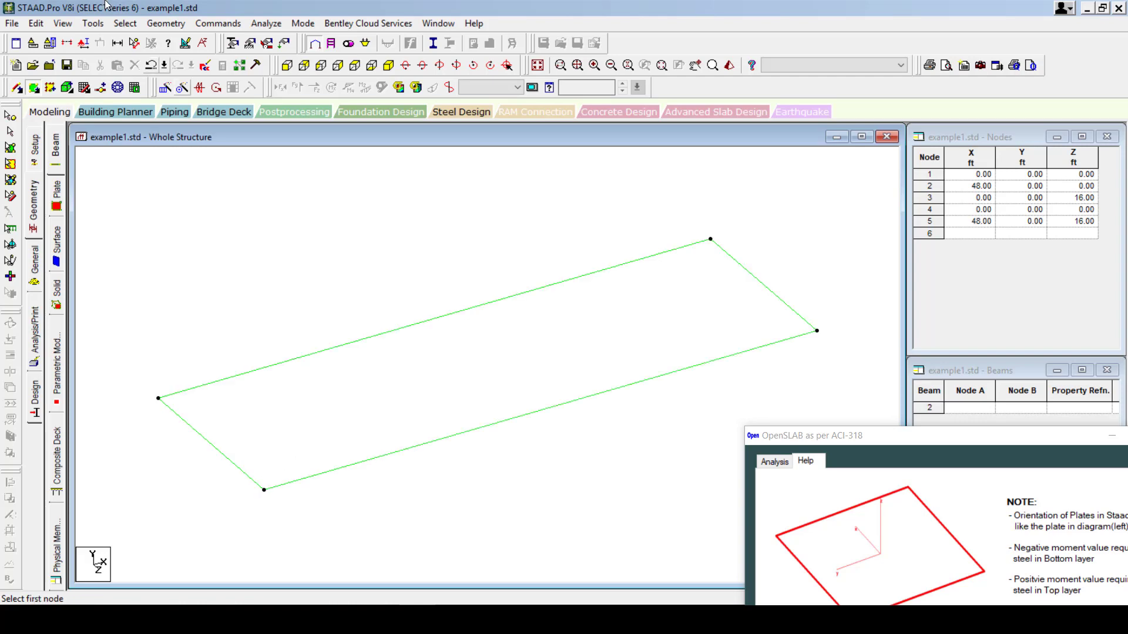
click(84, 43)
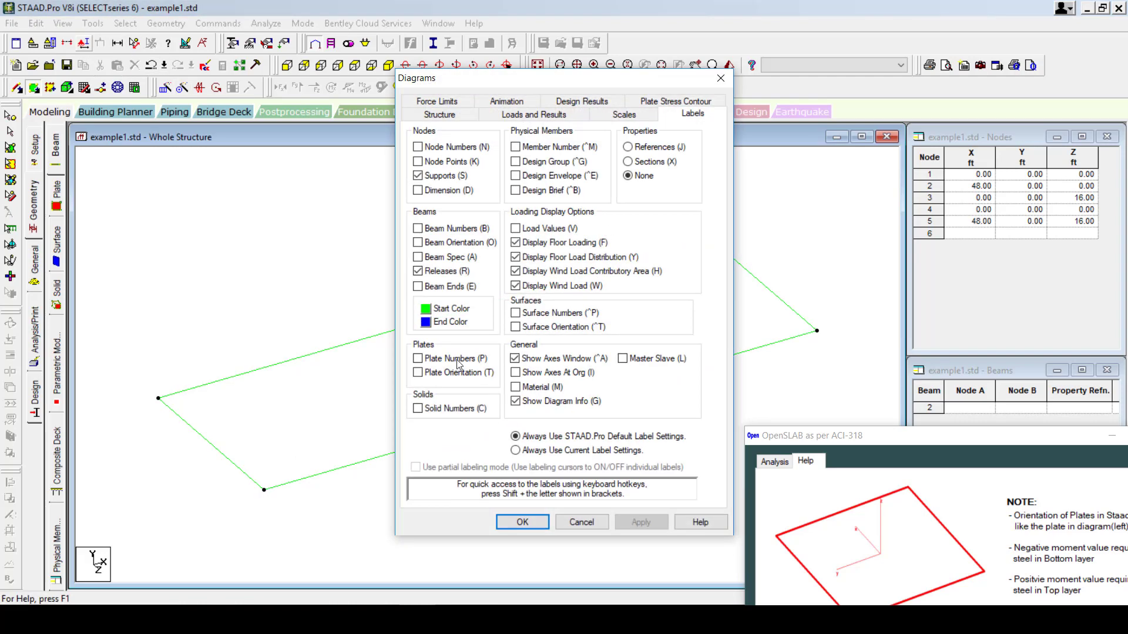
Turn on Plate Orientation labels to show the plate's local axes, and switch OpenSLAB to its Analysis tab.
click(417, 372)
click(524, 524)
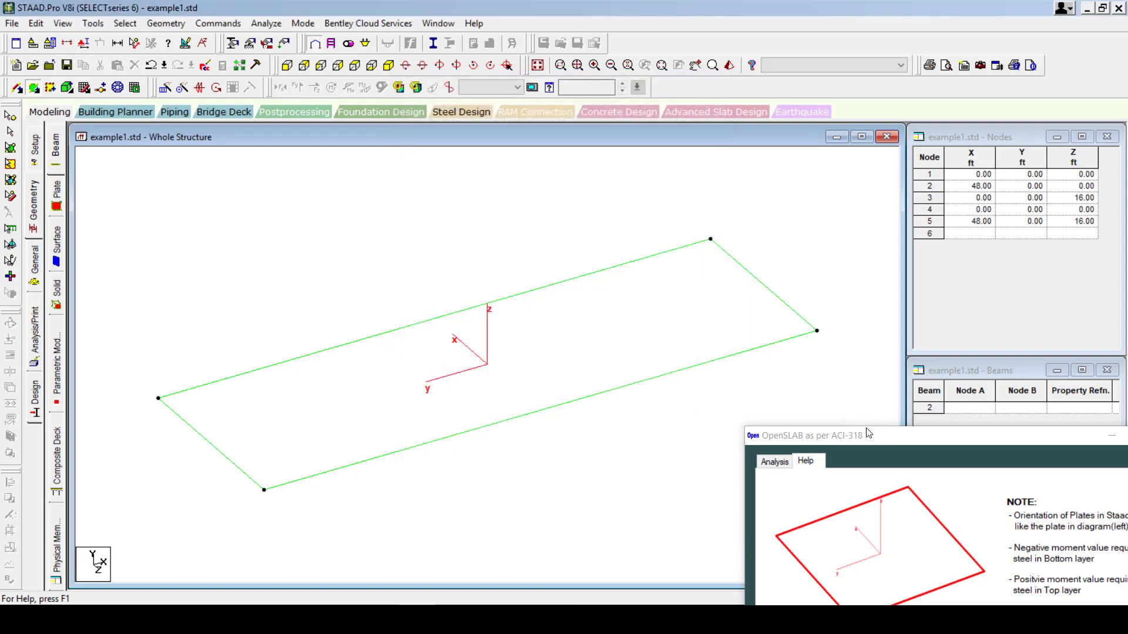
drag(868, 434, 639, 170)
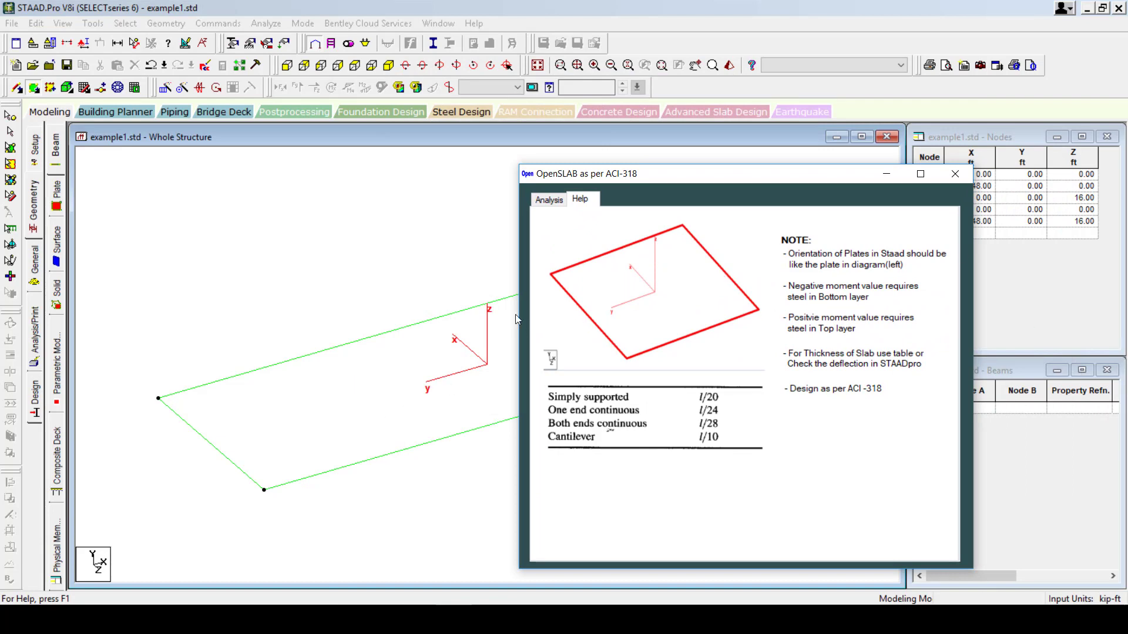
click(549, 200)
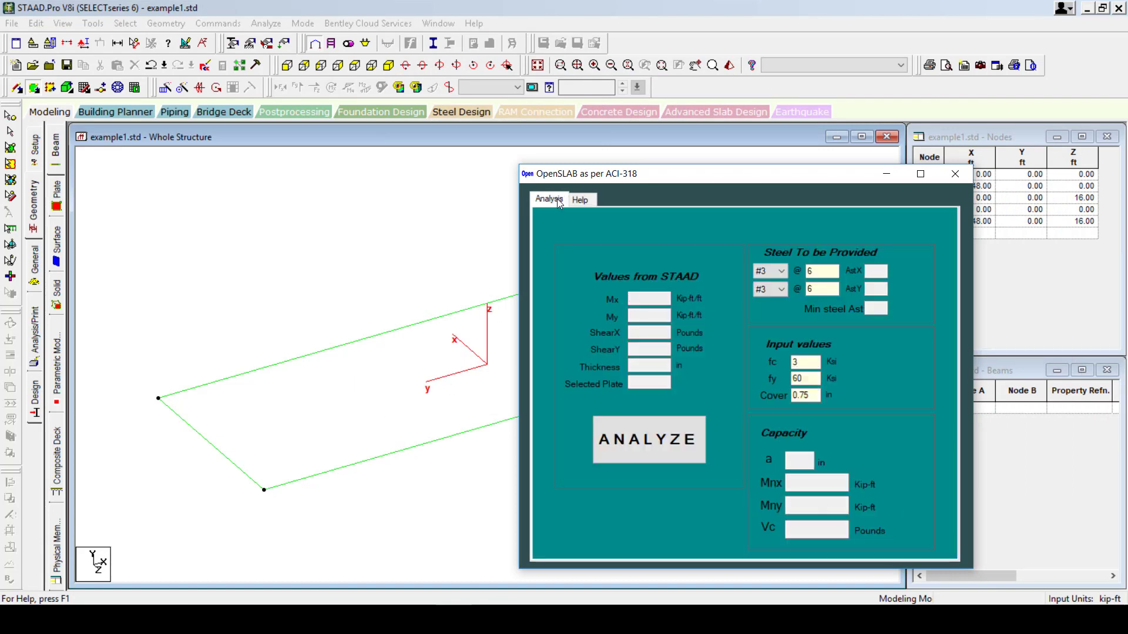
drag(688, 181, 917, 470)
click(582, 327)
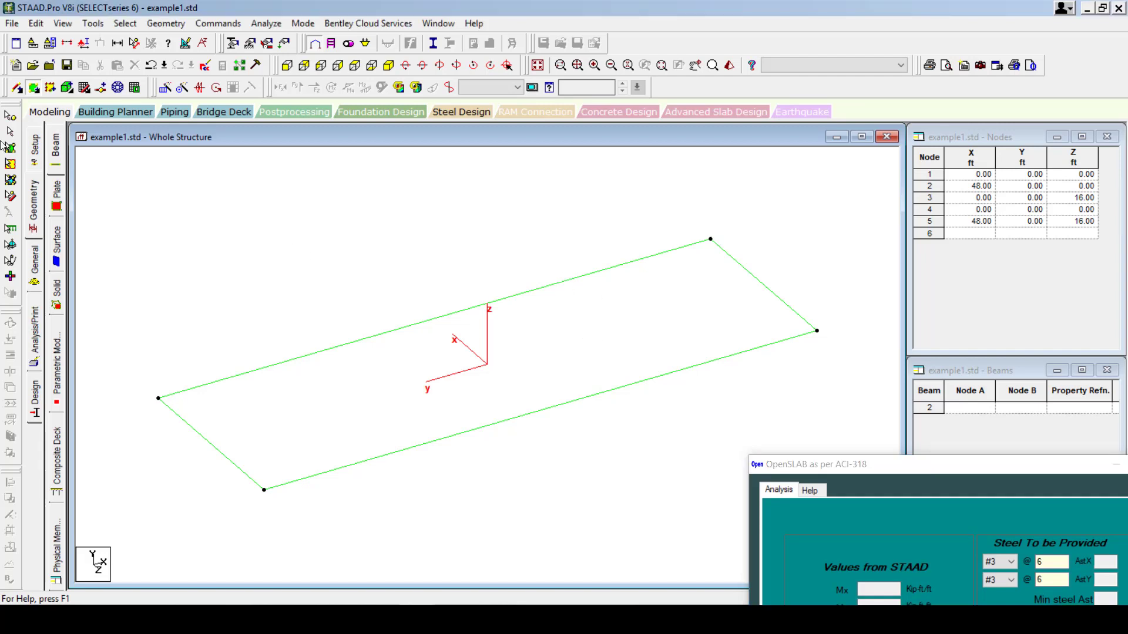
Select the upper and lower edge beams and delete all three beams, leaving only the plate.
click(20, 85)
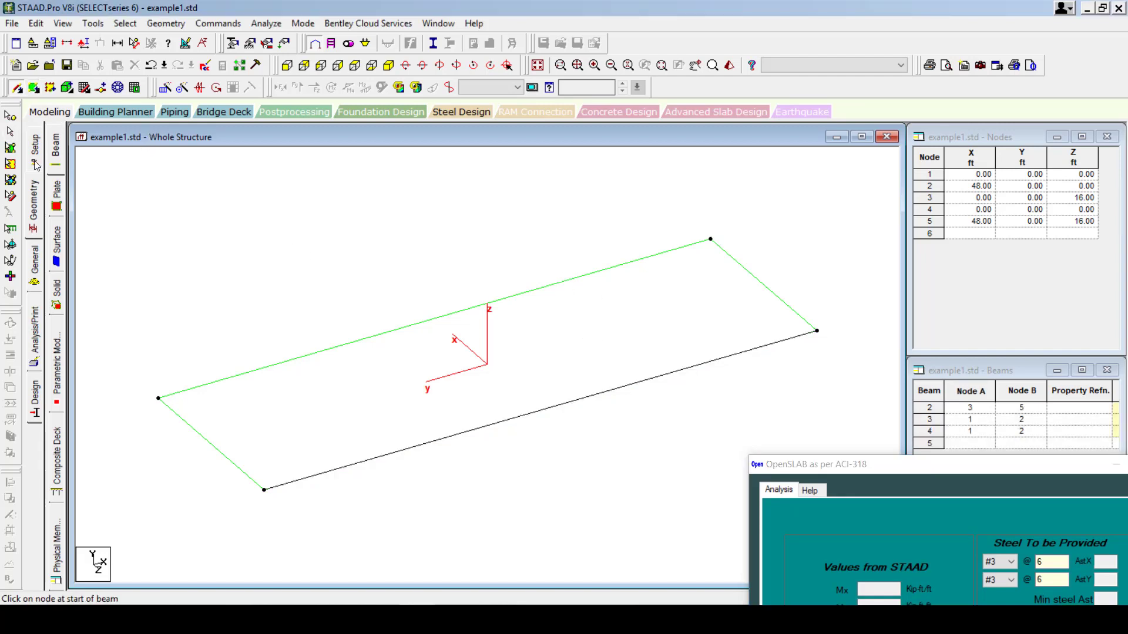
click(10, 135)
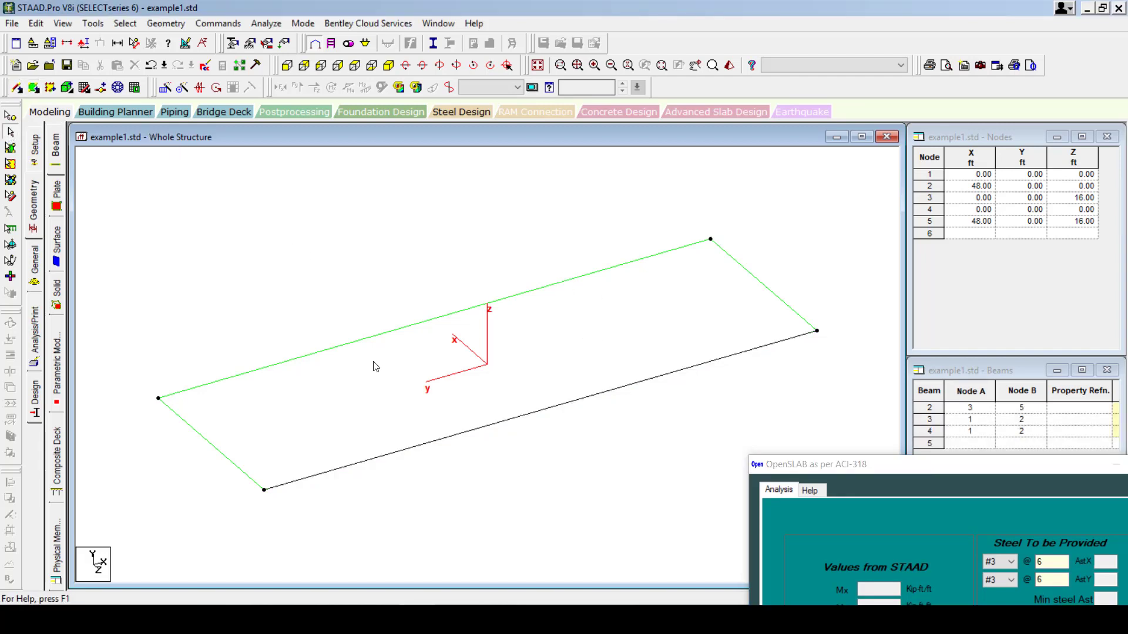
click(382, 339)
ctrl+click(497, 424)
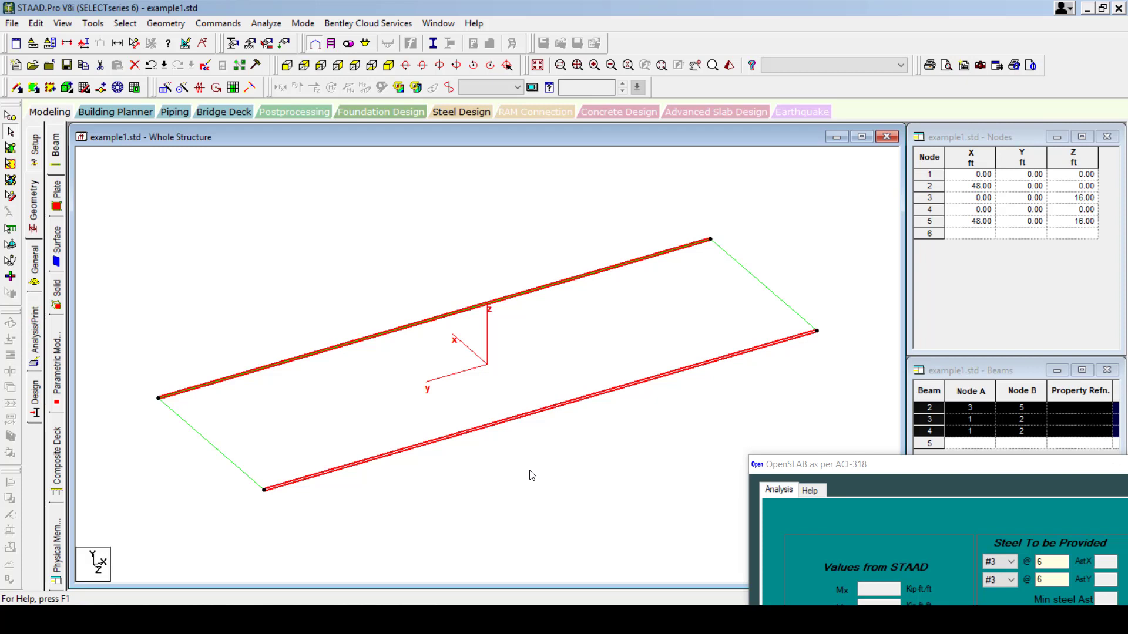
key(Delete)
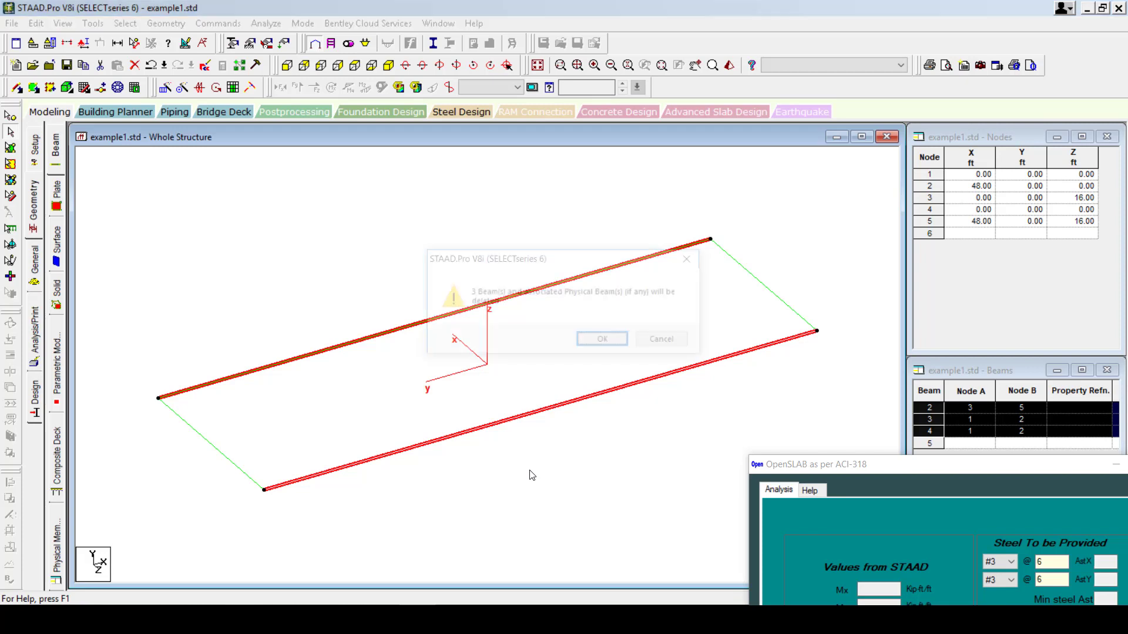
click(595, 345)
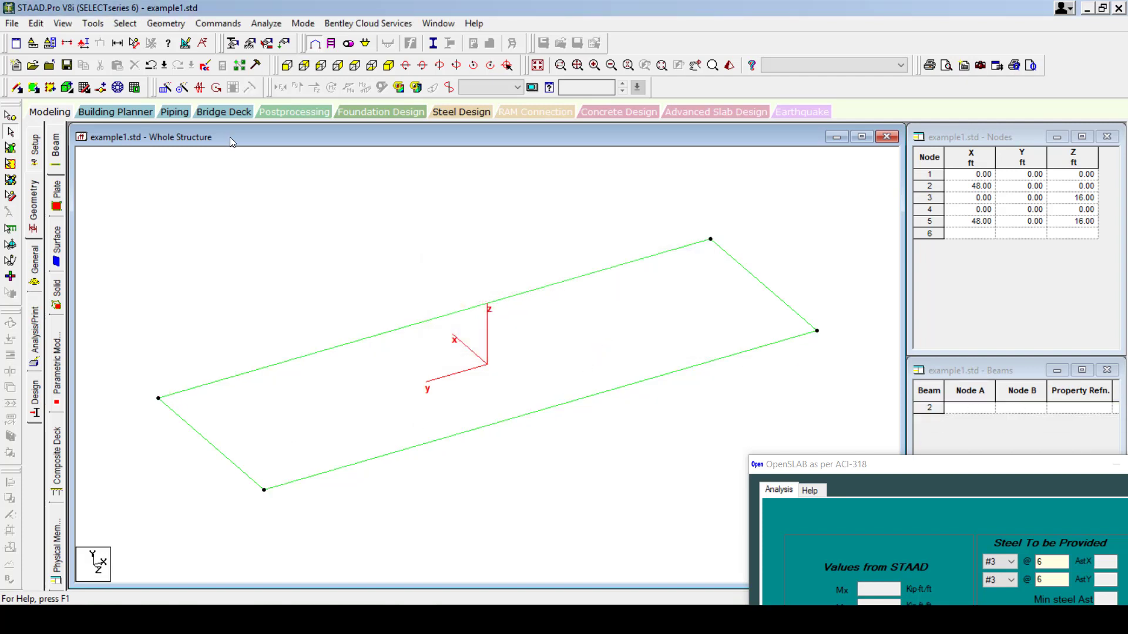
click(10, 117)
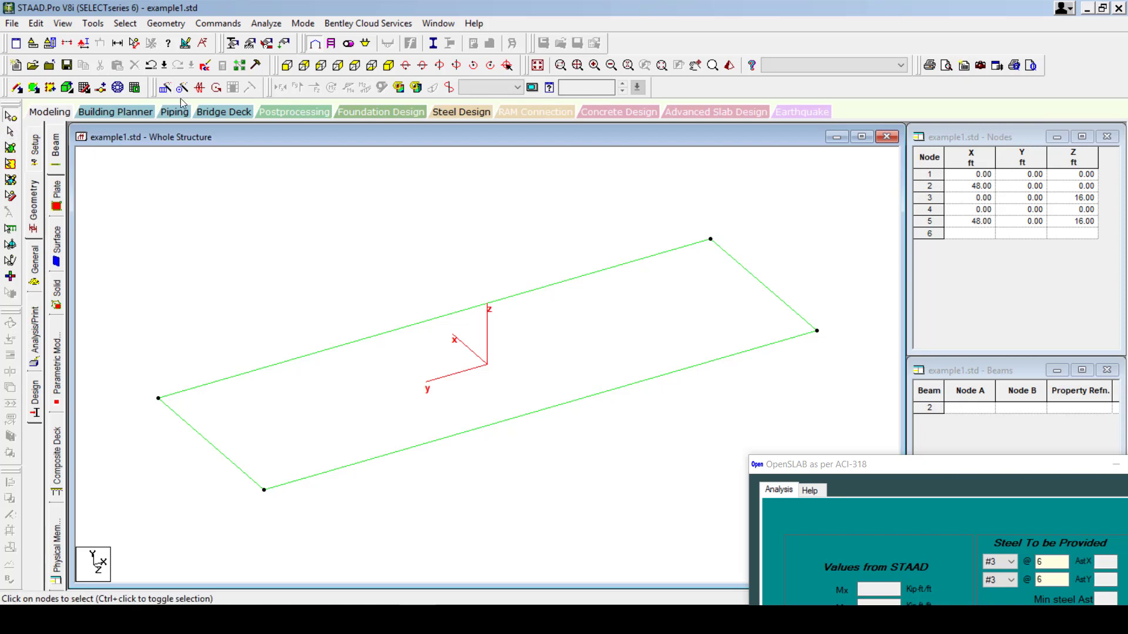
Mesh the plate into a 48 by 16 grid of quadrilateral plates in plan view.
click(356, 66)
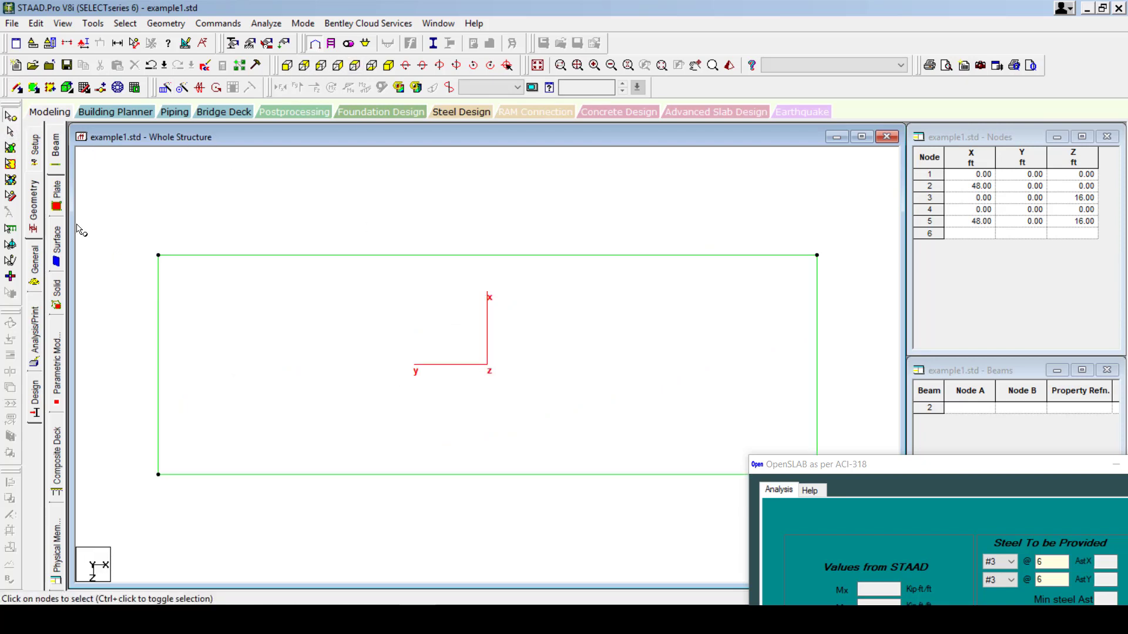
click(10, 148)
key(ctrl+a)
right_click(466, 398)
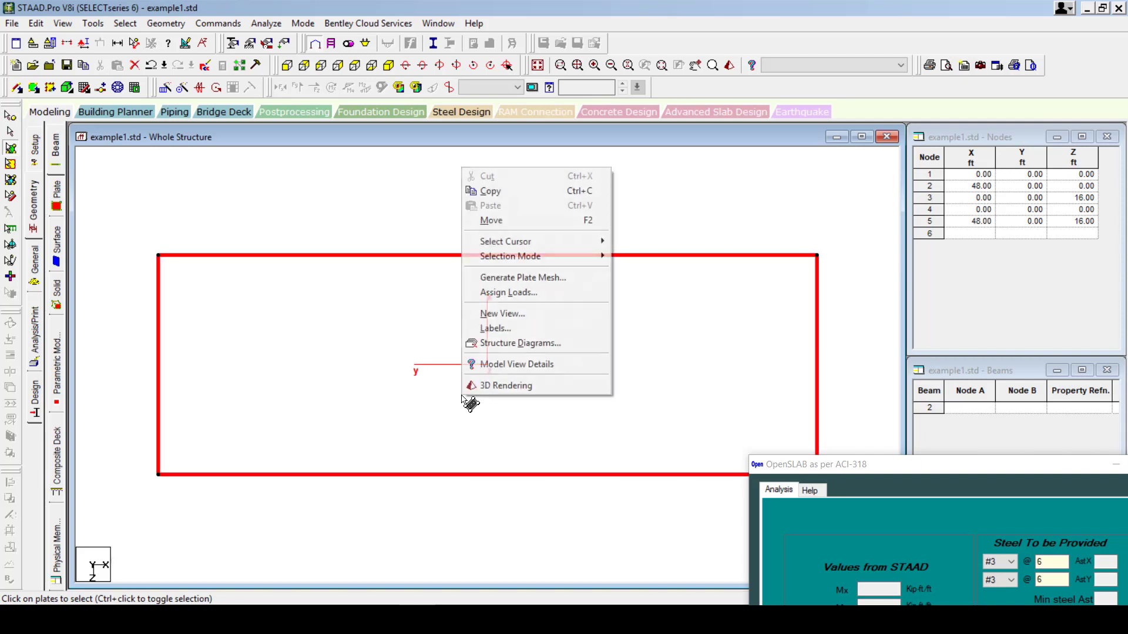
click(532, 279)
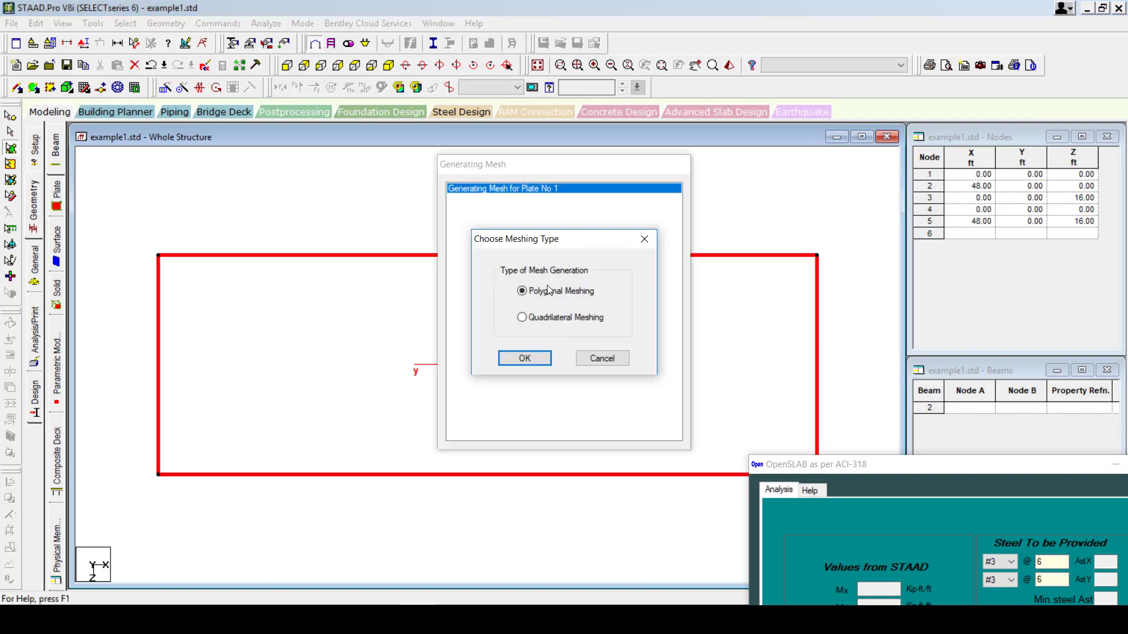
click(522, 318)
click(525, 359)
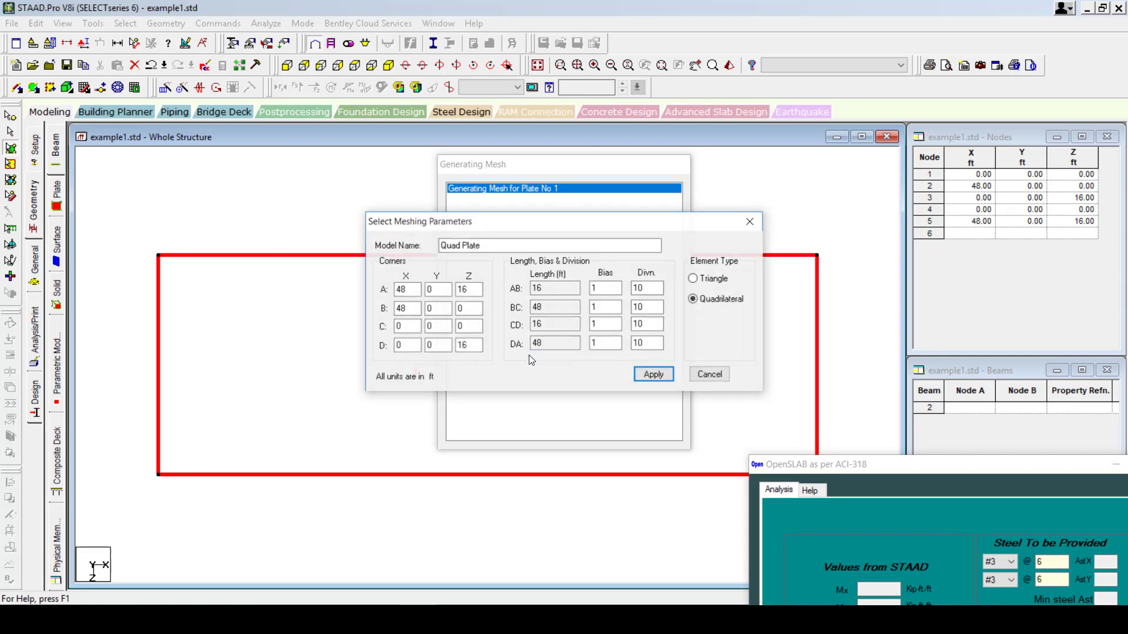
double_click(648, 289)
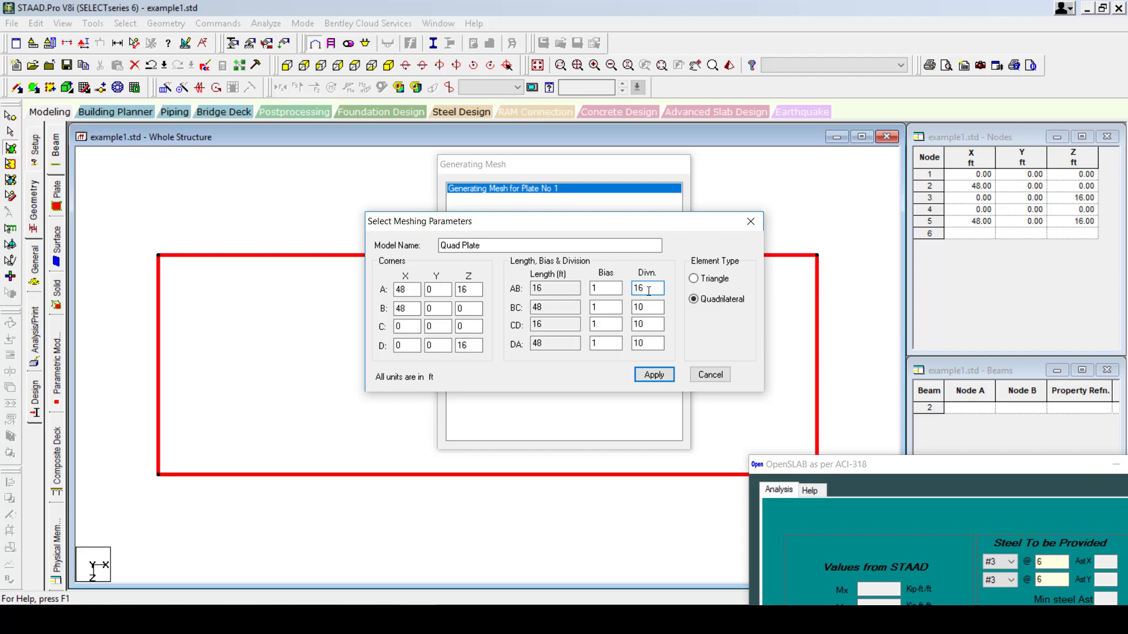
double_click(542, 289)
double_click(655, 306)
key(Tab)
key(Tab)
click(650, 376)
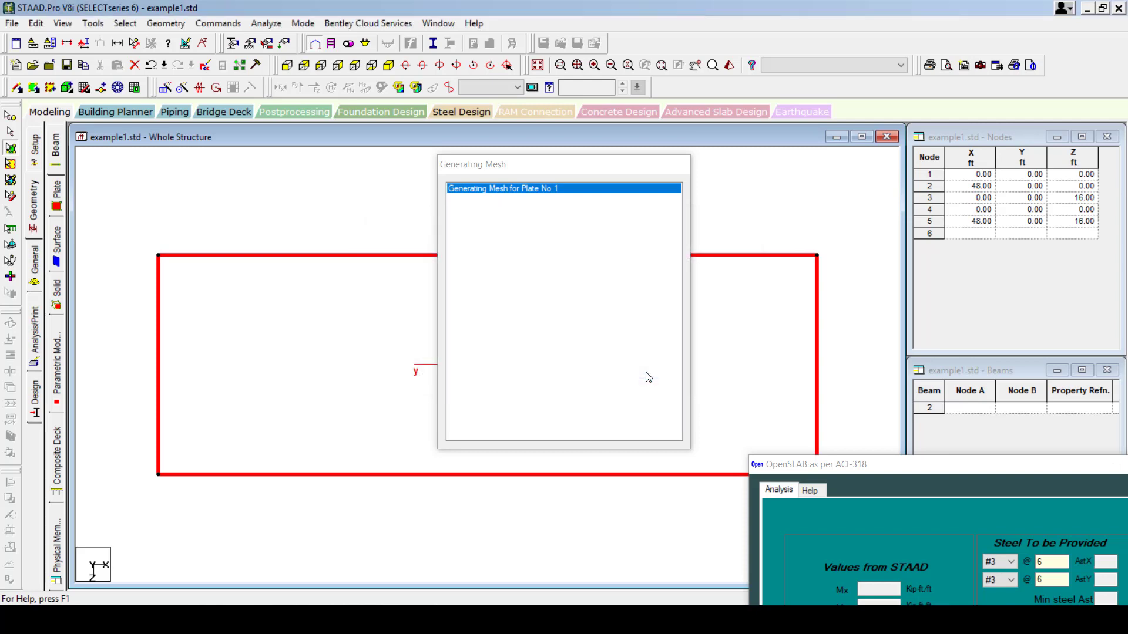
Hide the plate orientation labels and return to the top plan view of the mesh.
click(83, 43)
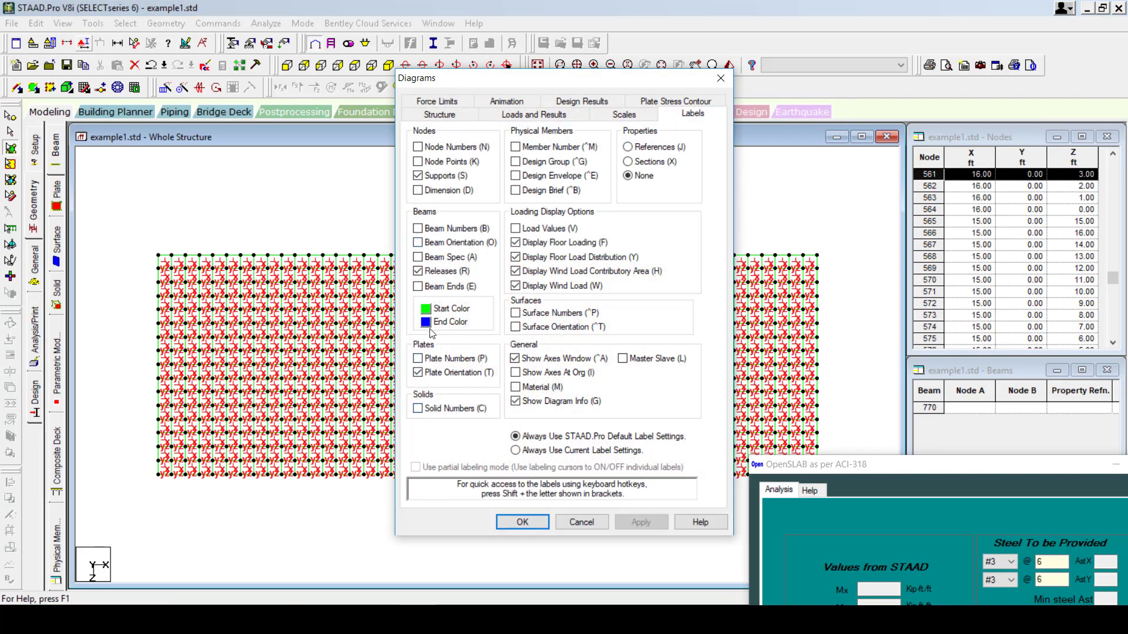
click(418, 372)
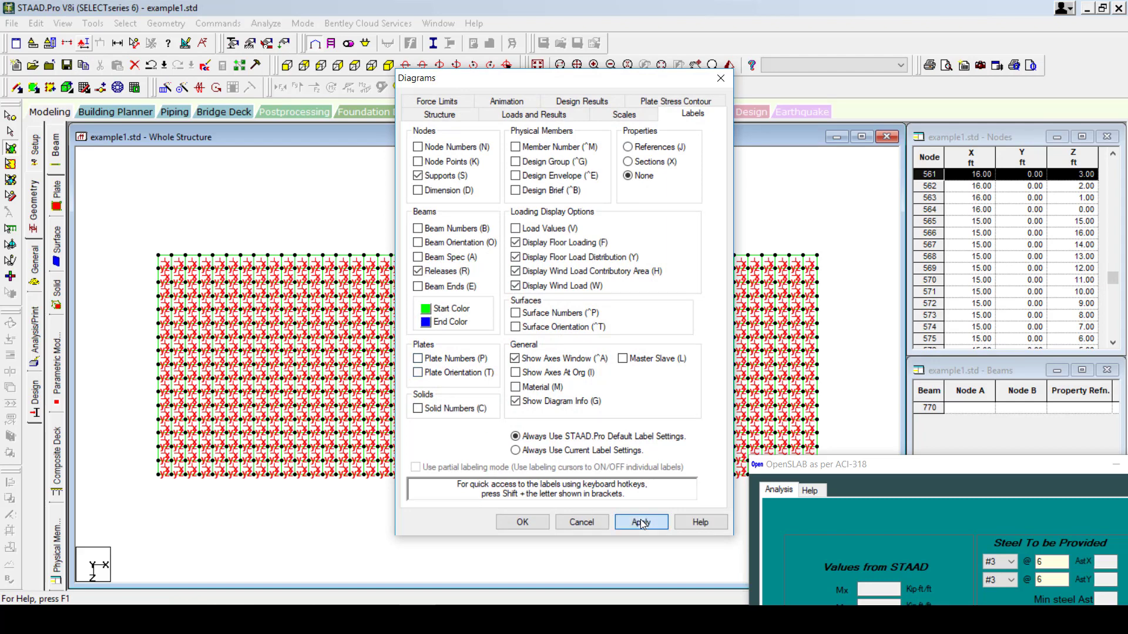
click(641, 520)
click(523, 522)
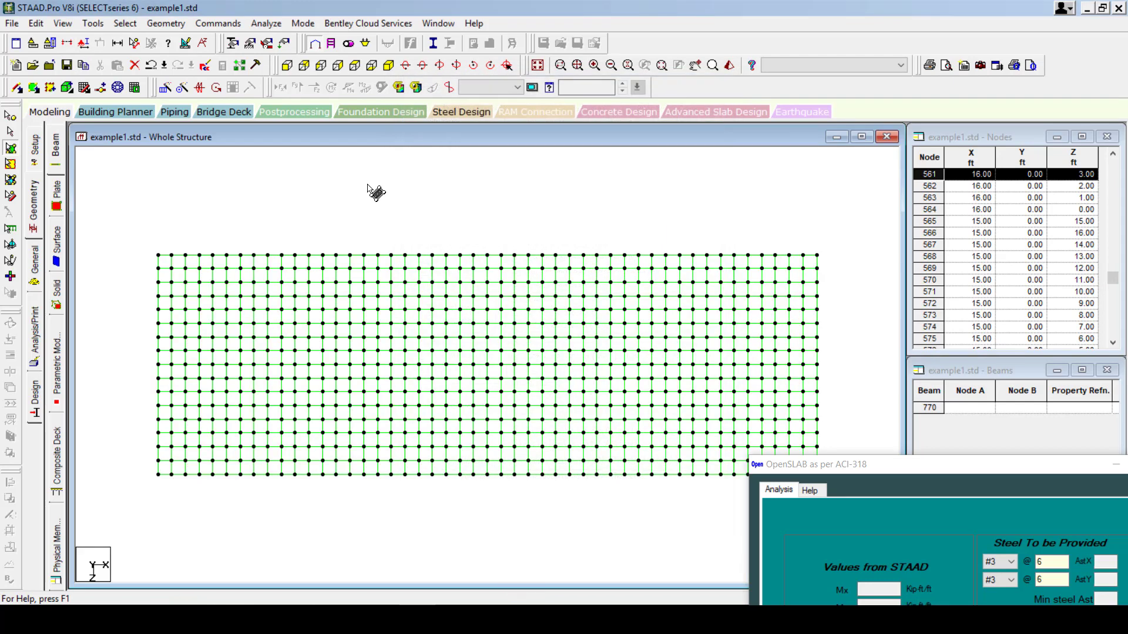
click(388, 65)
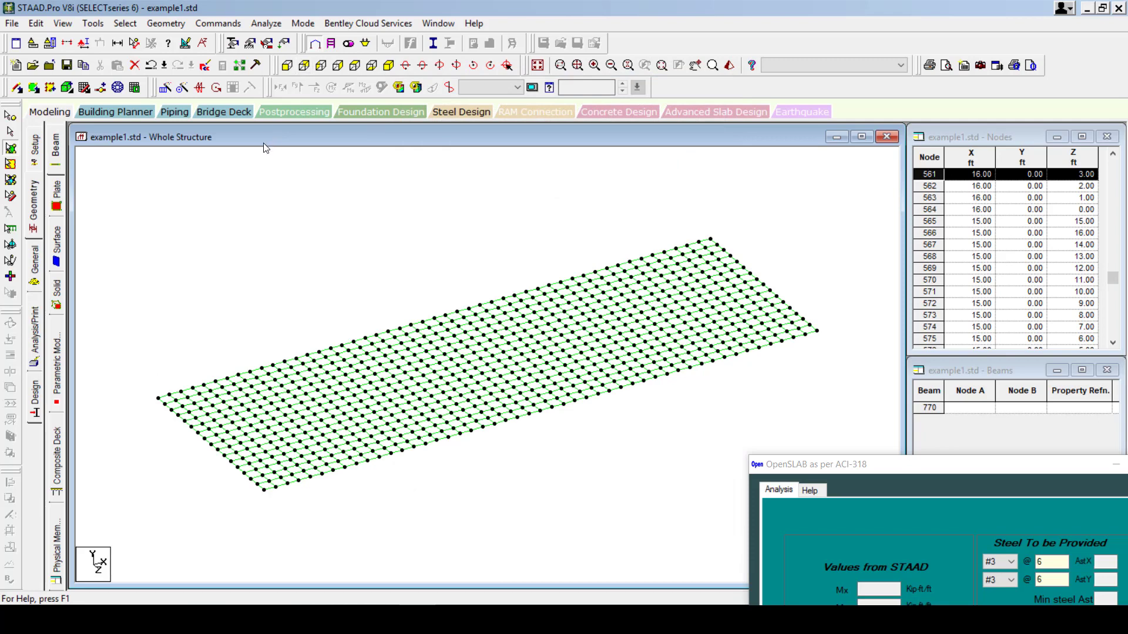
click(354, 65)
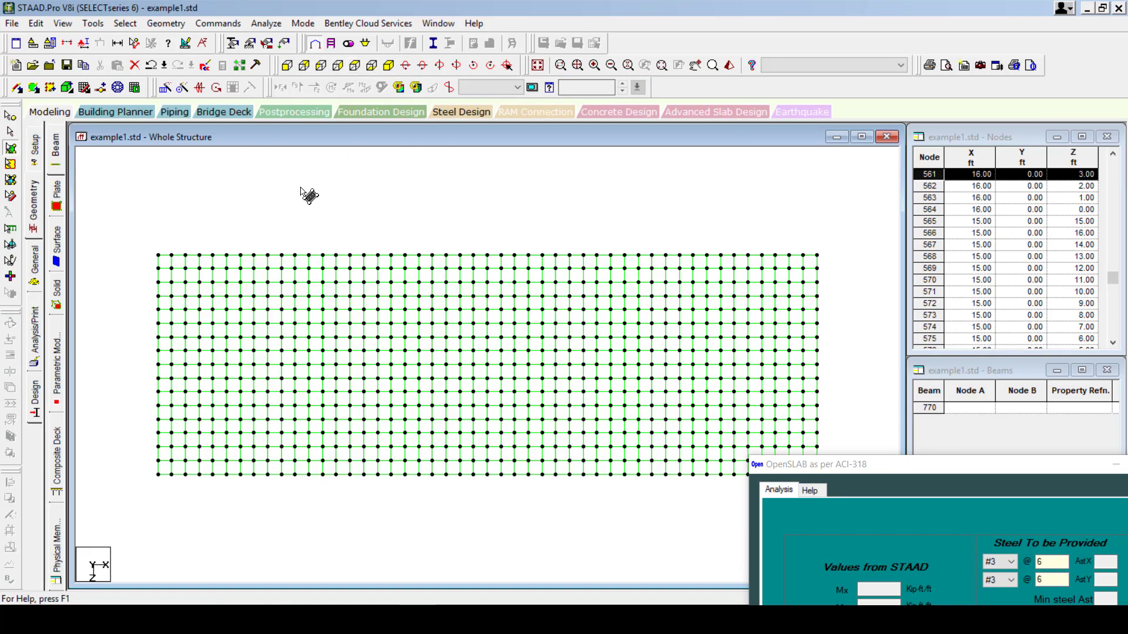
Select the node rows along both long edges and assign them a new pinned support.
click(11, 131)
drag(128, 235, 832, 255)
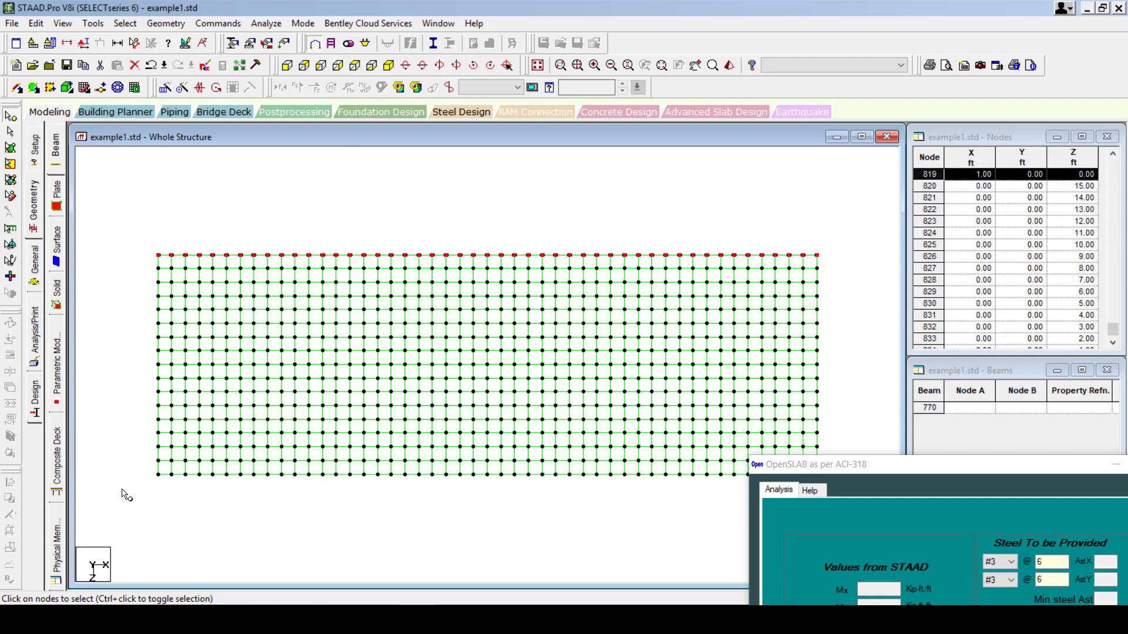
ctrl+drag(140, 473, 970, 537)
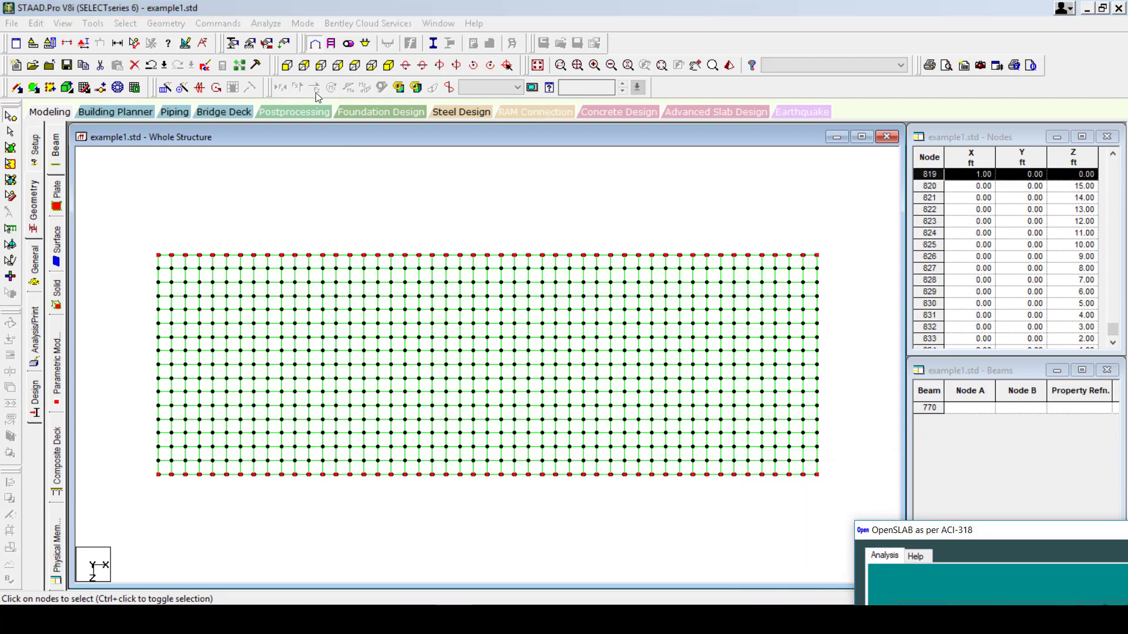
click(388, 65)
click(33, 274)
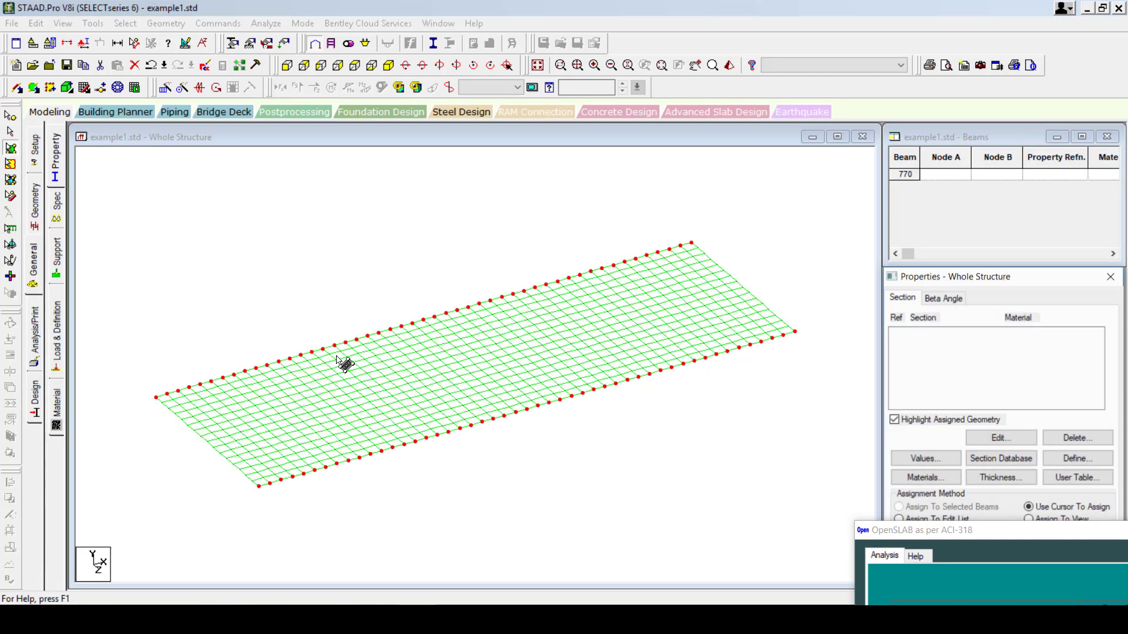
click(56, 259)
click(1014, 464)
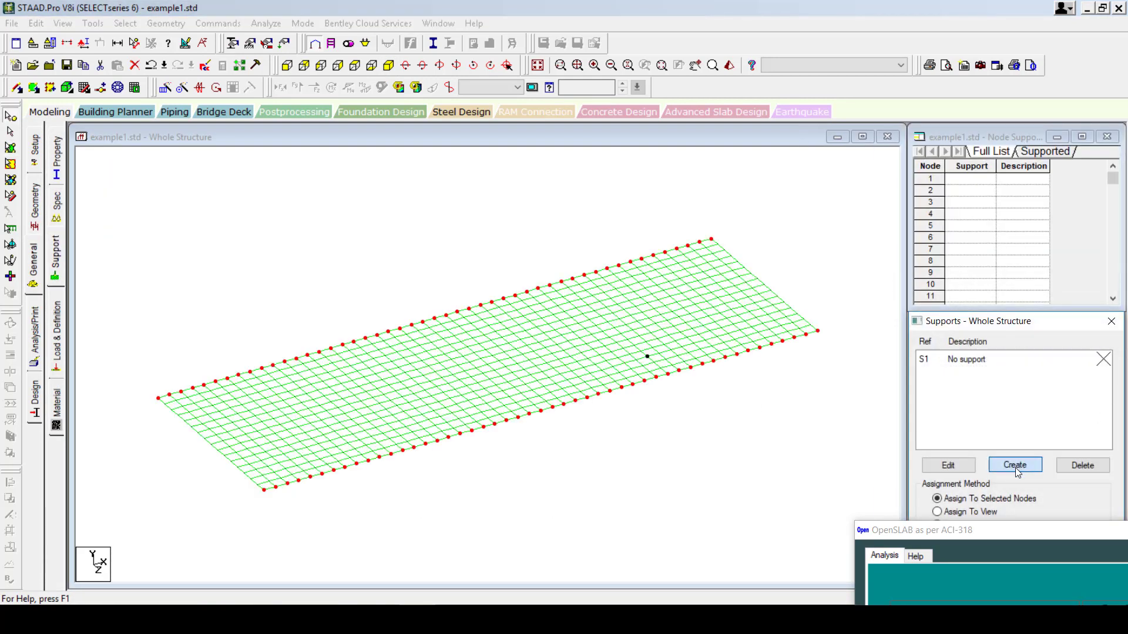
click(893, 287)
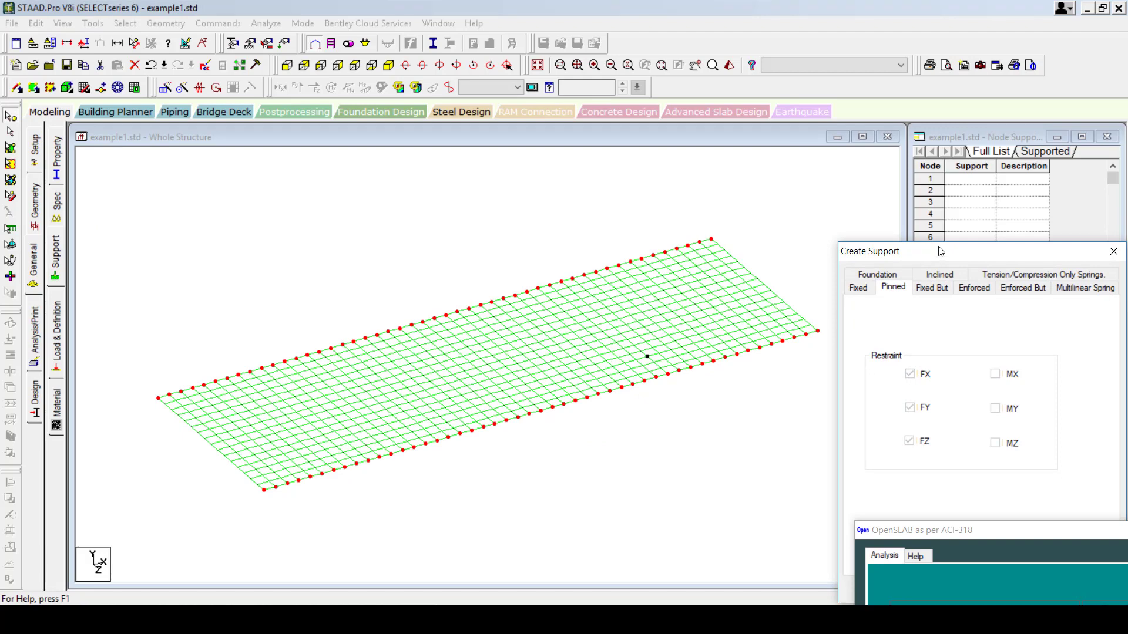
drag(941, 252, 830, 86)
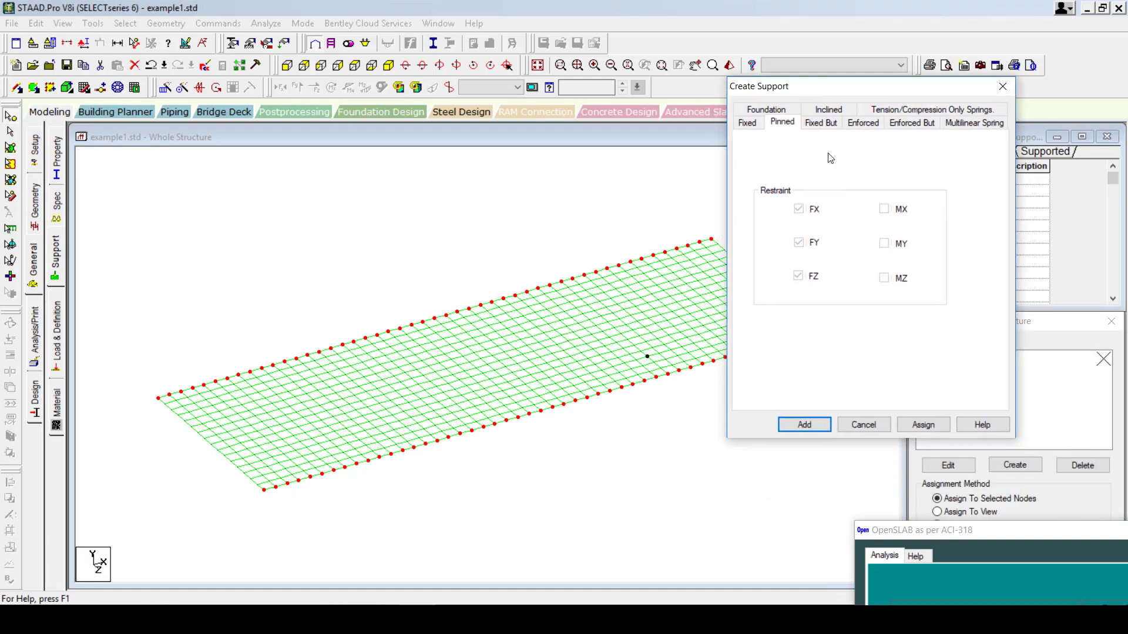
click(915, 418)
Show OpenSLAB's slab diagram and notes, then tuck its window into the lower-right corner.
mouse_move(970, 529)
mouse_down()
mouse_move(751, 181)
mouse_move(831, 187)
mouse_up()
click(789, 230)
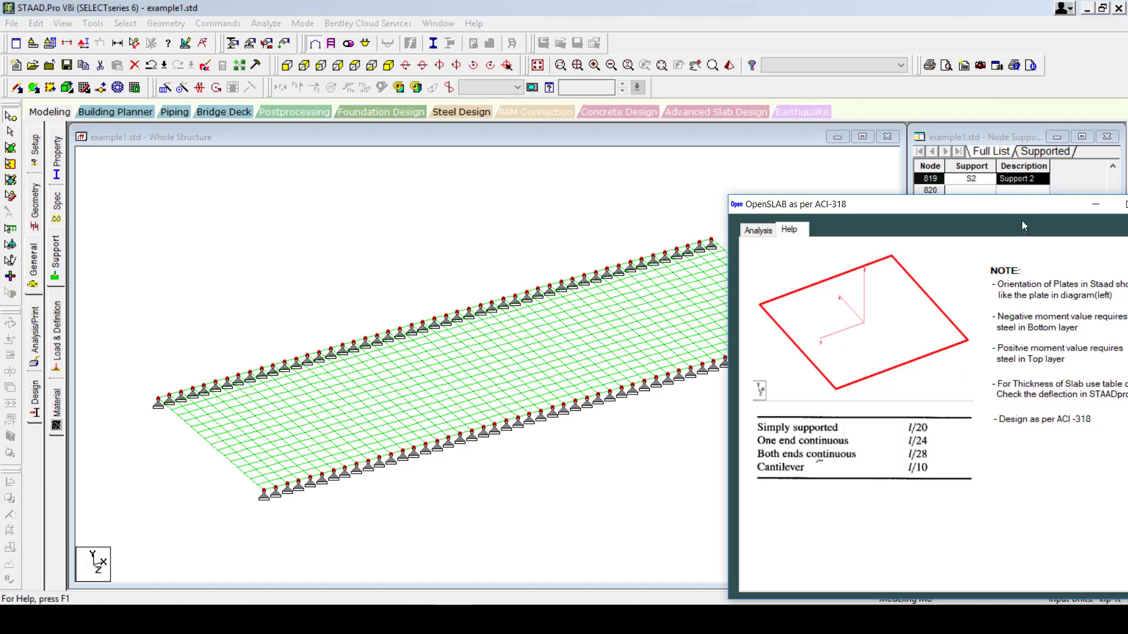
mouse_move(1021, 220)
mouse_down()
mouse_move(960, 231)
mouse_move(1061, 355)
mouse_move(1011, 253)
mouse_move(1006, 266)
mouse_move(1031, 201)
mouse_up()
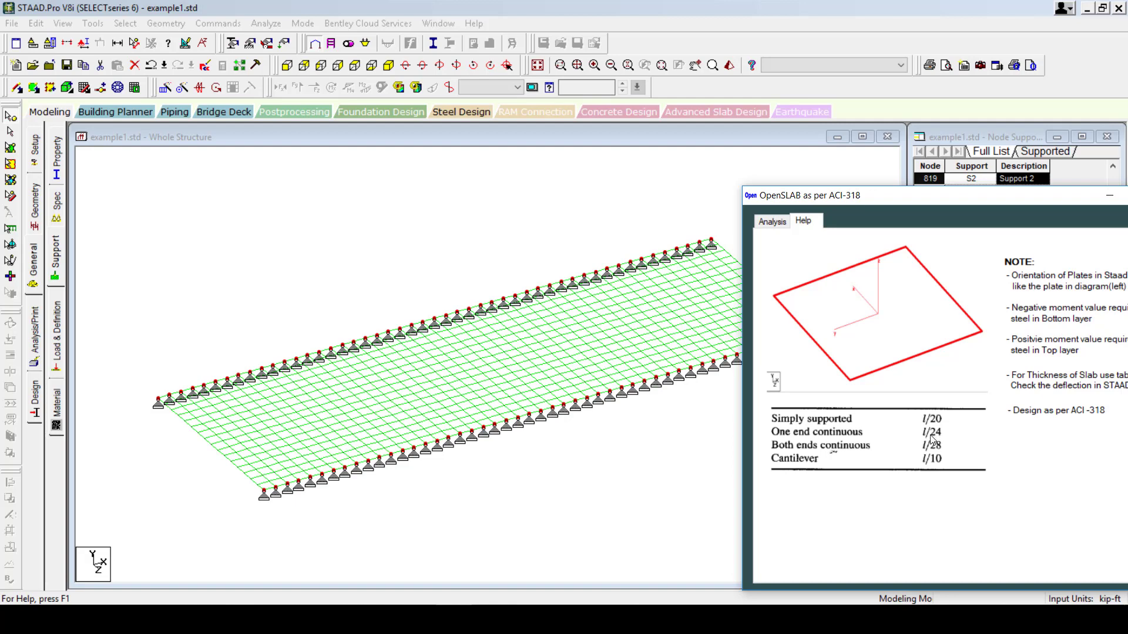
drag(919, 204, 865, 163)
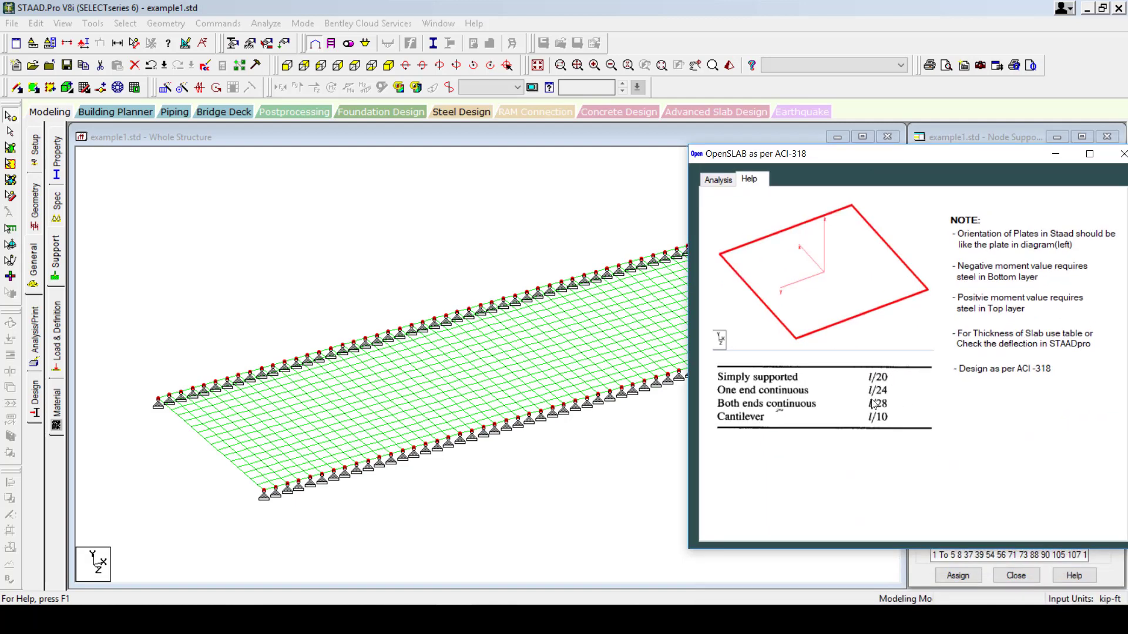
drag(837, 156, 906, 531)
click(100, 137)
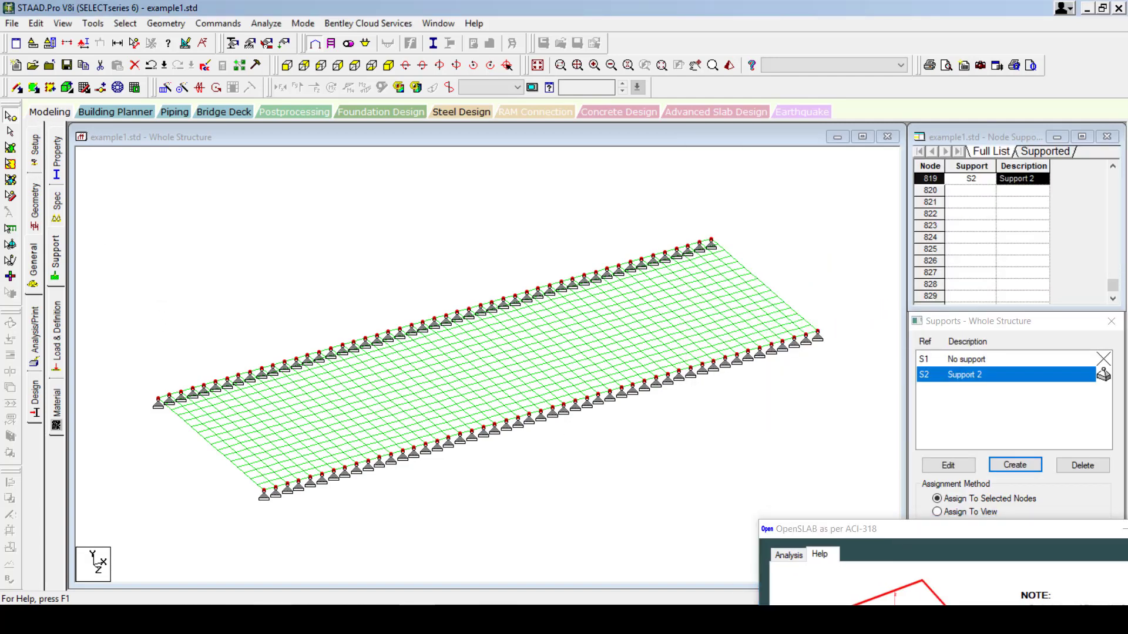
click(201, 619)
Highlight the minimum thickness 6.857 in and the chosen h = 7.0 in on page 2 of the PDF.
scroll(464, 340, up, 1)
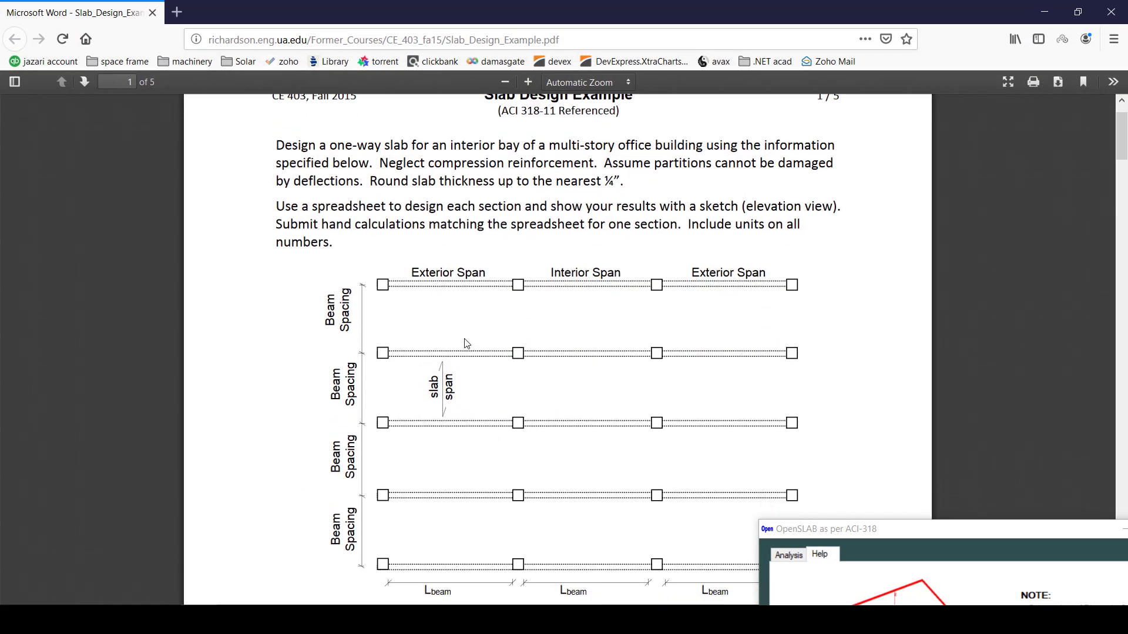
scroll(464, 341, down, 10)
double_click(445, 248)
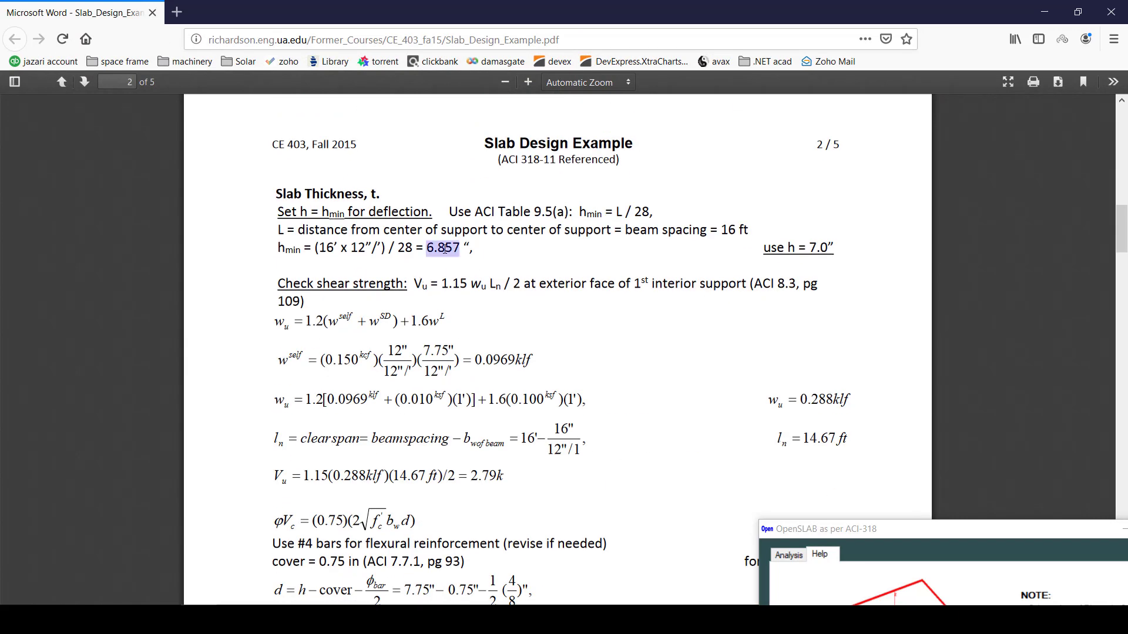
double_click(830, 248)
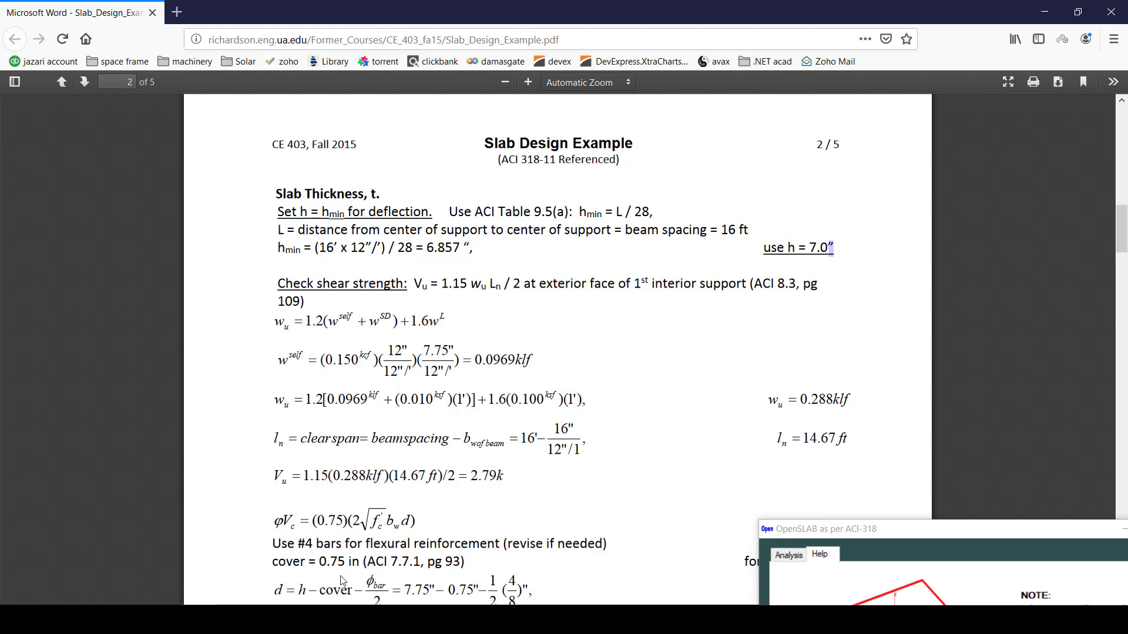
click(271, 618)
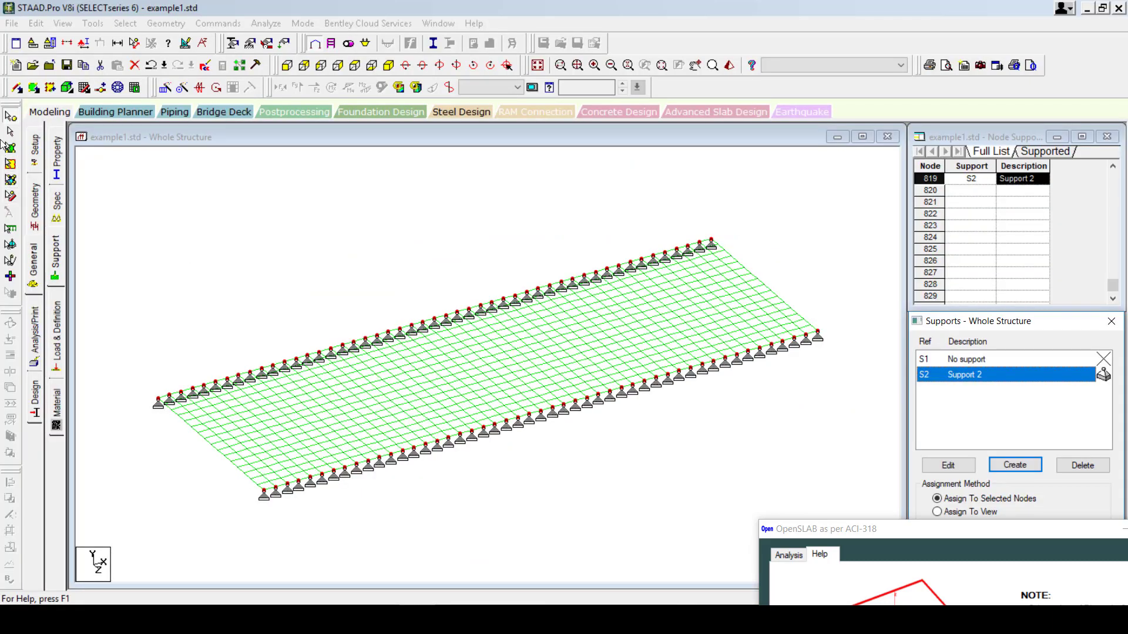
Select every plate of the slab mesh, dismissing the support dialog without adding a support.
click(7, 128)
click(10, 148)
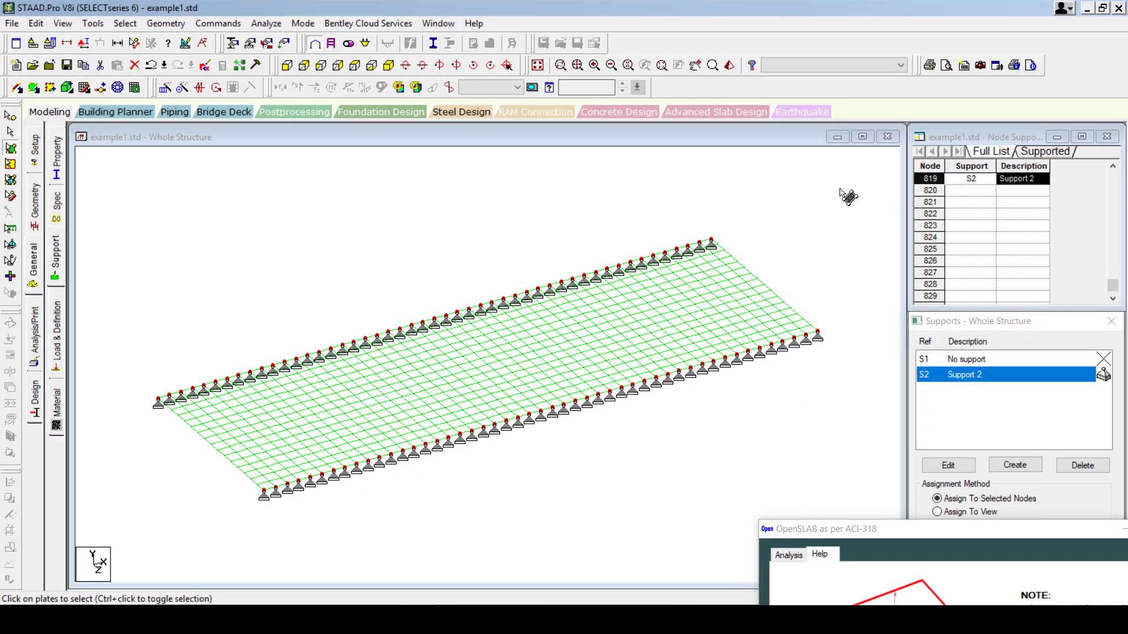
drag(538, 368, 123, 562)
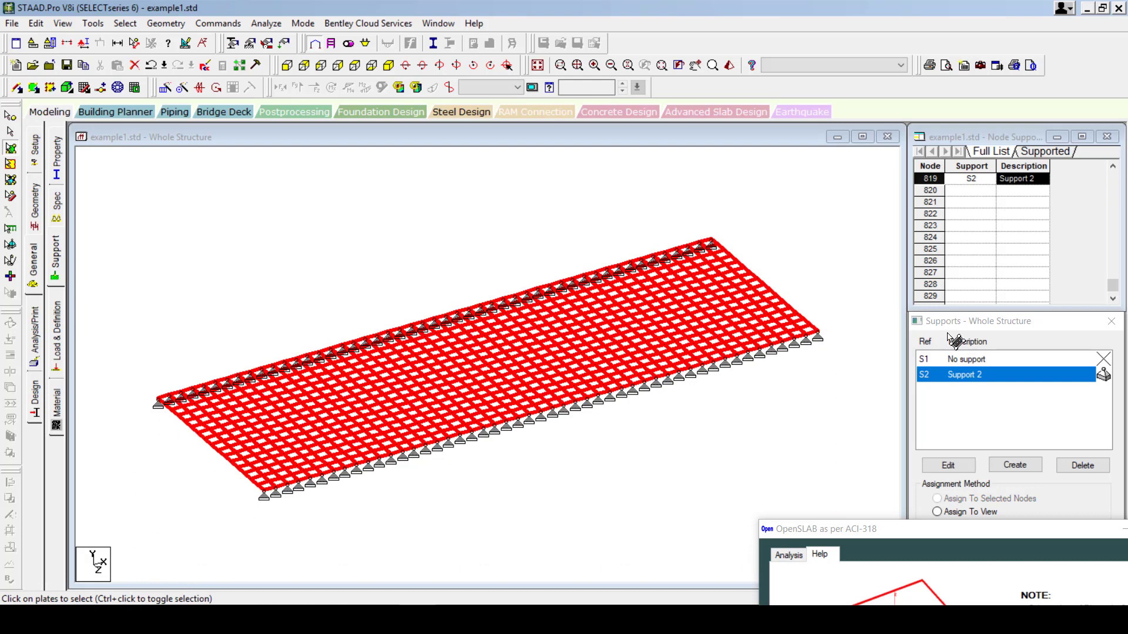
click(1015, 465)
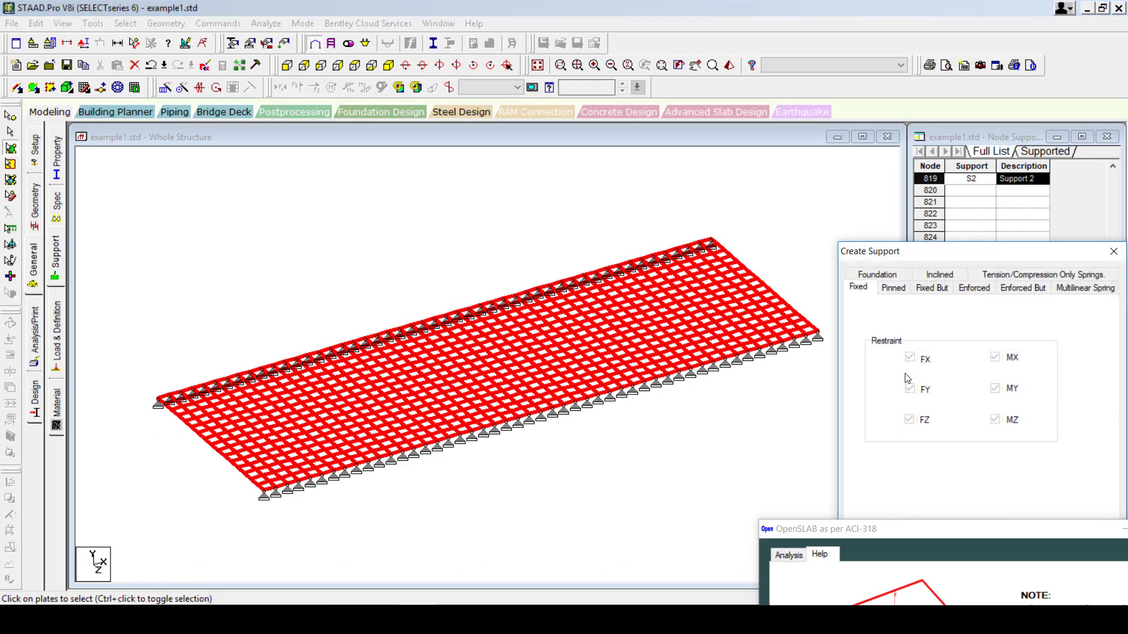
drag(950, 263, 815, 172)
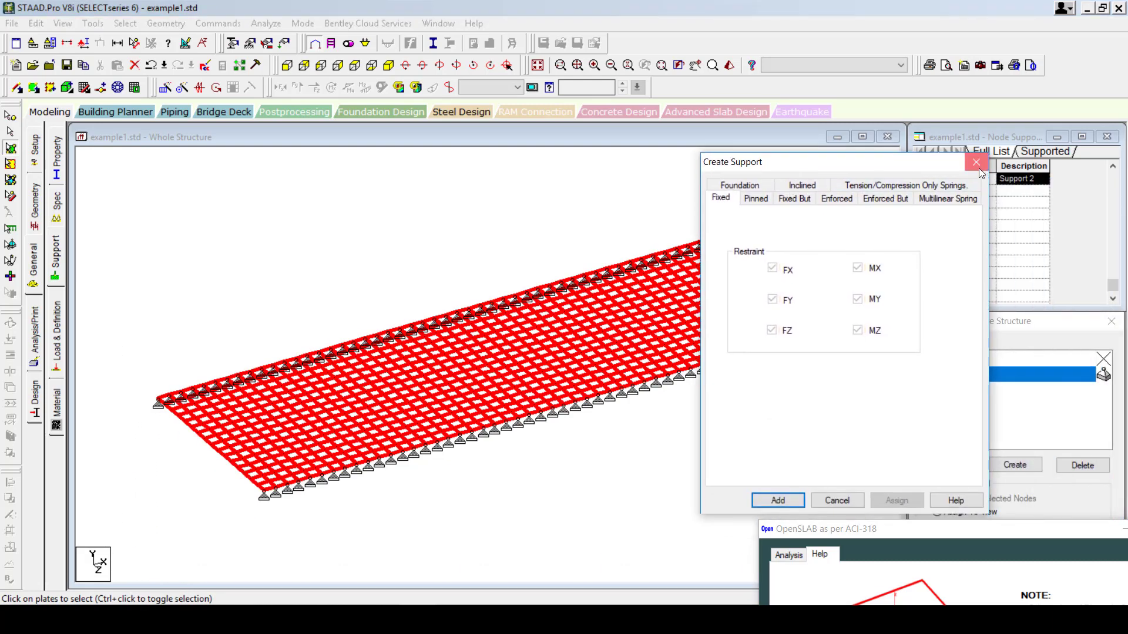
click(976, 158)
Assign a 7 in plate thickness to all selected plates.
click(57, 163)
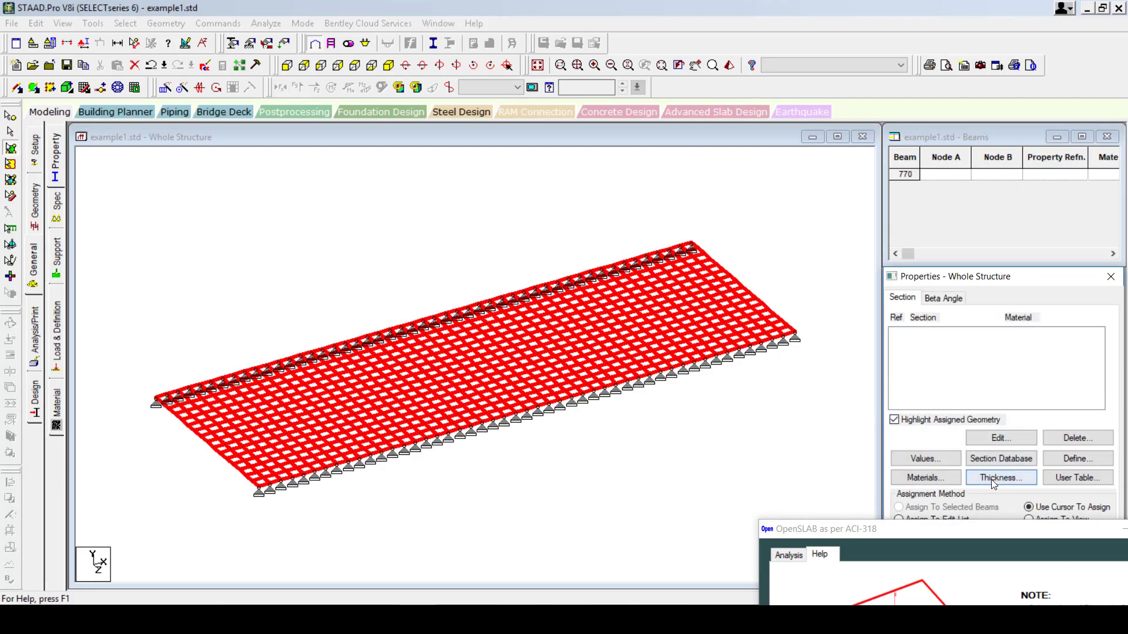
click(1000, 478)
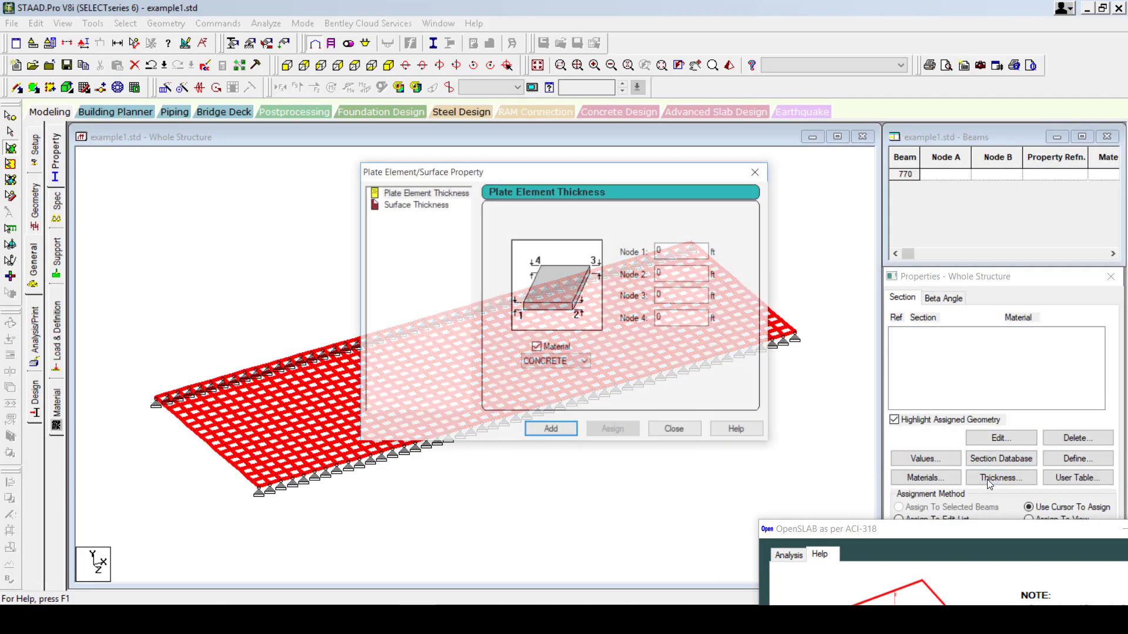
click(685, 249)
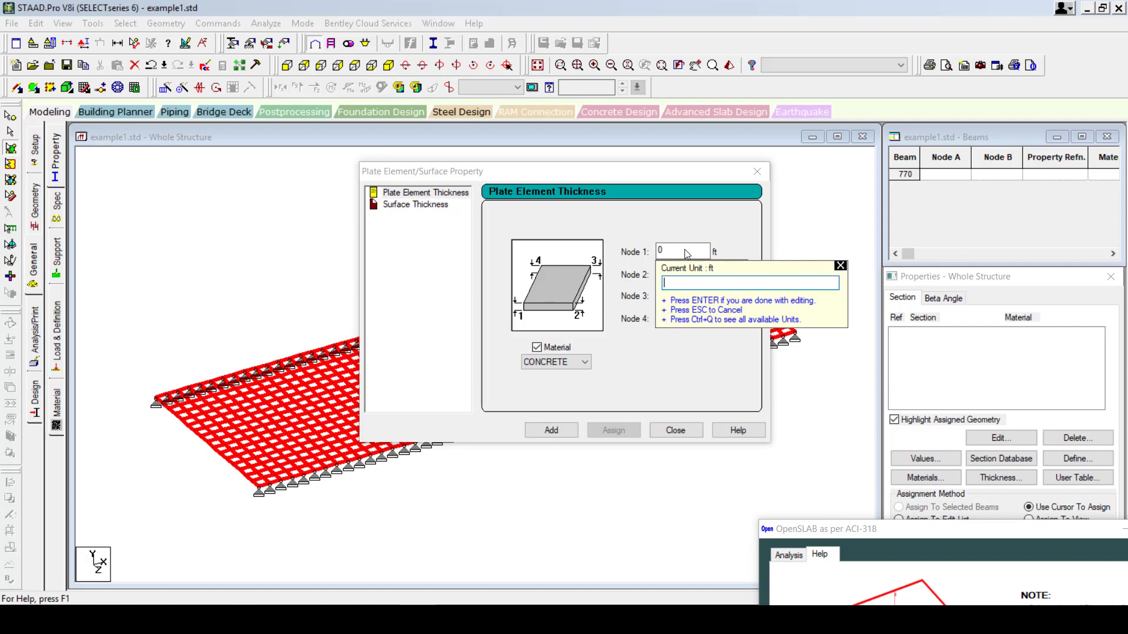
text(7 in)
key(Return)
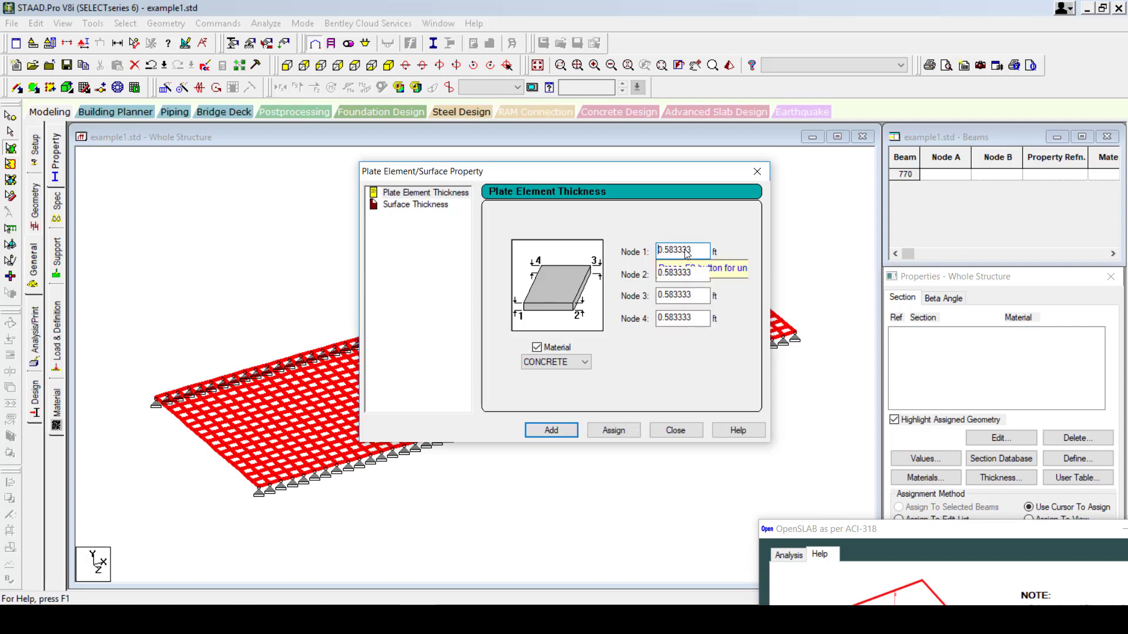
click(603, 431)
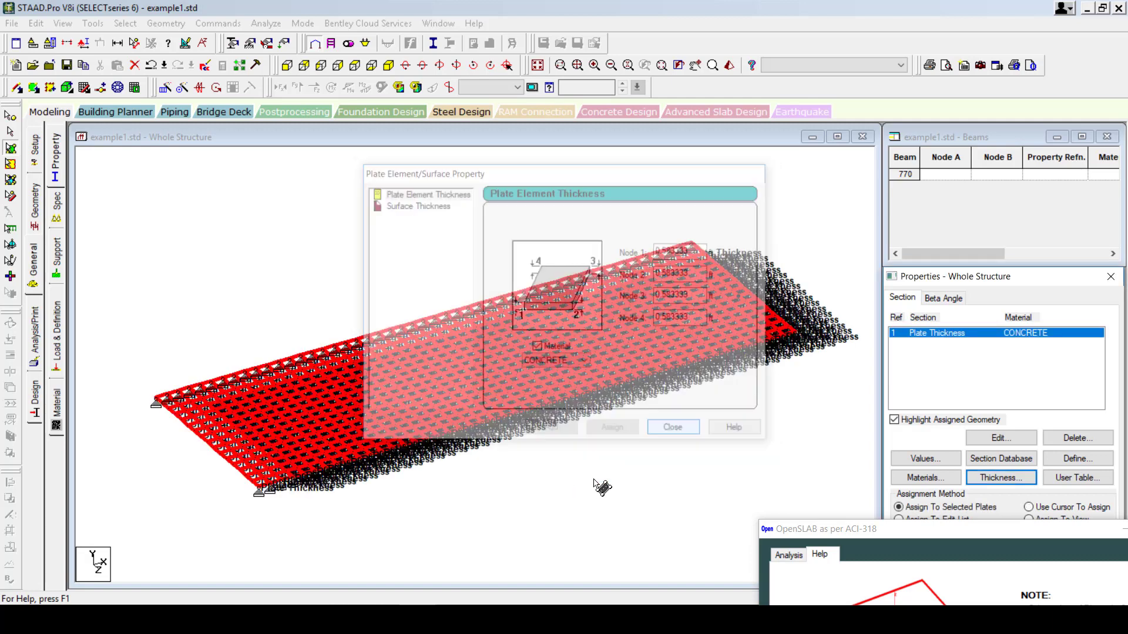
Turn off plate property labels and reselect all slab plates.
click(83, 43)
click(645, 177)
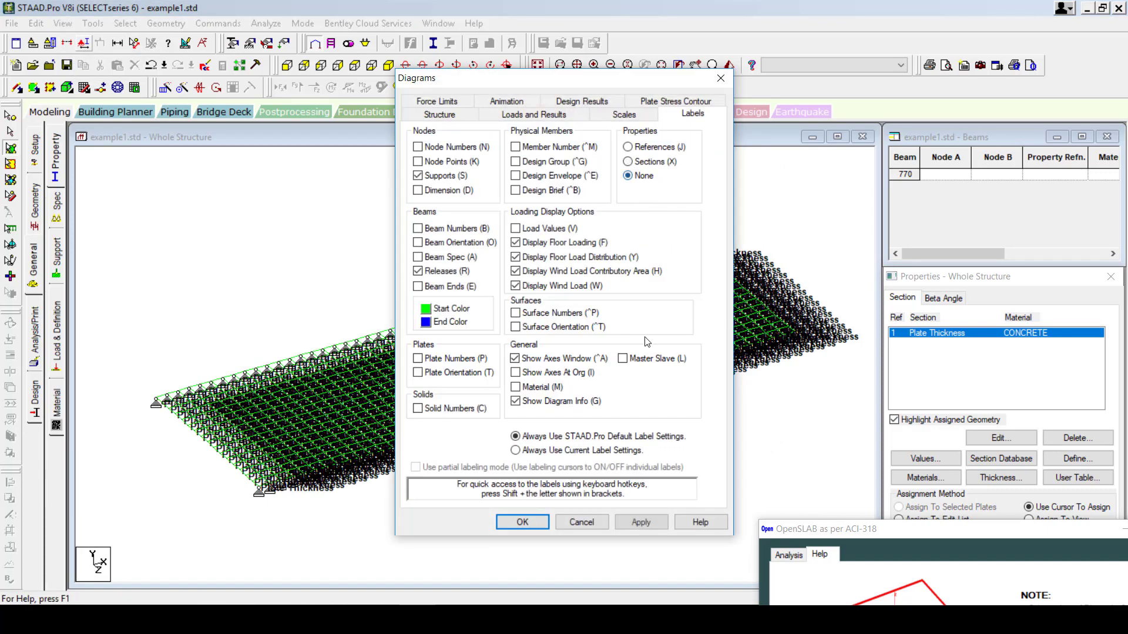
click(641, 522)
click(522, 523)
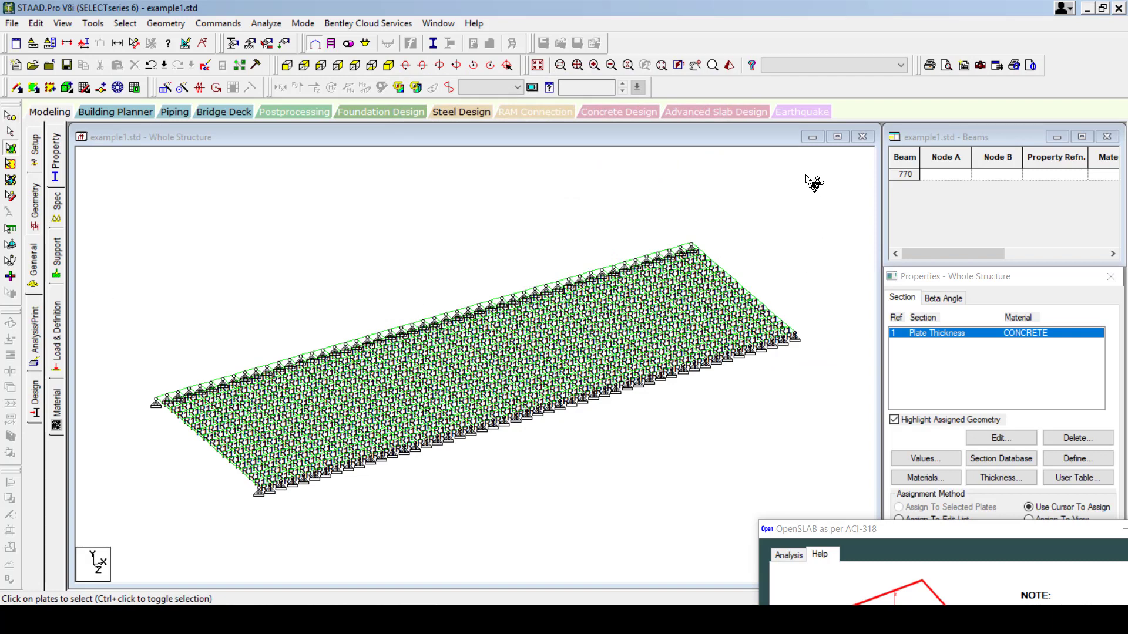
drag(145, 574, 109, 572)
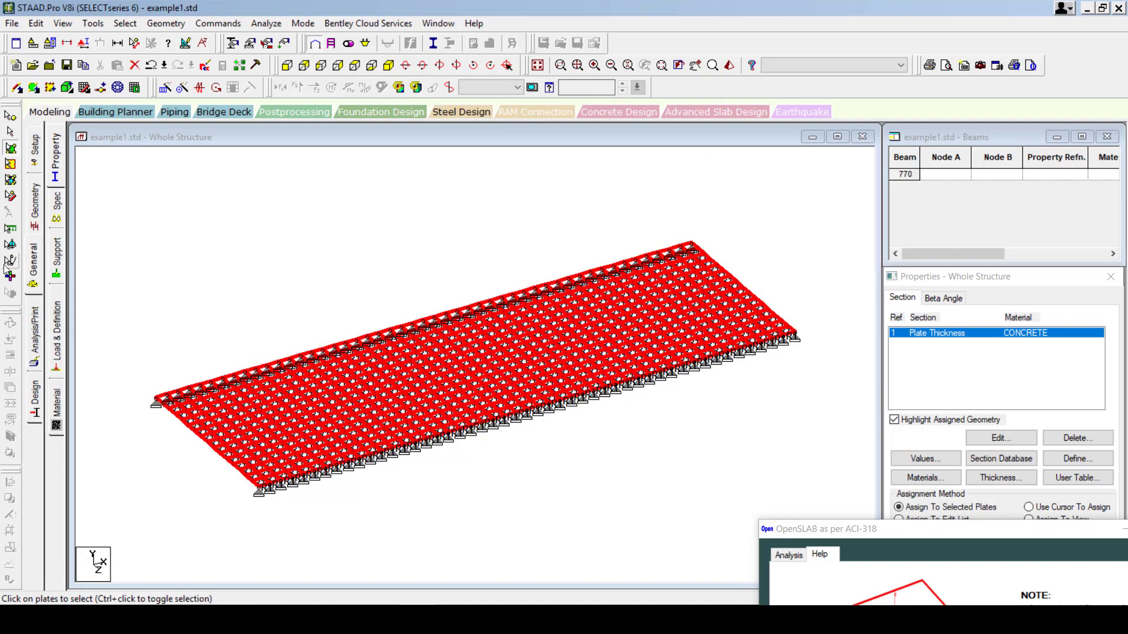
click(59, 324)
Create primary LOAD CASE 1.
click(940, 163)
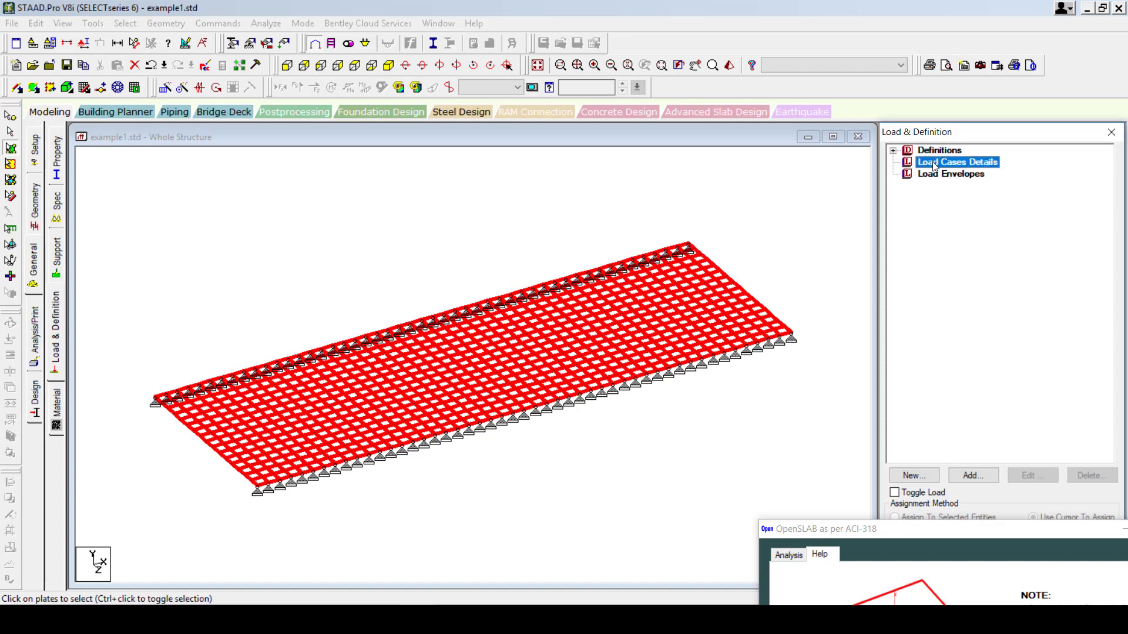
click(977, 477)
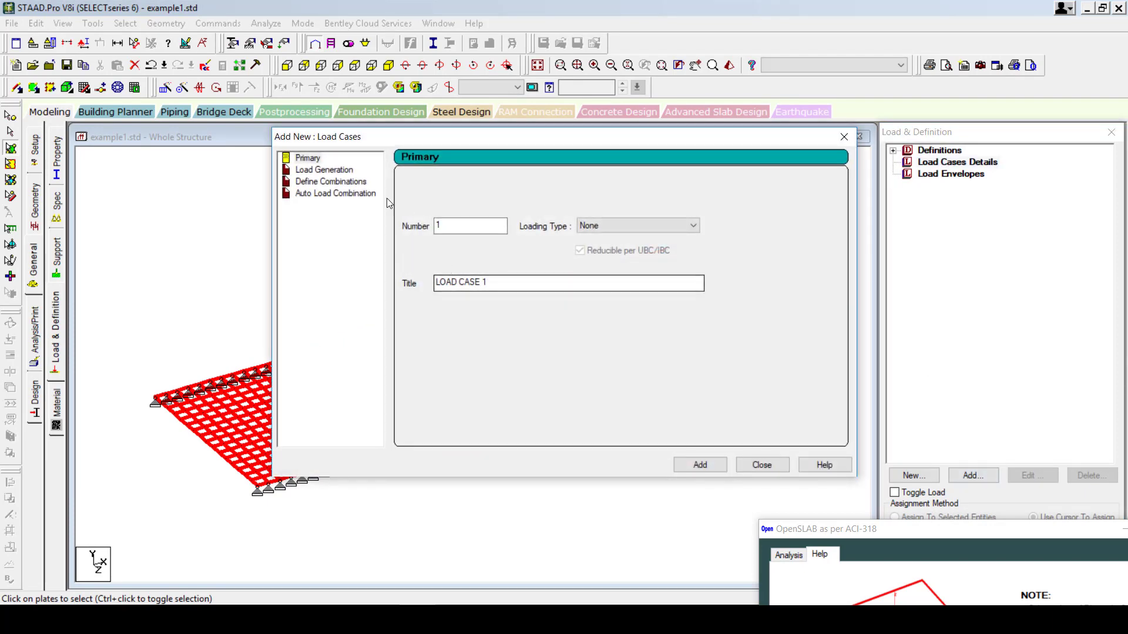
click(325, 171)
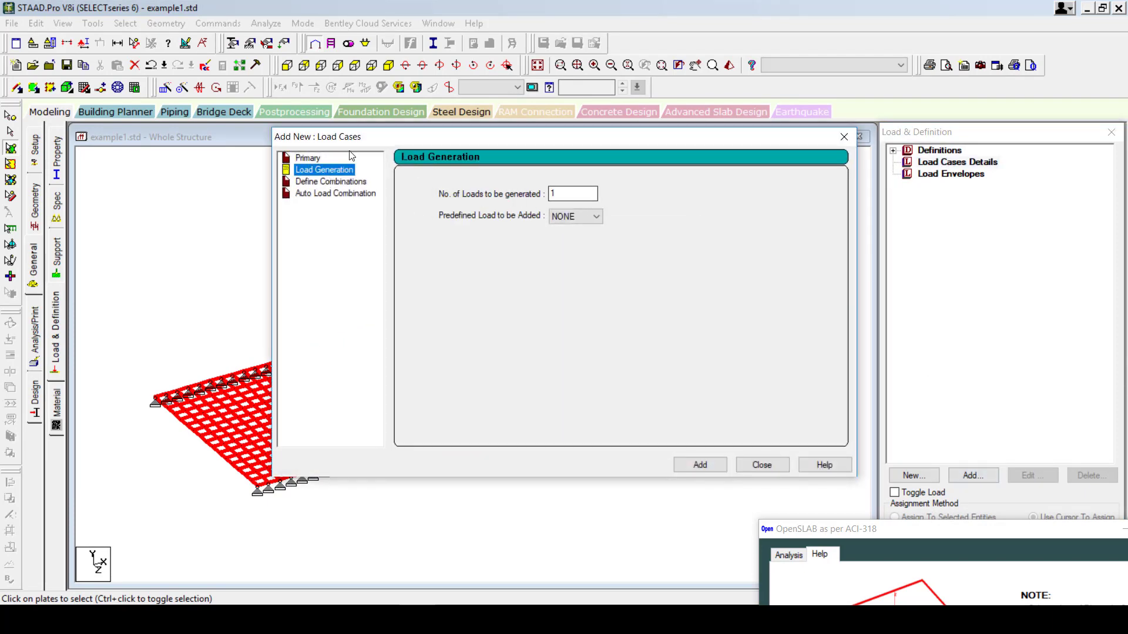
click(319, 157)
click(700, 465)
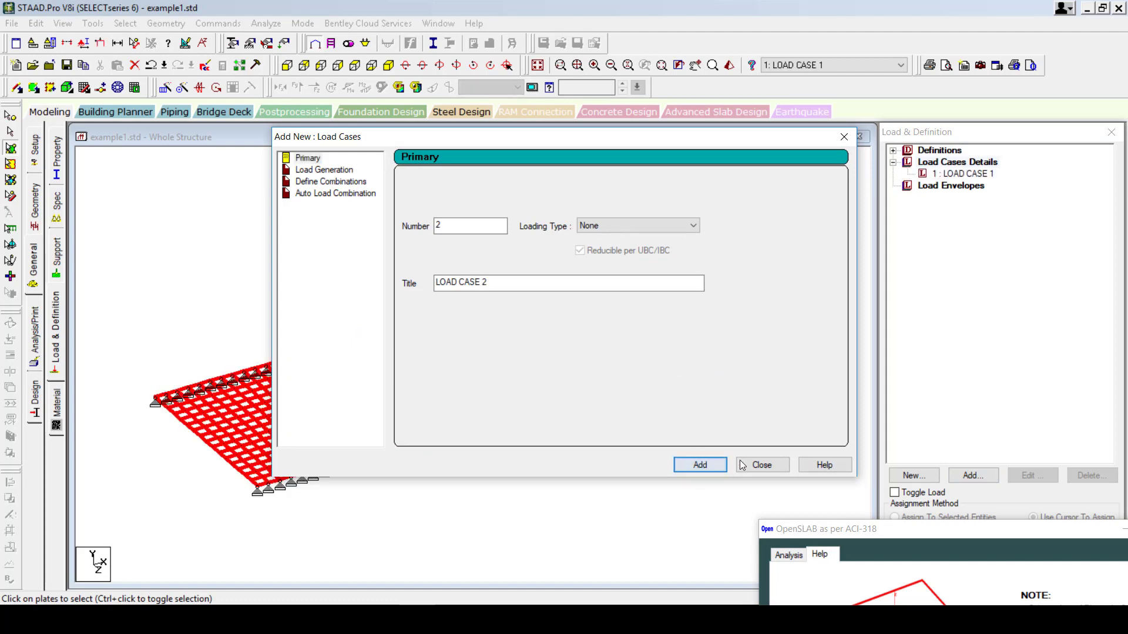
click(762, 464)
Start a pressure-on-full-plate load in LOAD CASE 1 with direction GY.
click(963, 173)
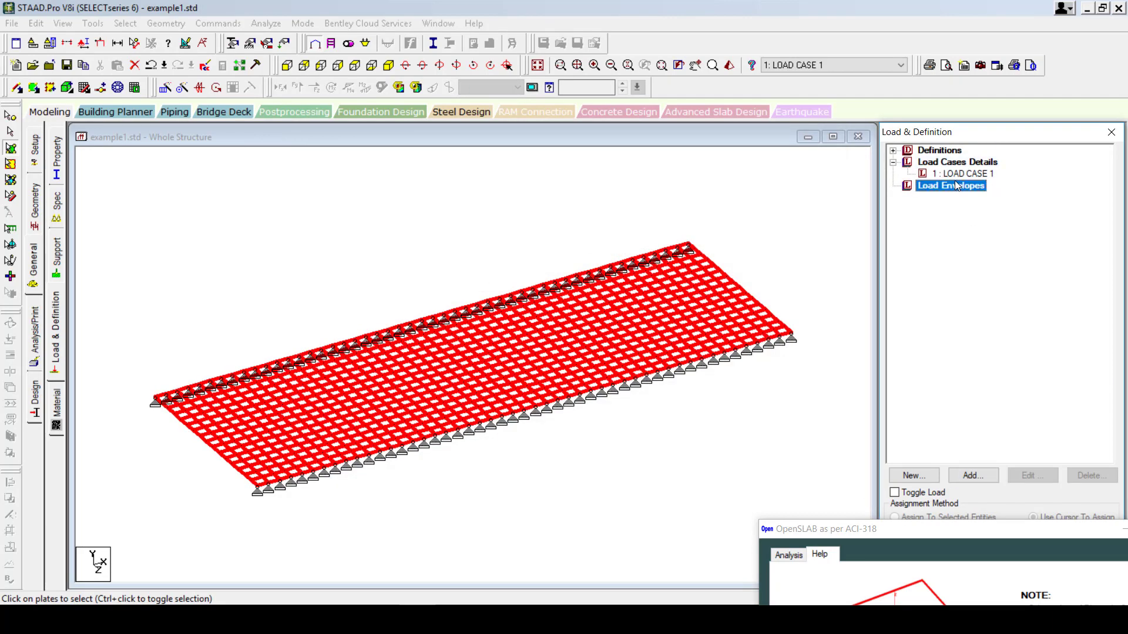
click(973, 475)
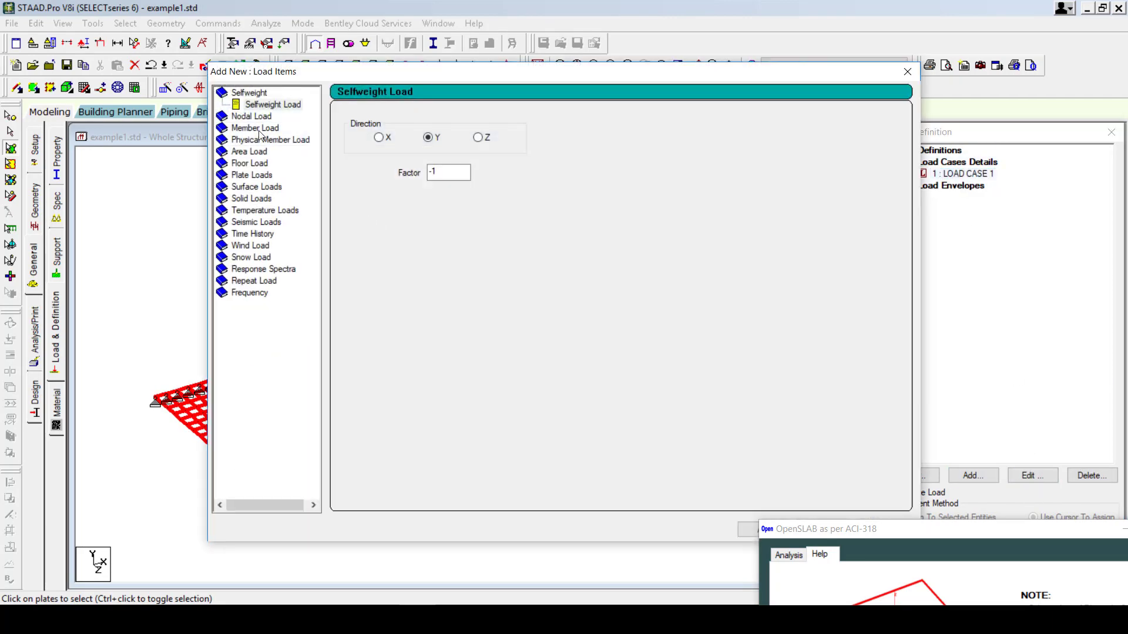
click(247, 176)
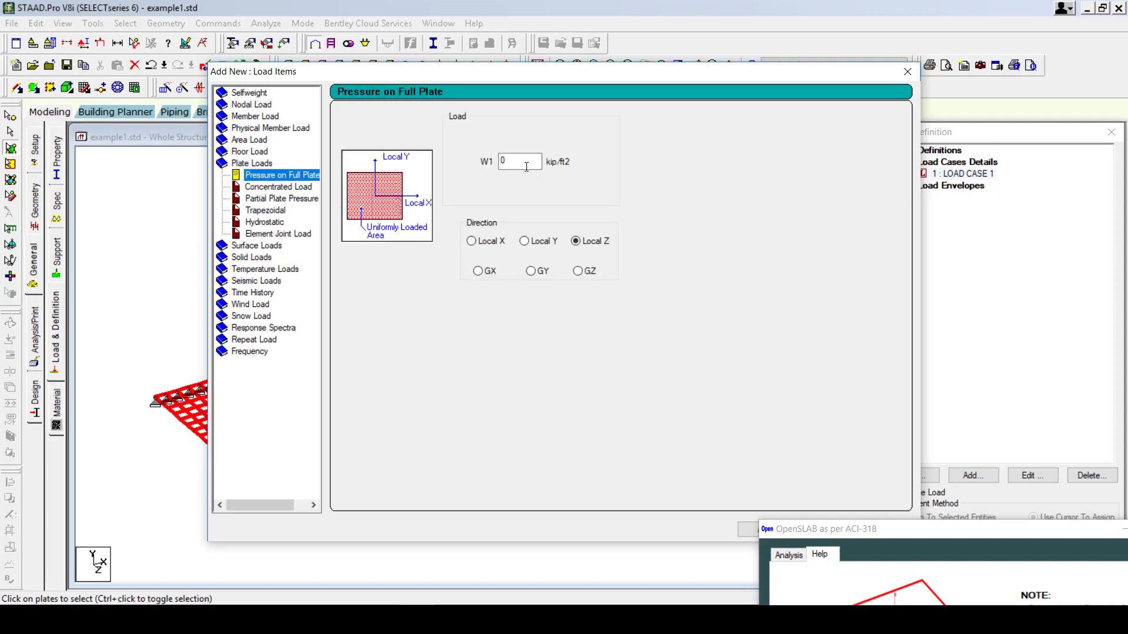
key(Tab)
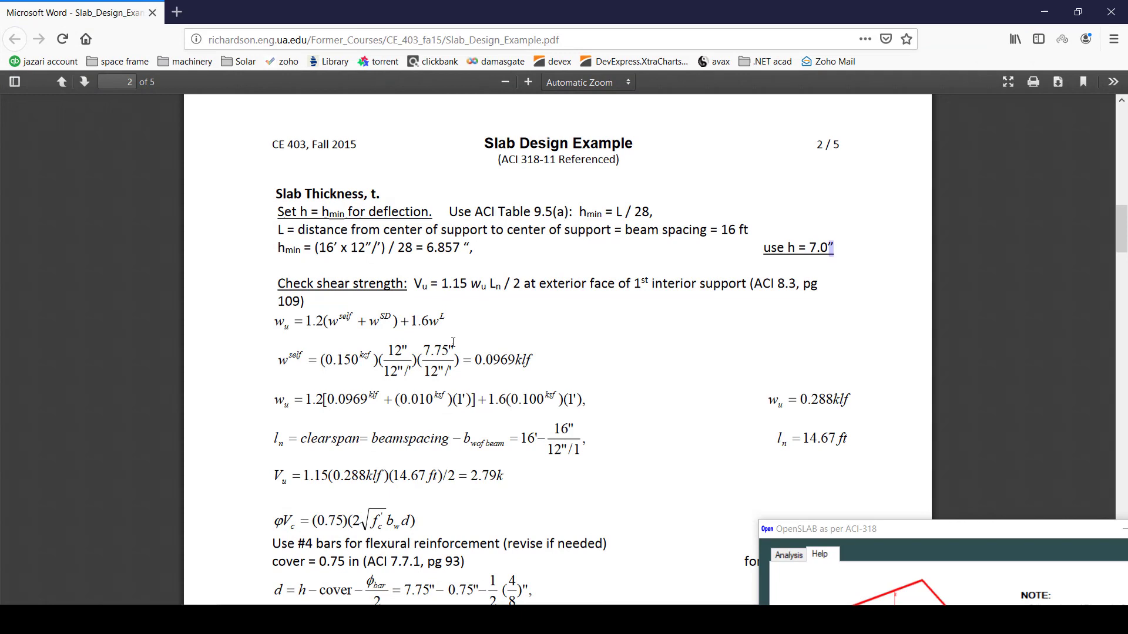
Find the factored load wu = 0.288 klf in the Slab Design Example PDF.
scroll(438, 369, down, 3)
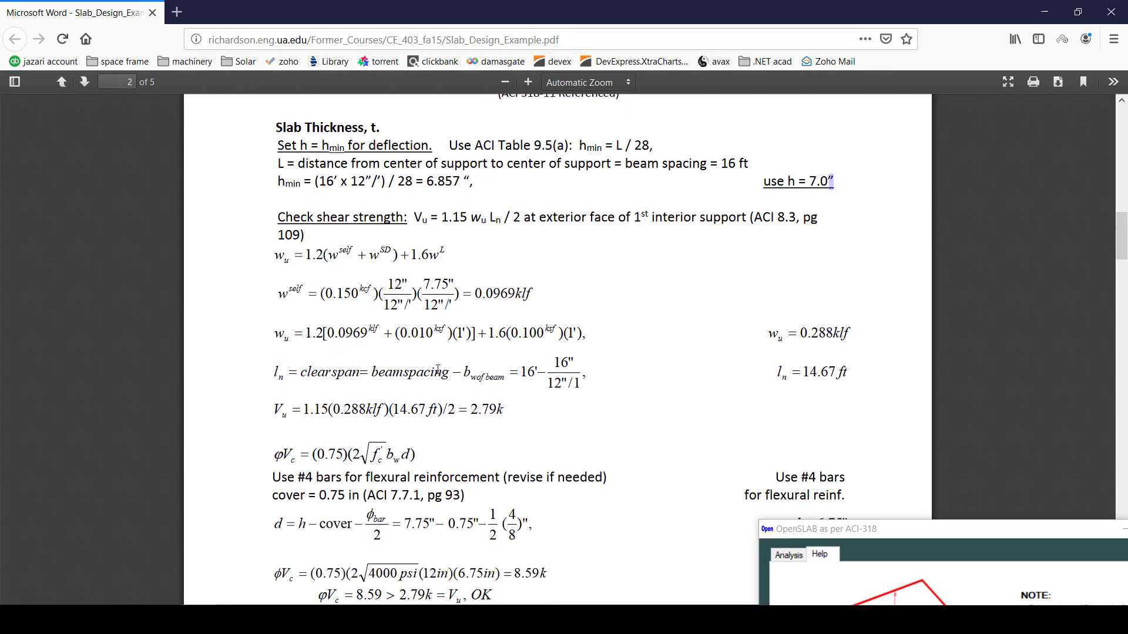
drag(271, 333, 361, 329)
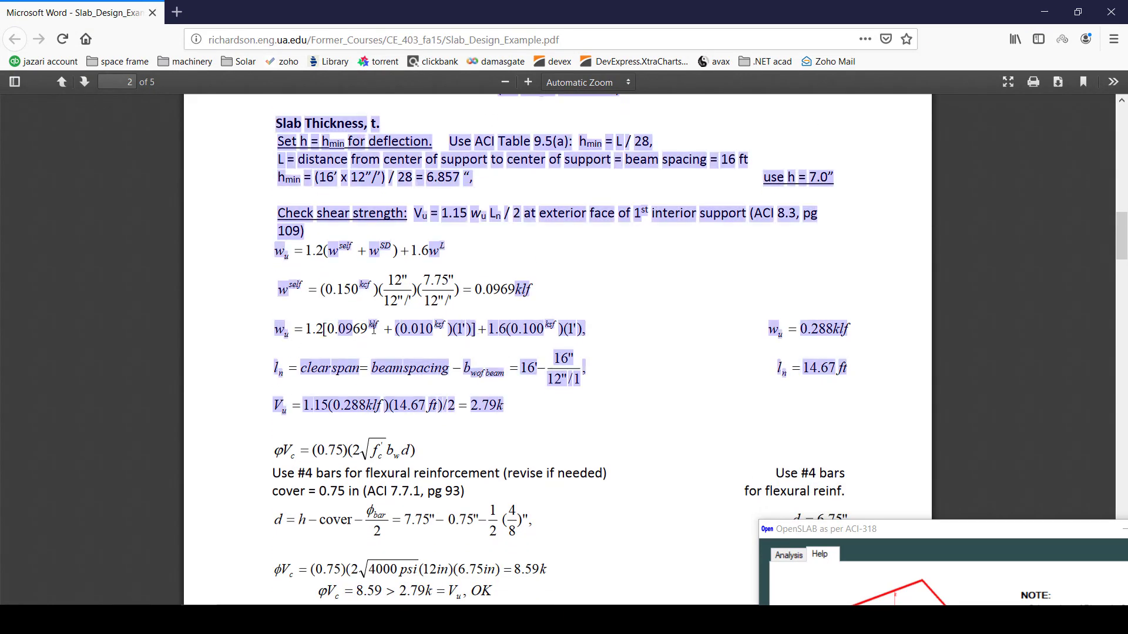
click(368, 329)
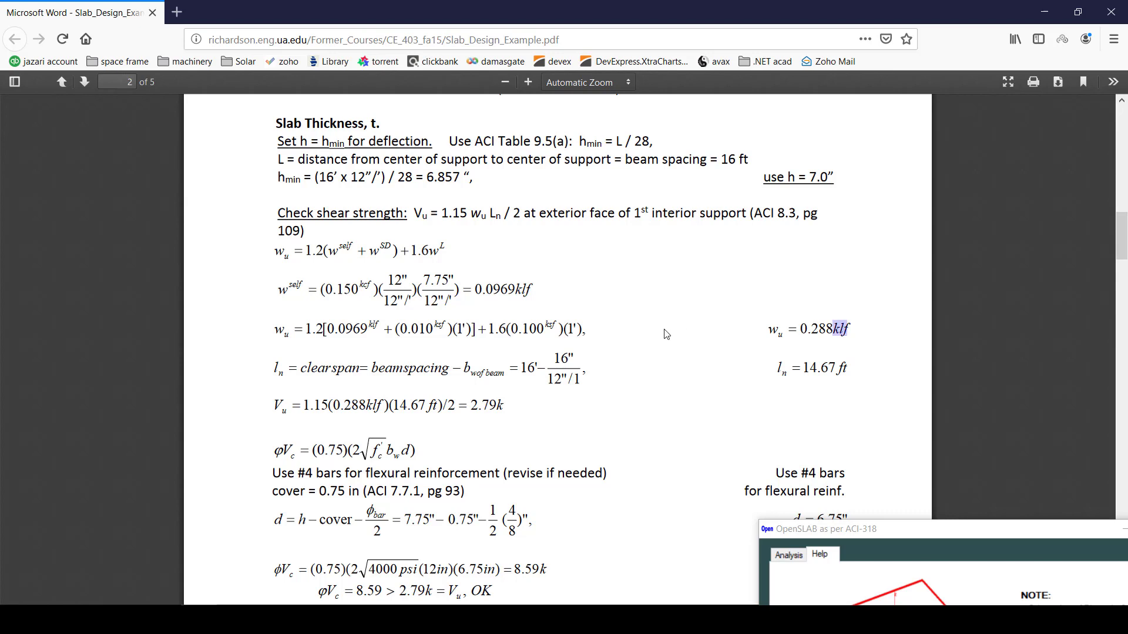
scroll(667, 335, up, 2)
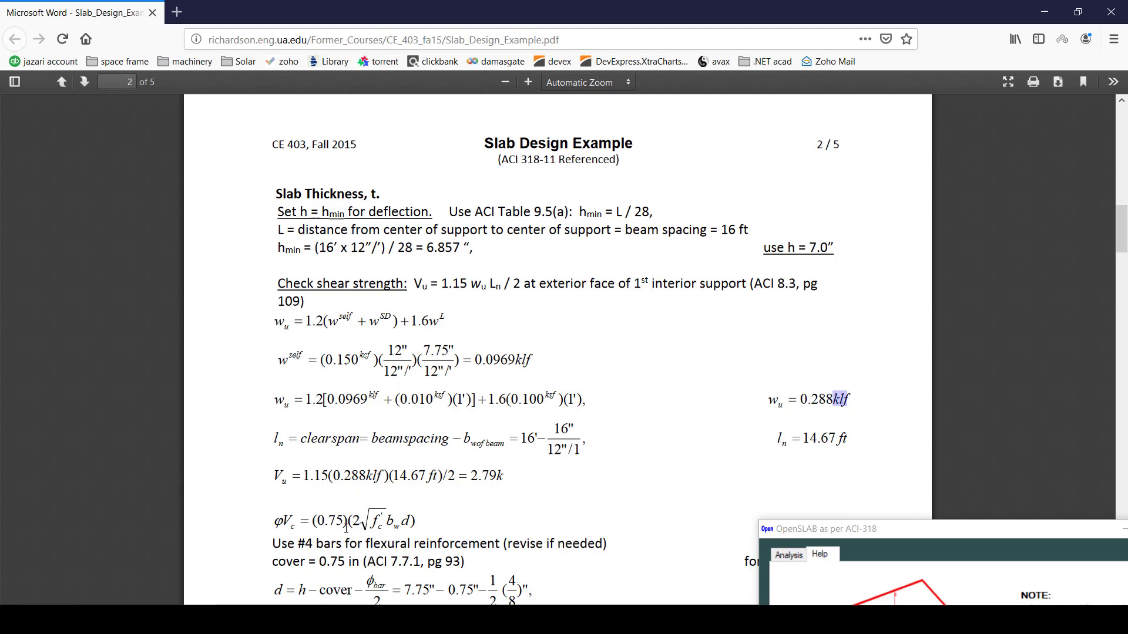
scroll(304, 522, down, 3)
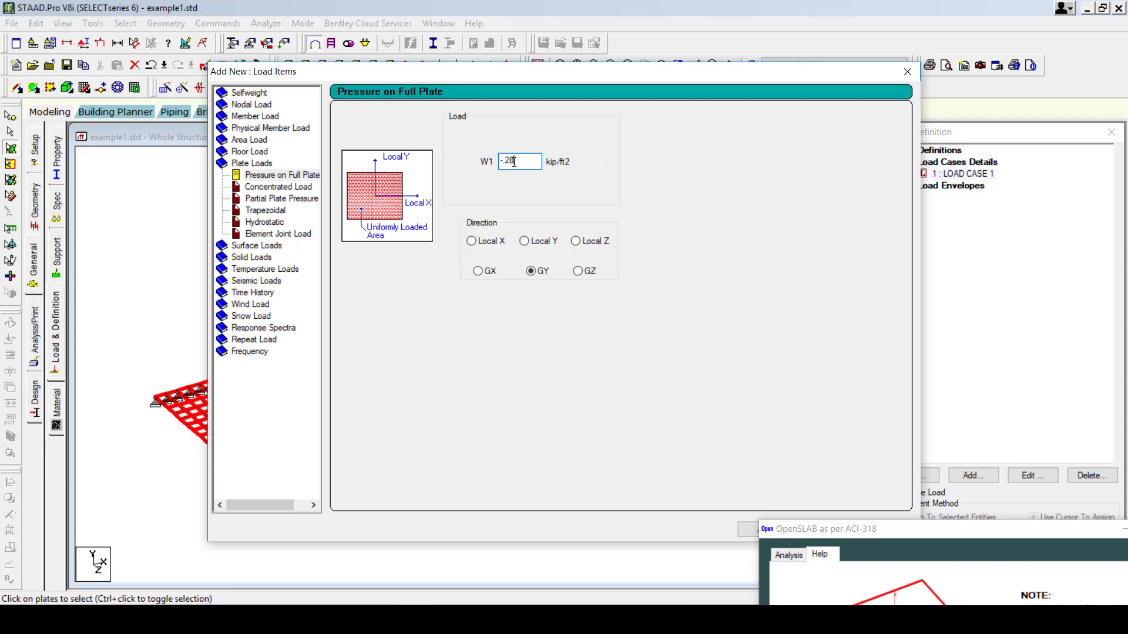
Add a -0.288 kip/ft2 GY pressure to LOAD CASE 1 and assign it to plates 2 to 769.
drag(680, 74, 659, 59)
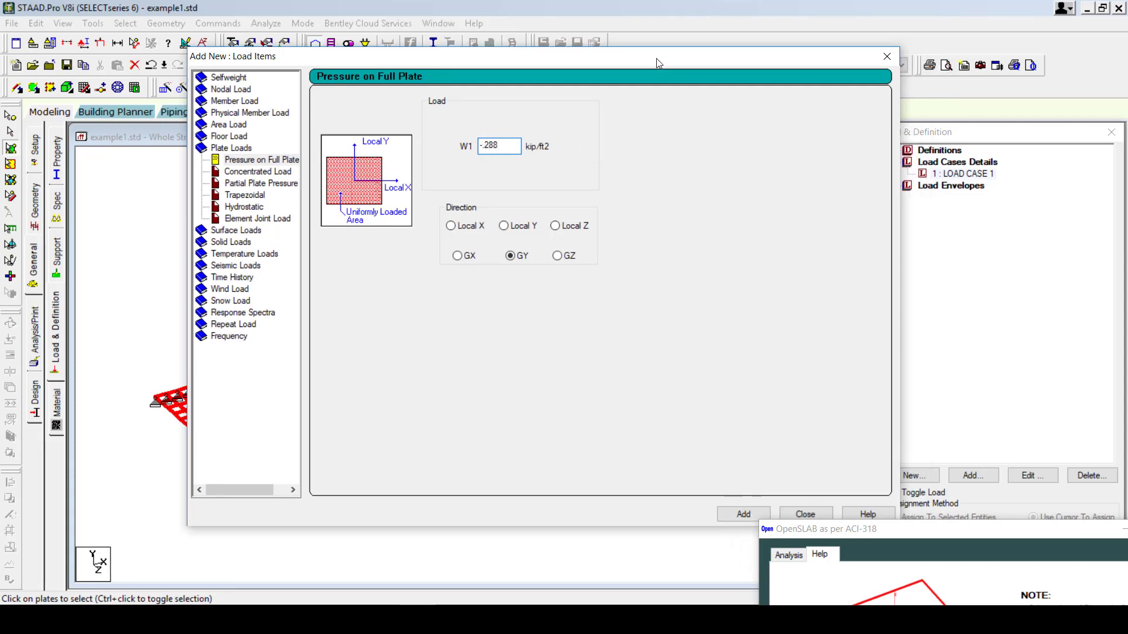
click(738, 510)
click(799, 509)
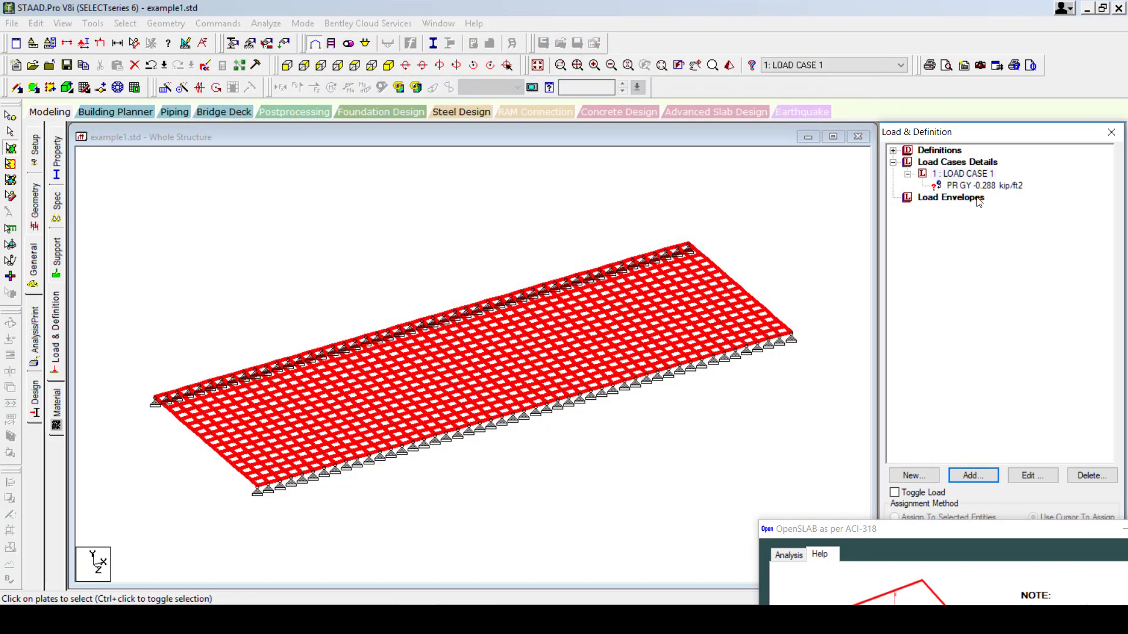
click(980, 186)
click(934, 517)
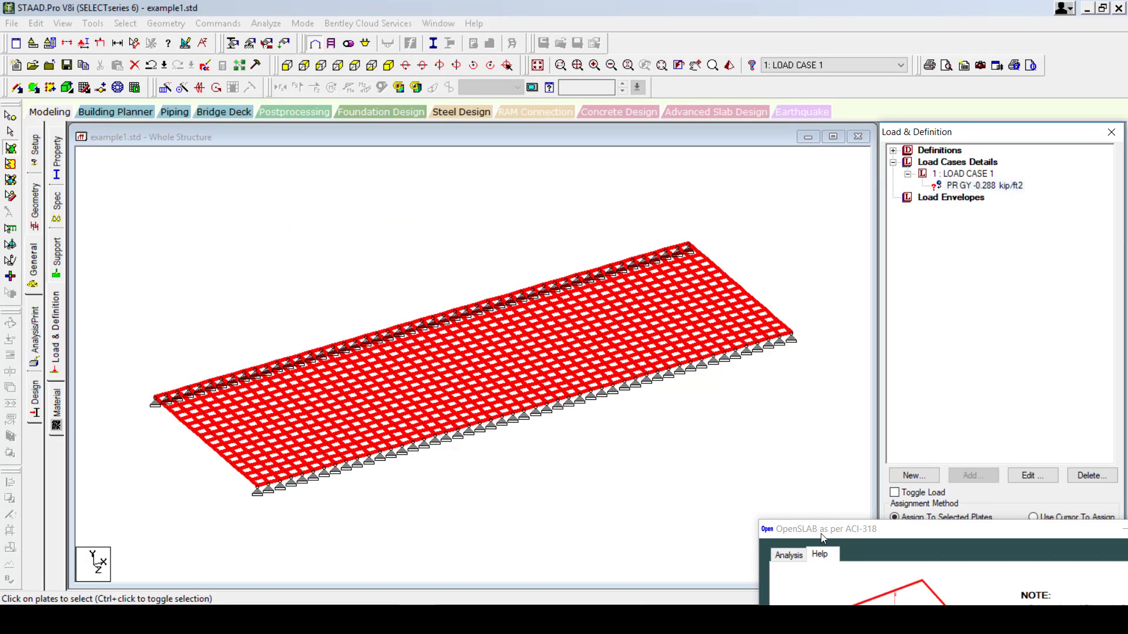
drag(823, 538, 371, 545)
click(994, 573)
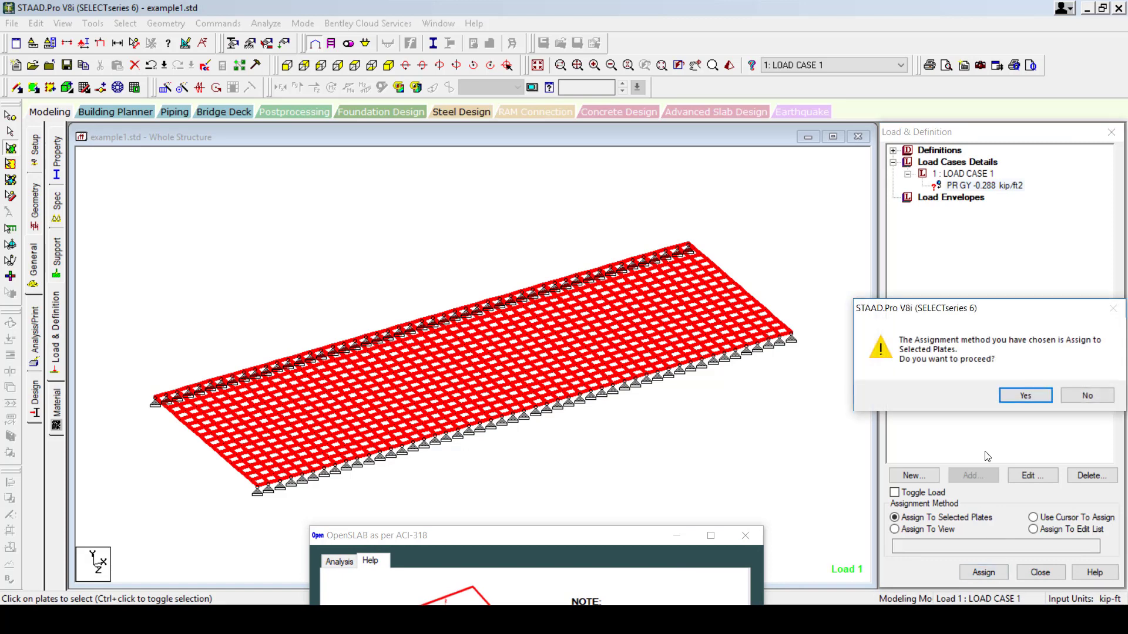
click(1025, 395)
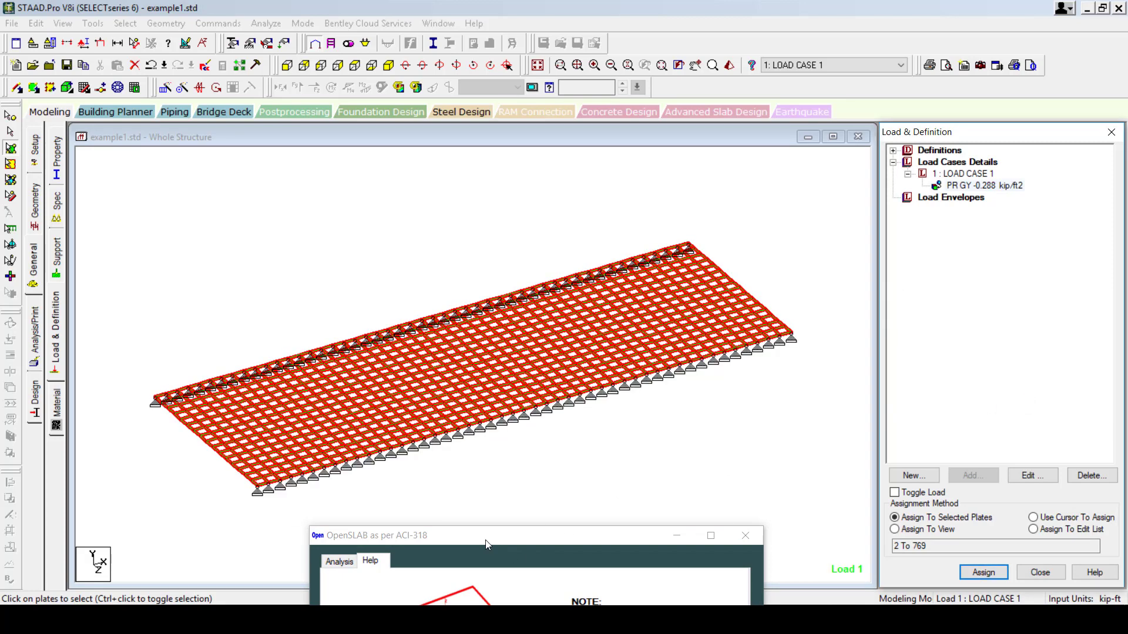
drag(485, 545, 833, 252)
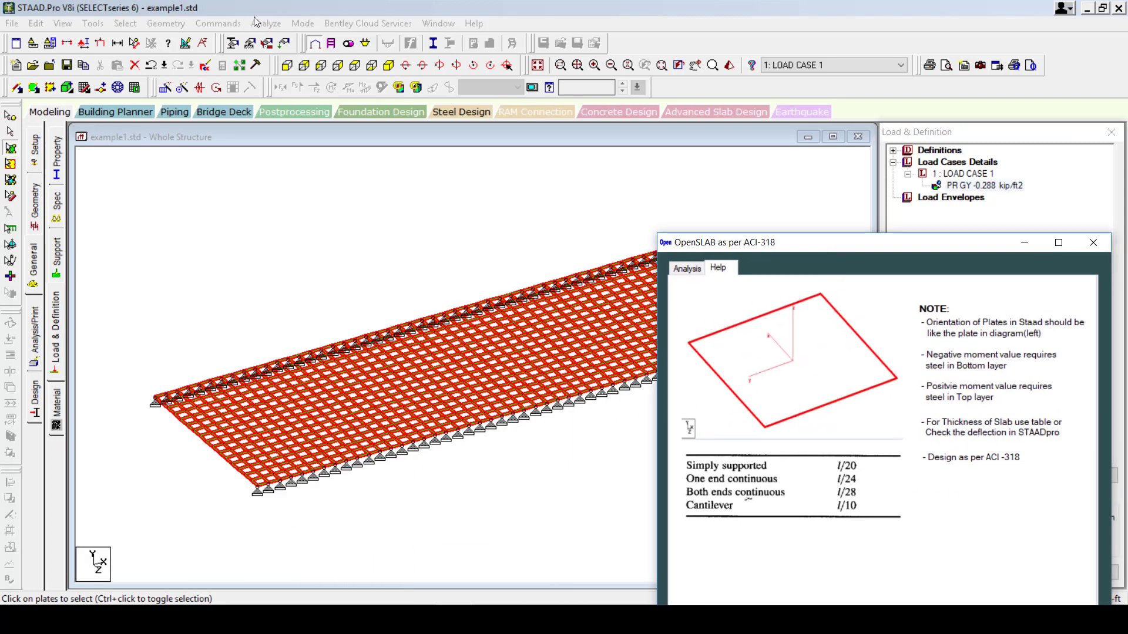
Add a PERFORM ANALYSIS command, save the model, and run the analysis.
click(34, 332)
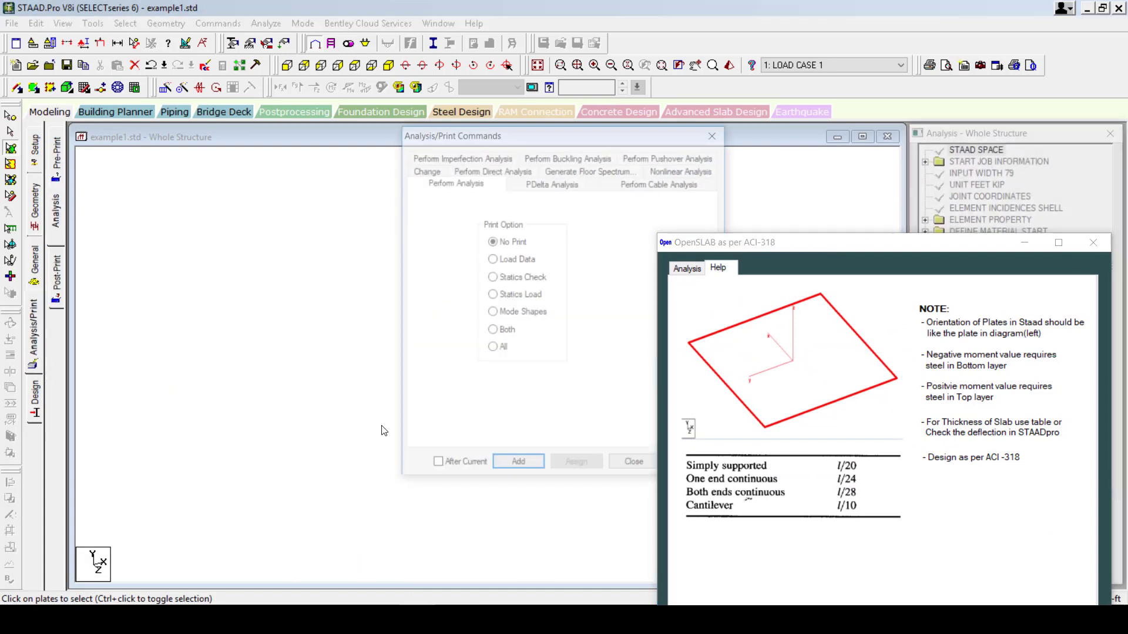
click(507, 469)
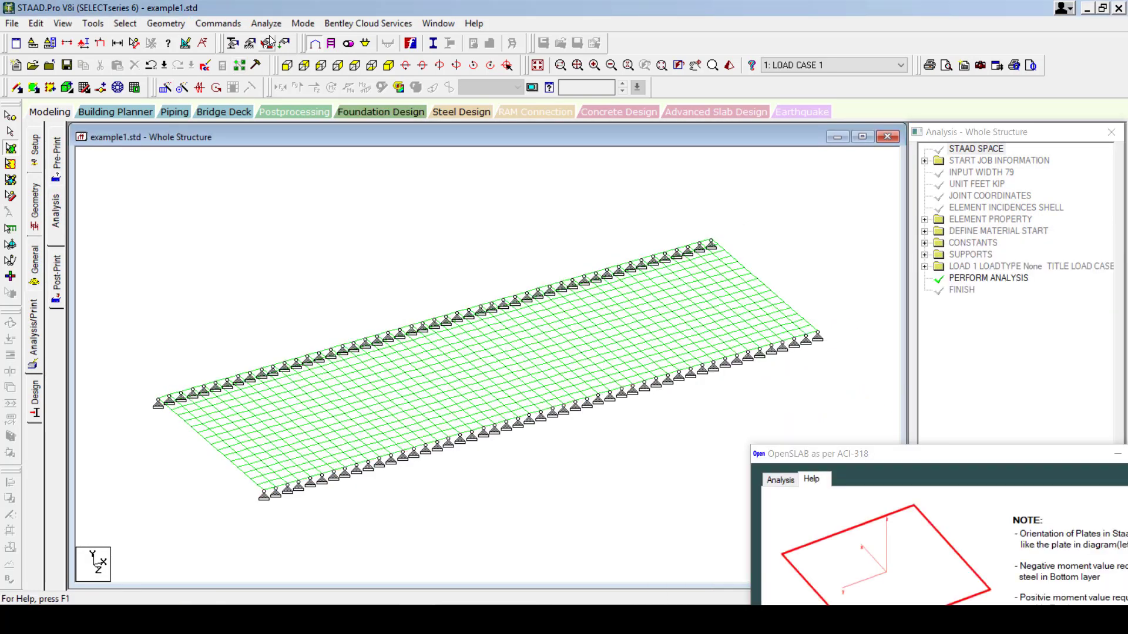
click(267, 23)
click(282, 37)
click(473, 327)
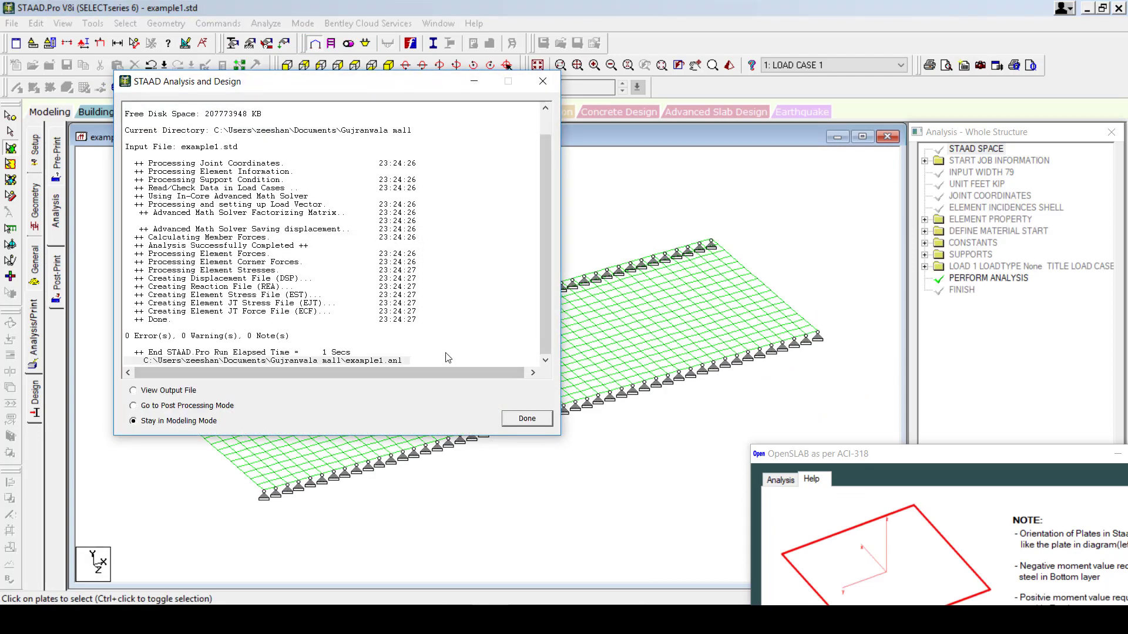
click(527, 418)
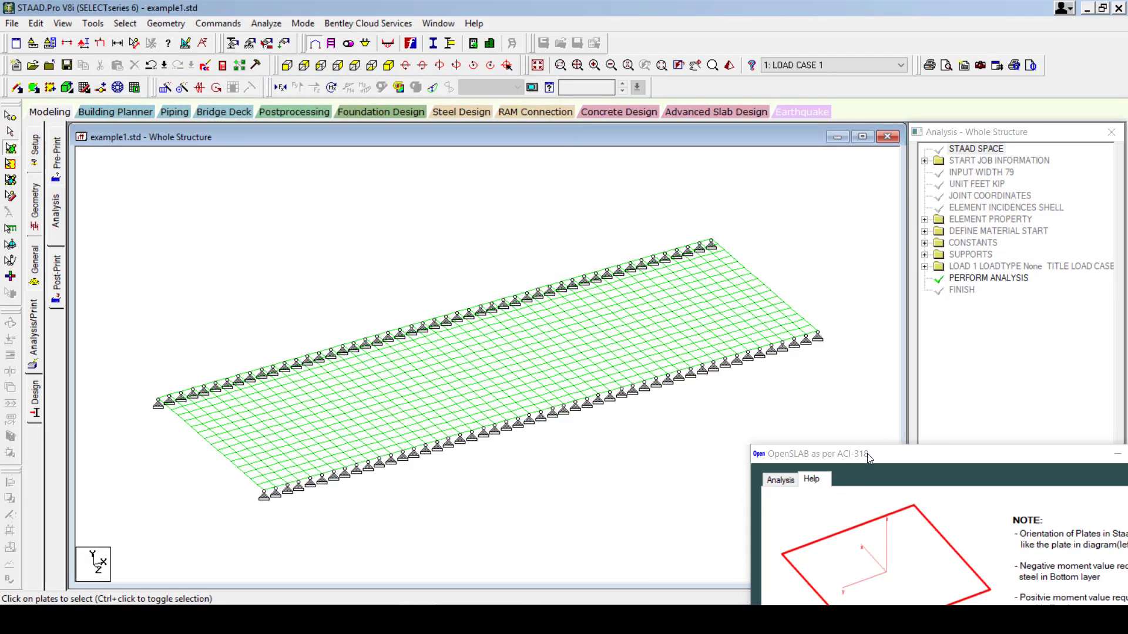
Reposition the OpenSLAB window and switch STAAD to the analysis results.
drag(810, 455, 693, 285)
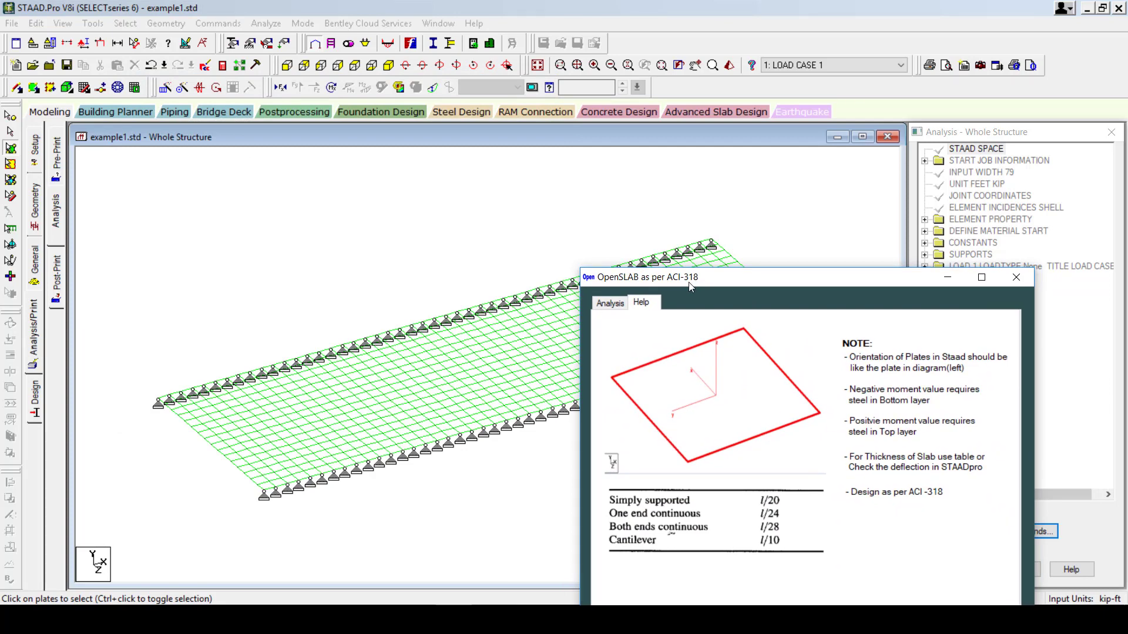
drag(691, 286, 821, 308)
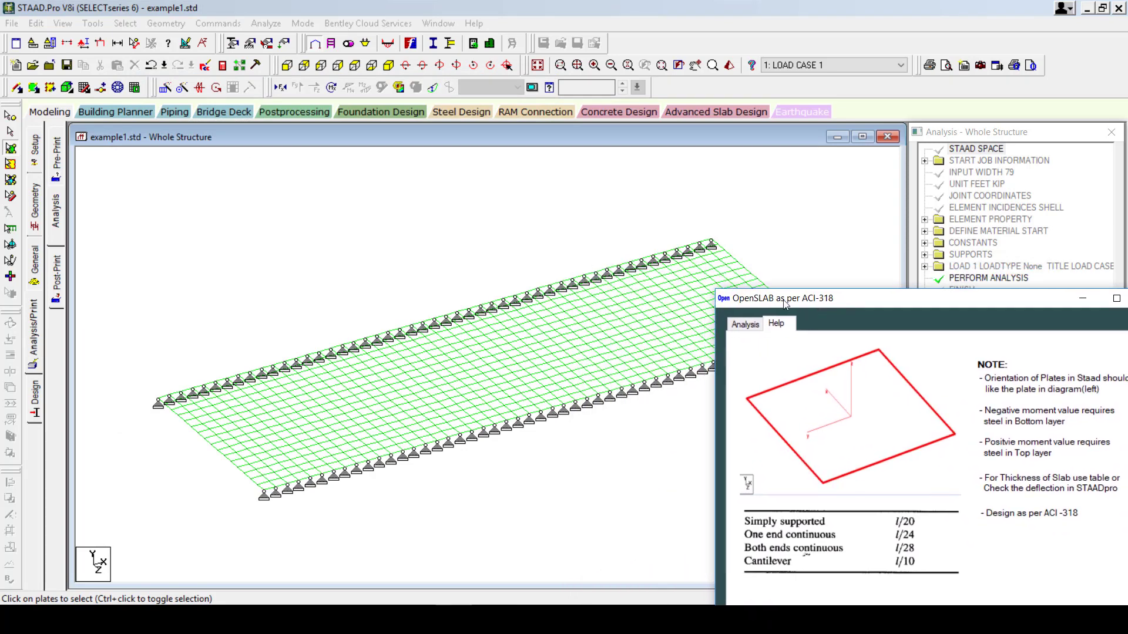
click(378, 141)
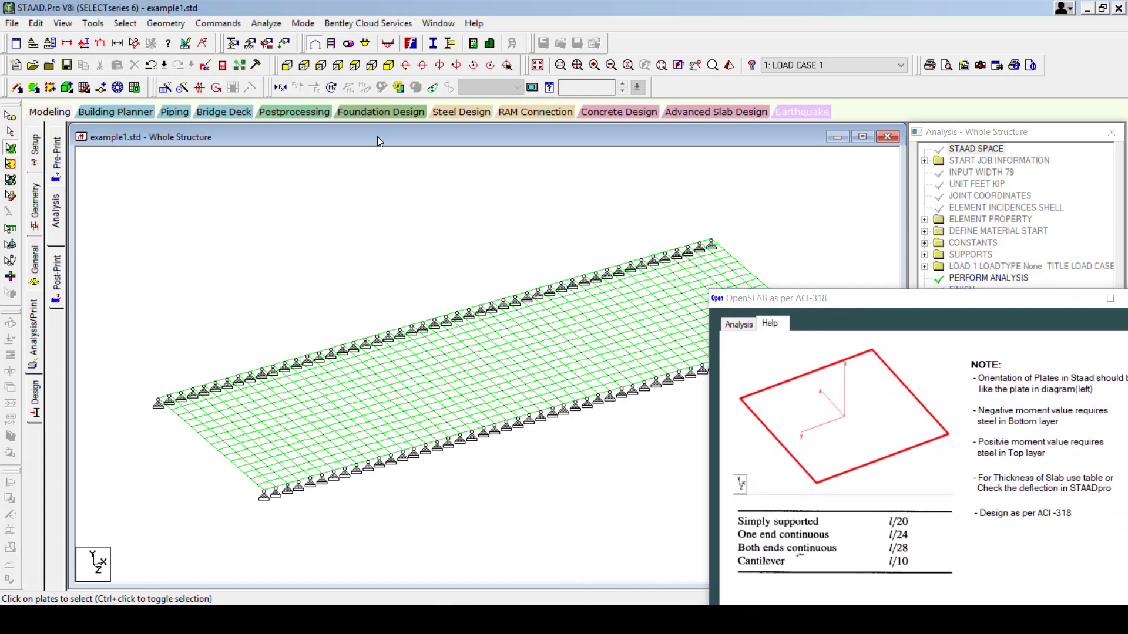
click(271, 116)
Show an MX (local) plate stress contour for load case 1 in top view.
click(586, 422)
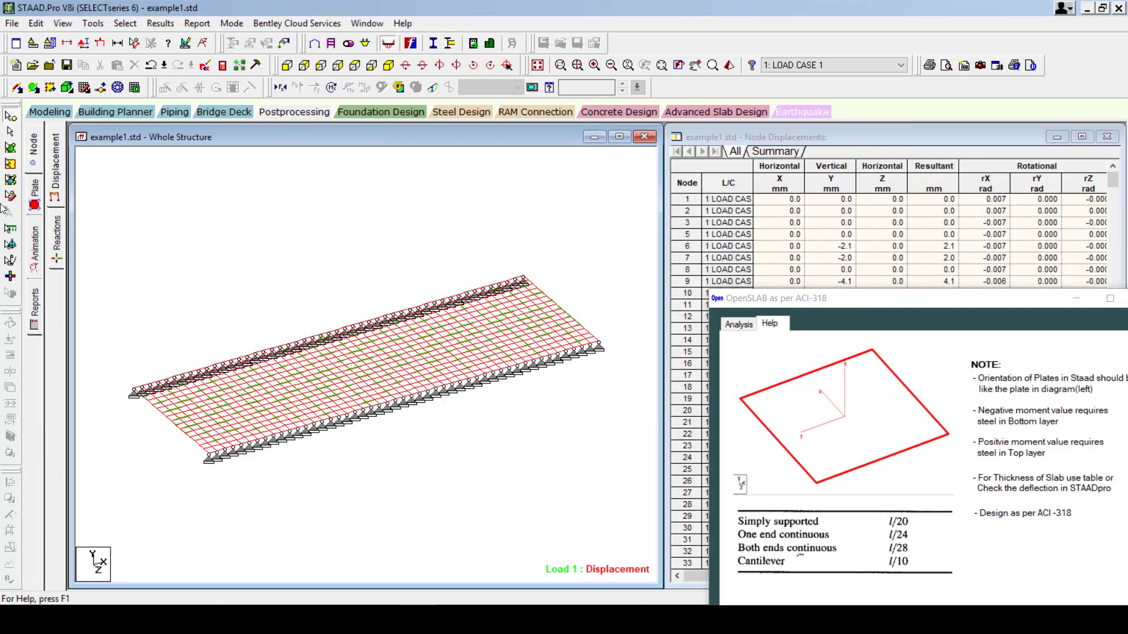
click(35, 193)
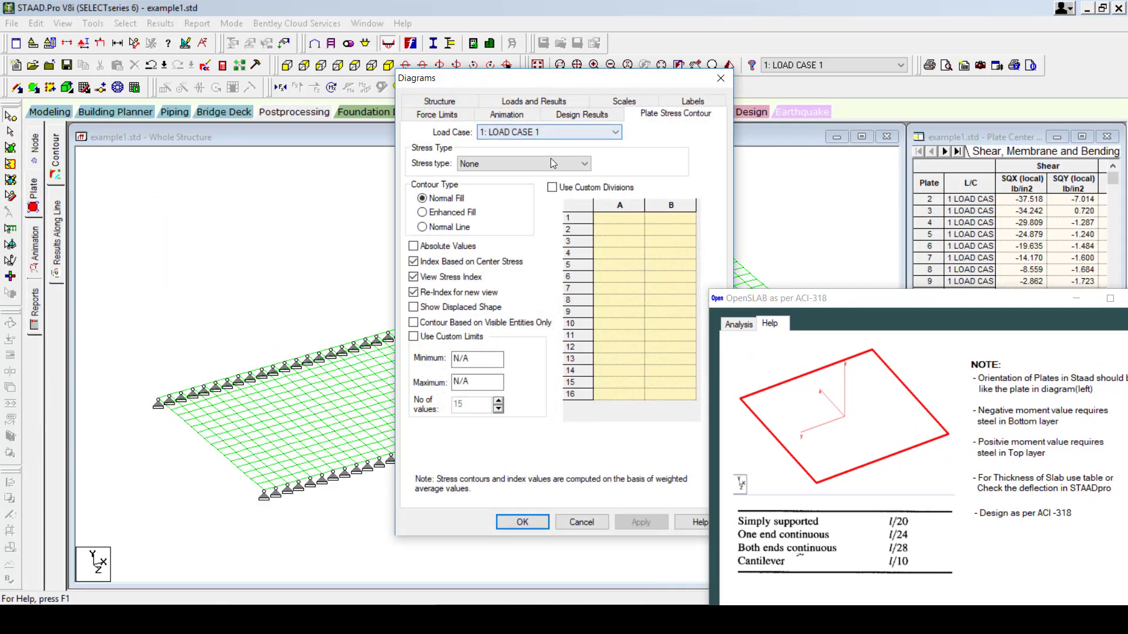
click(513, 164)
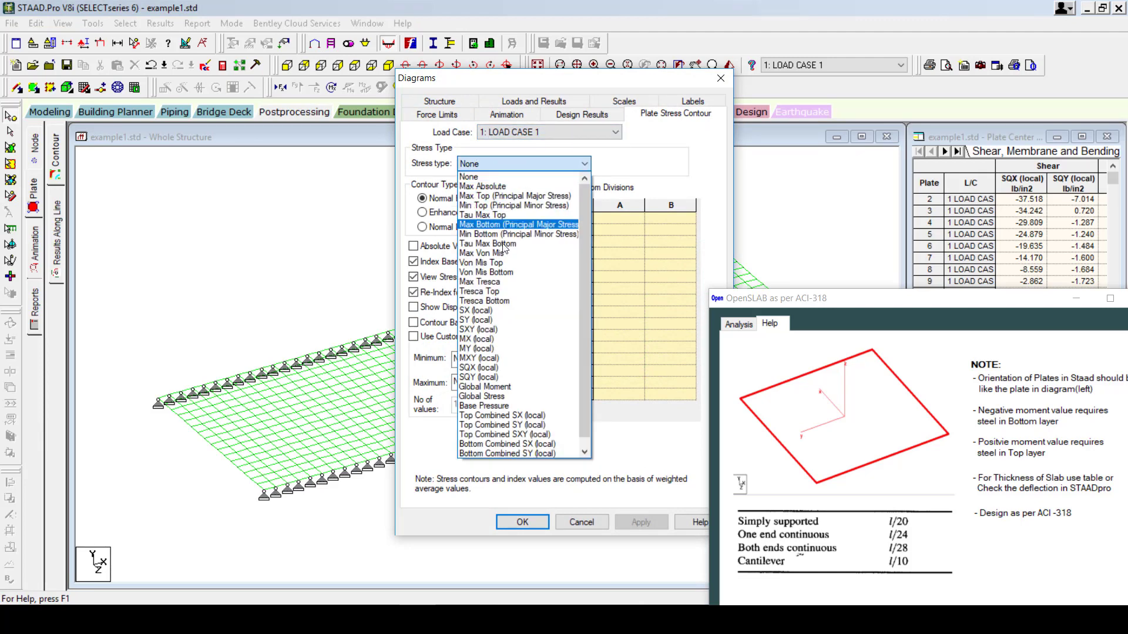
click(487, 339)
click(630, 522)
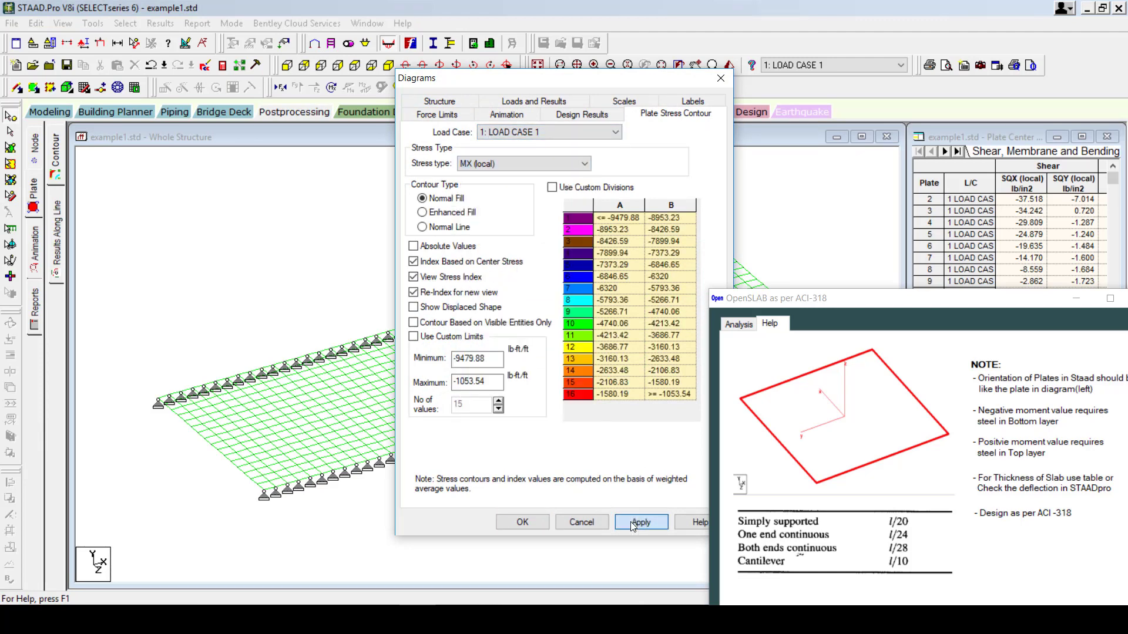
click(522, 522)
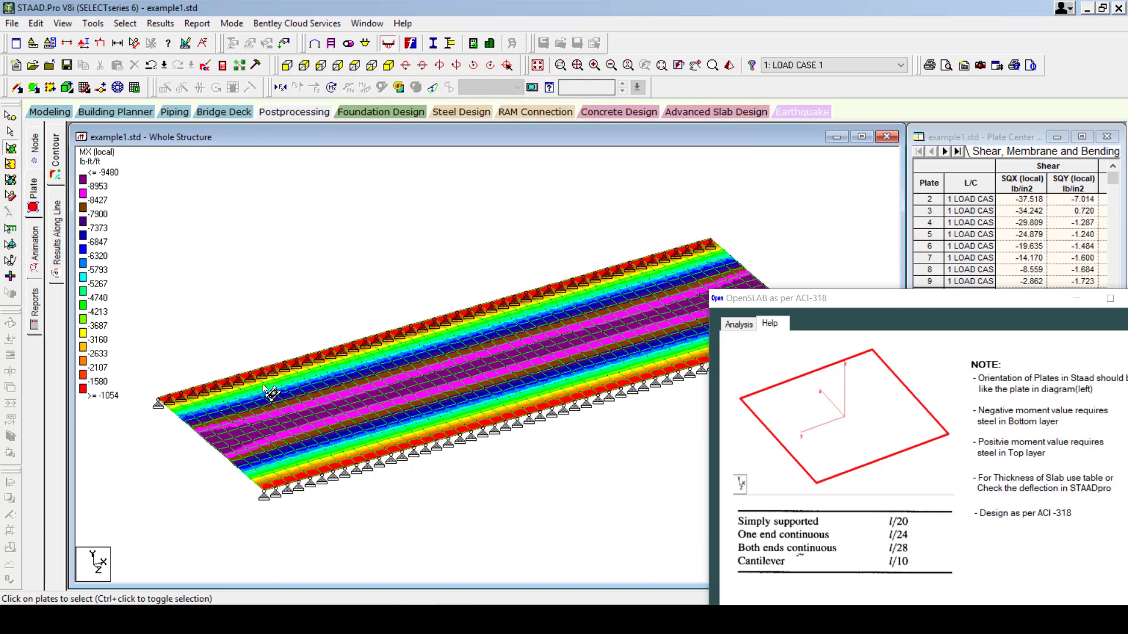
click(357, 67)
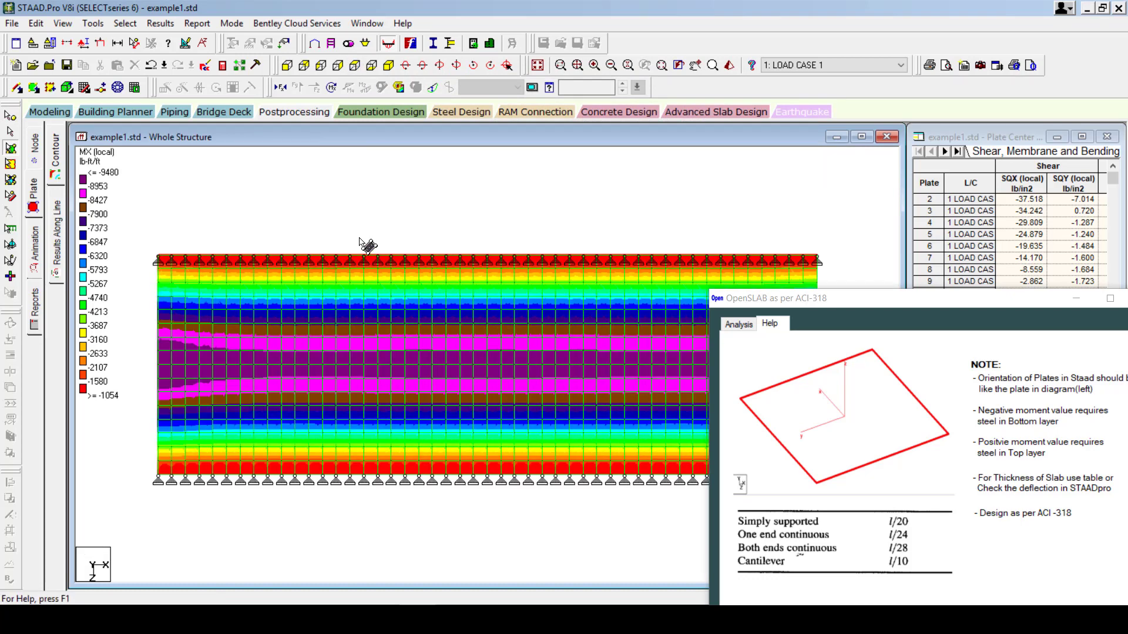
scroll(478, 363, down, 3)
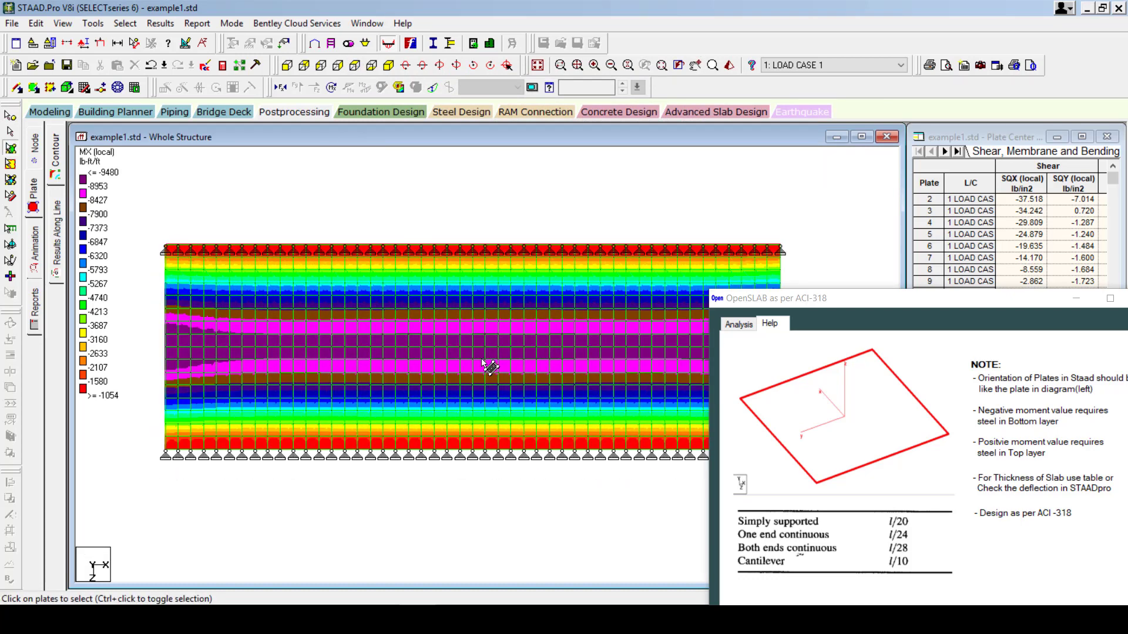
Open OpenSLAB's analysis form and pick plates in the bottom, middle and top rows.
drag(894, 298, 768, 182)
drag(681, 125, 820, 177)
click(485, 118)
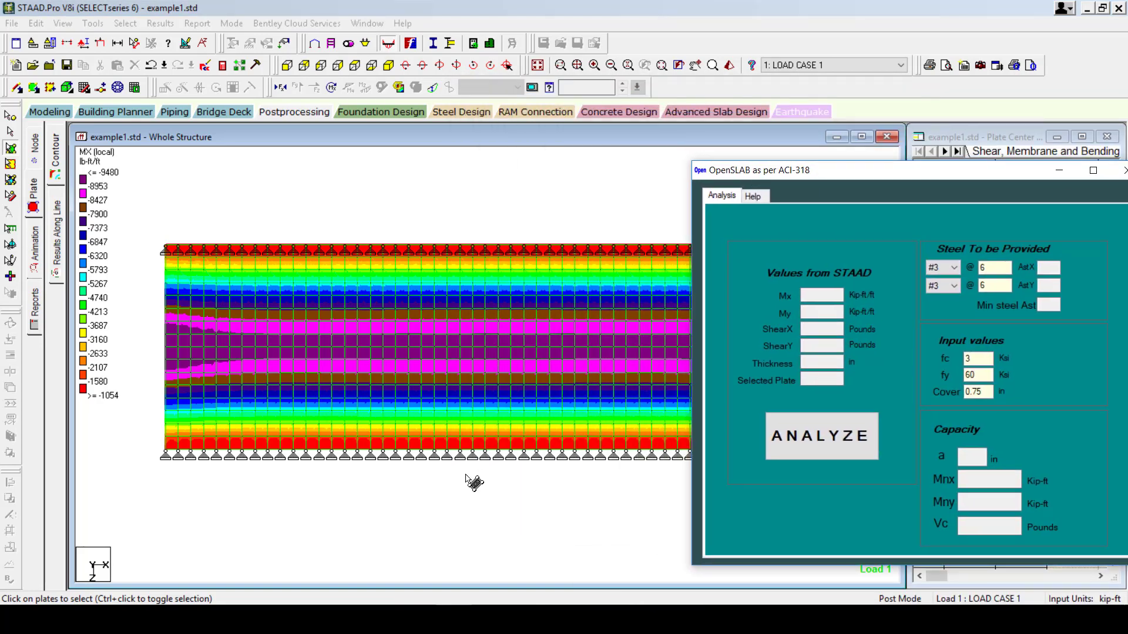
click(429, 445)
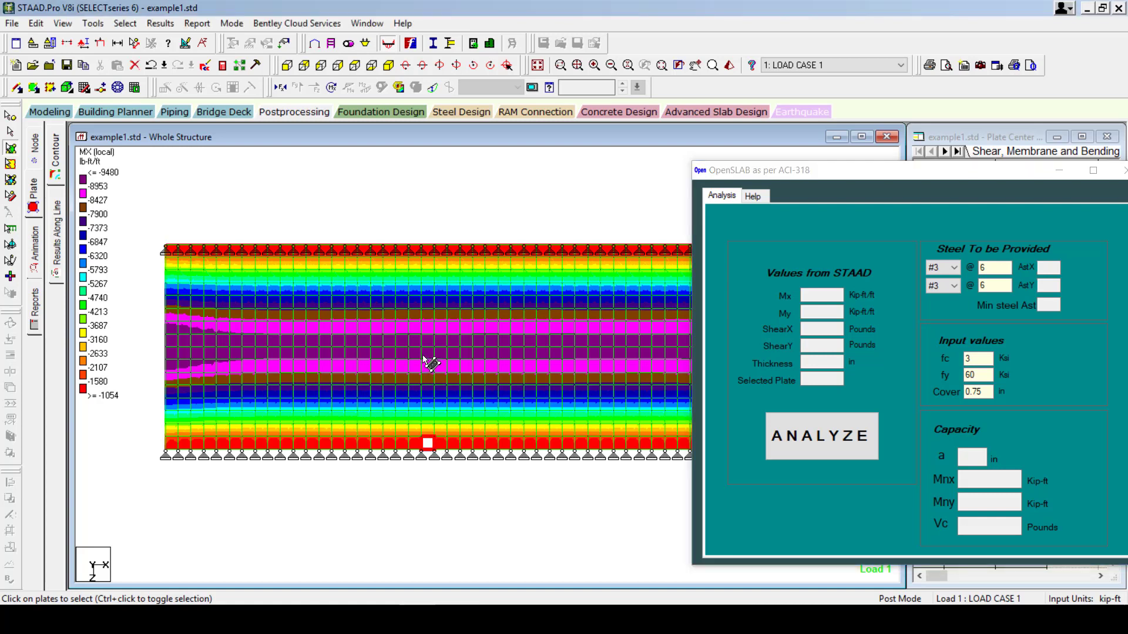
click(427, 352)
click(427, 251)
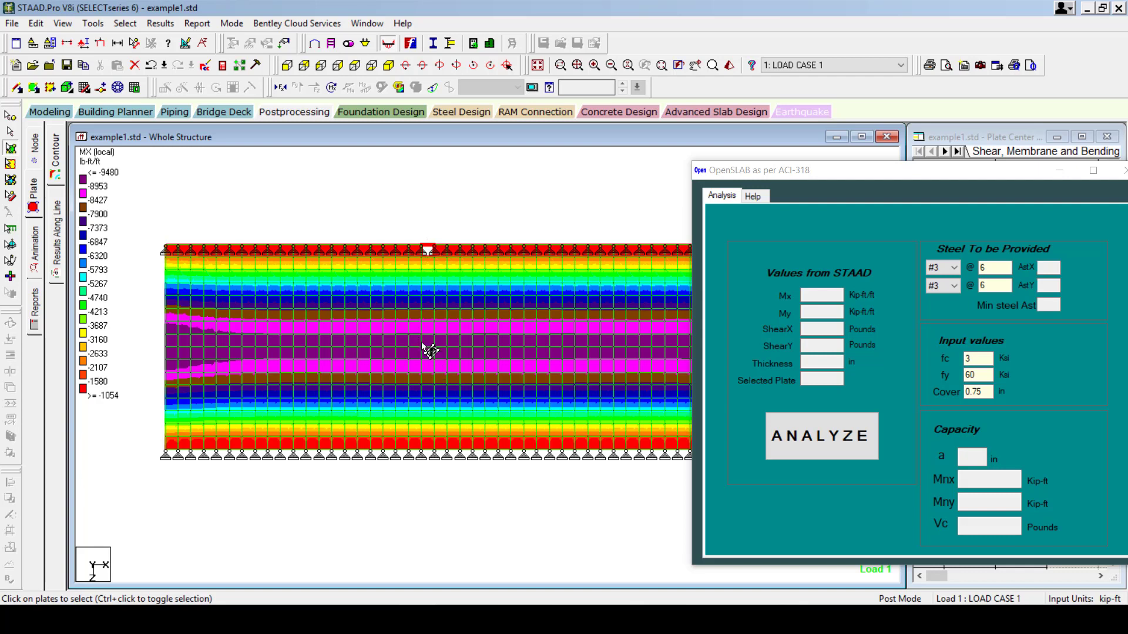
Check middle-strip plate capacity in OpenSLAB, then view its plate-orientation help notes.
click(427, 343)
click(428, 352)
click(453, 341)
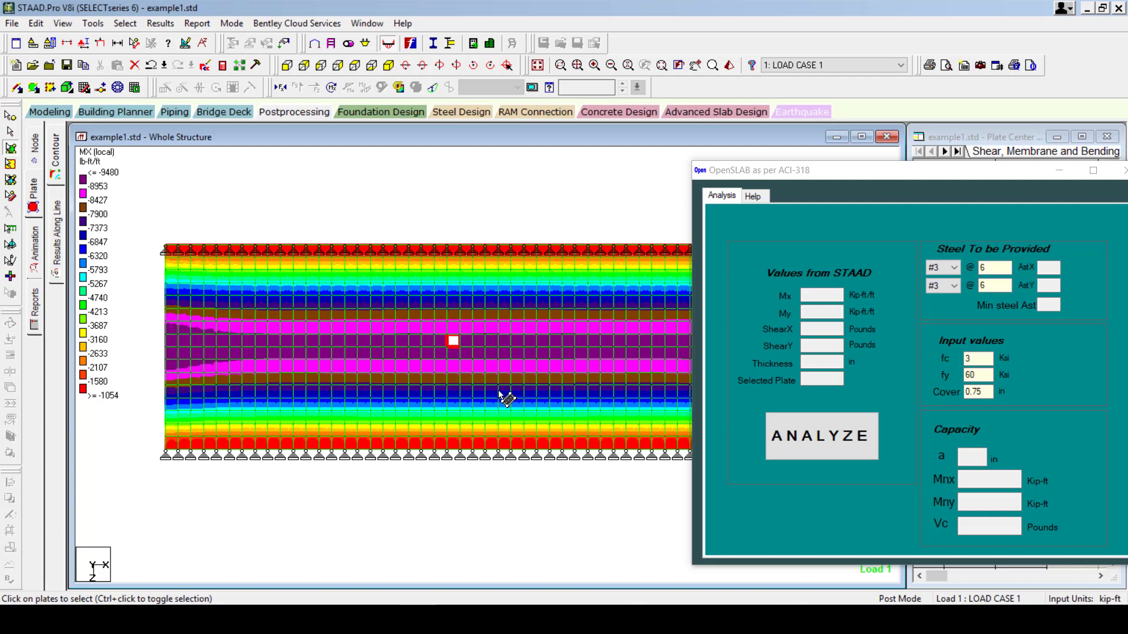
click(811, 448)
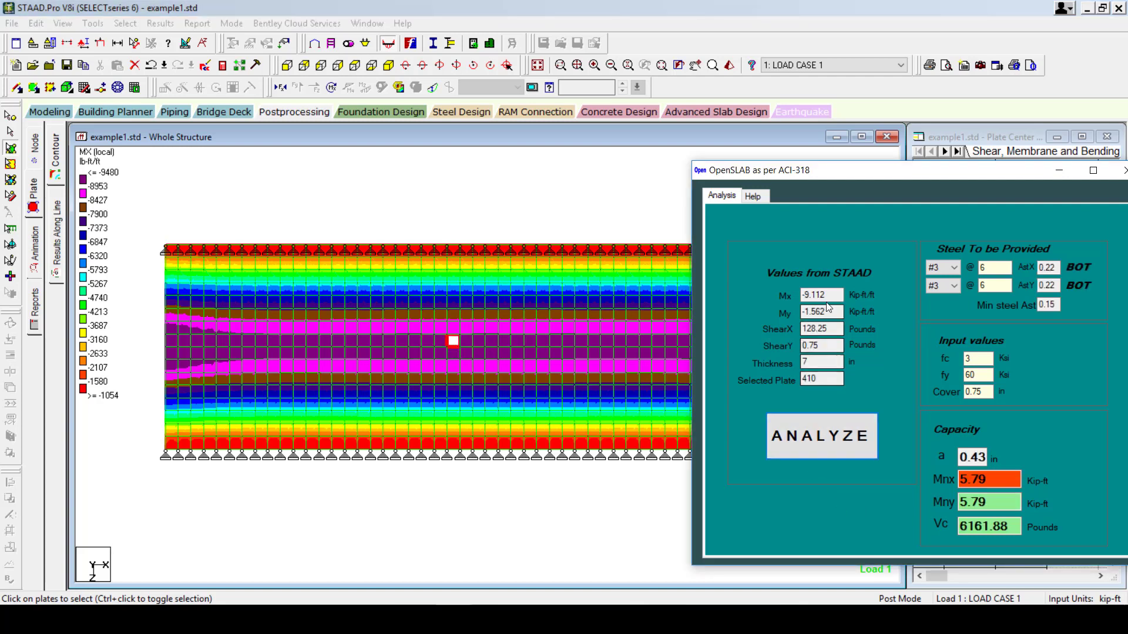
drag(968, 180, 864, 183)
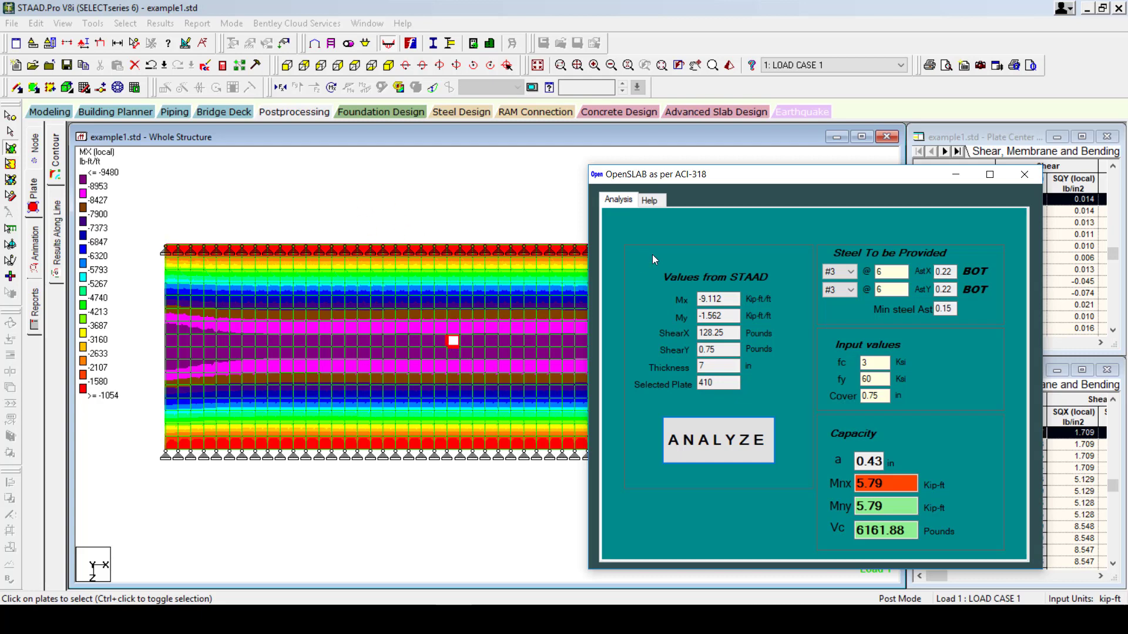
click(659, 205)
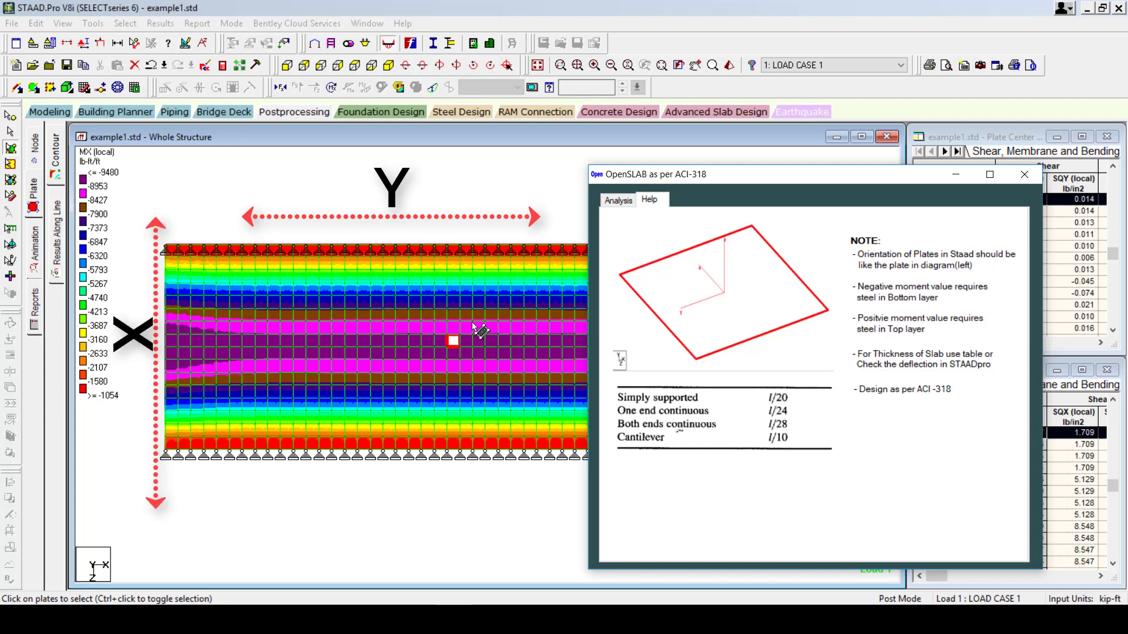
Compare OpenSLAB's Help and Analysis tabs, highlighting plate 410's Mx of -9.112.
click(619, 201)
double_click(733, 299)
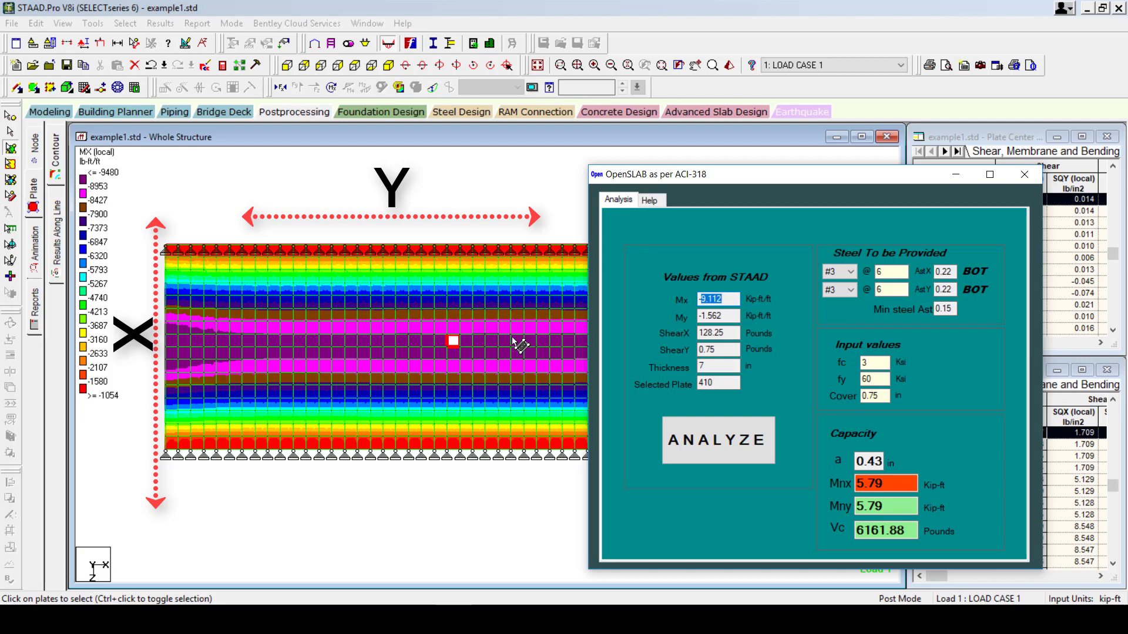
click(649, 201)
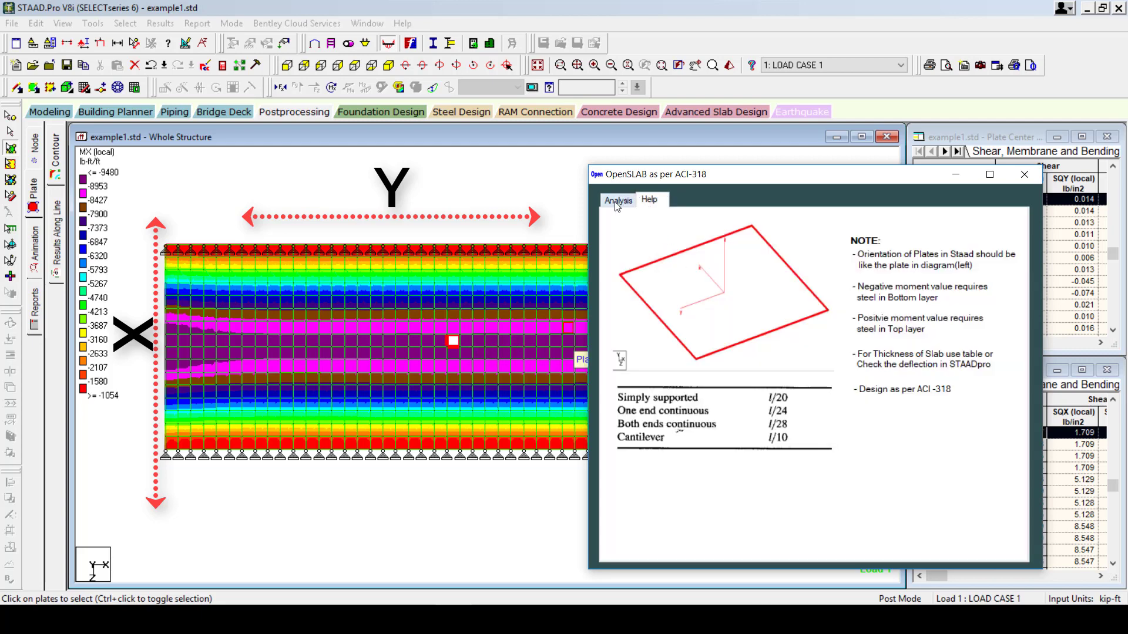
click(617, 202)
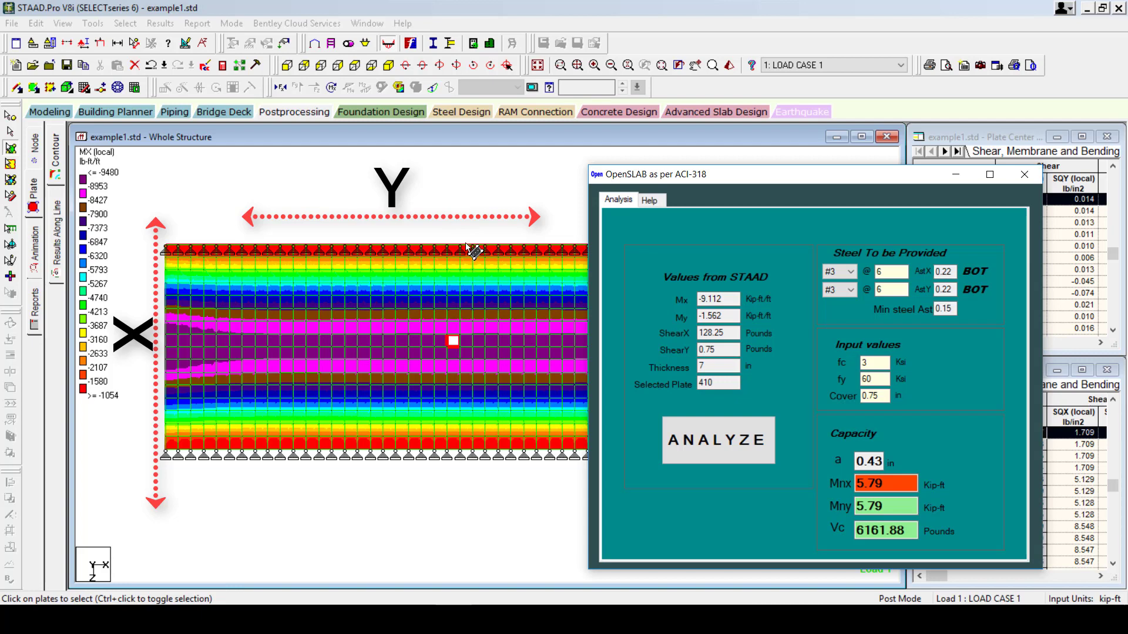
double_click(726, 299)
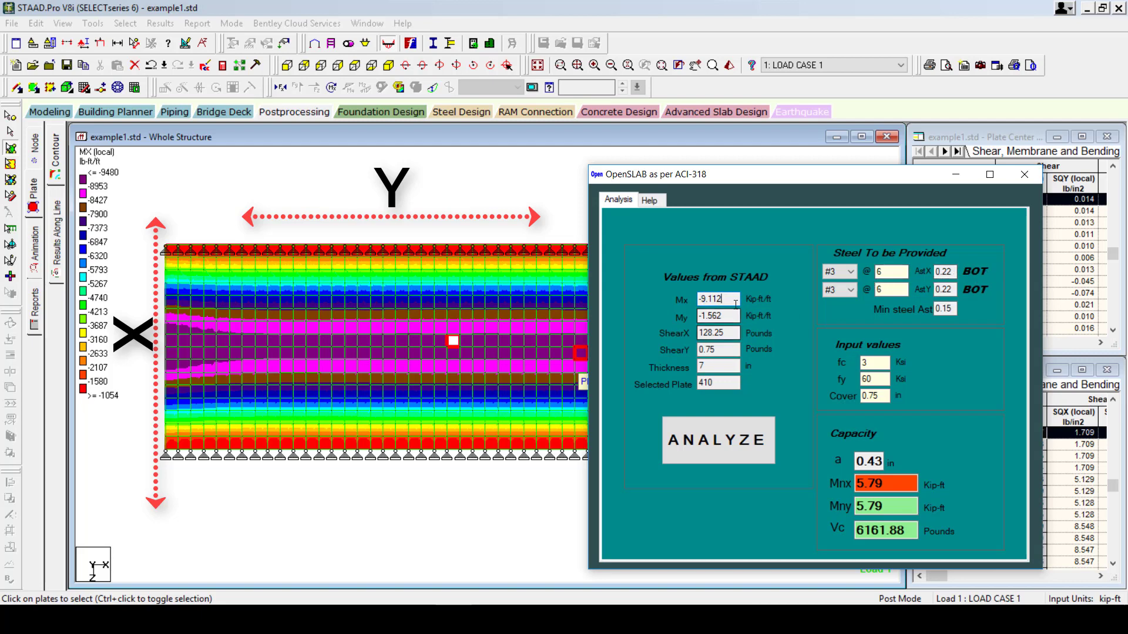
double_click(707, 300)
click(650, 201)
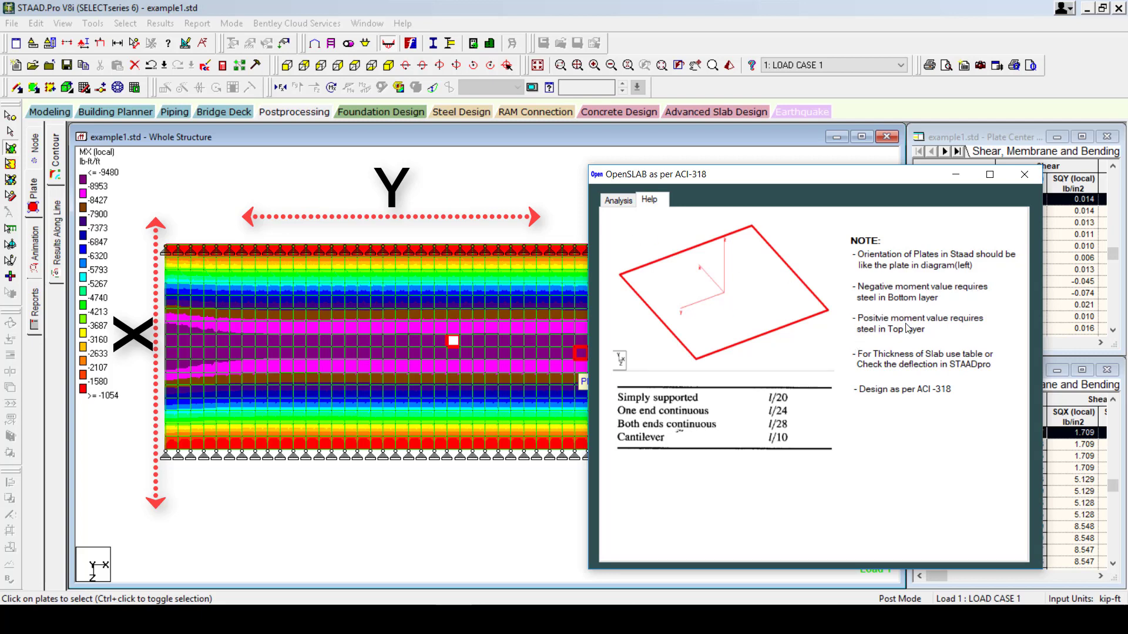
click(621, 202)
drag(728, 298, 666, 300)
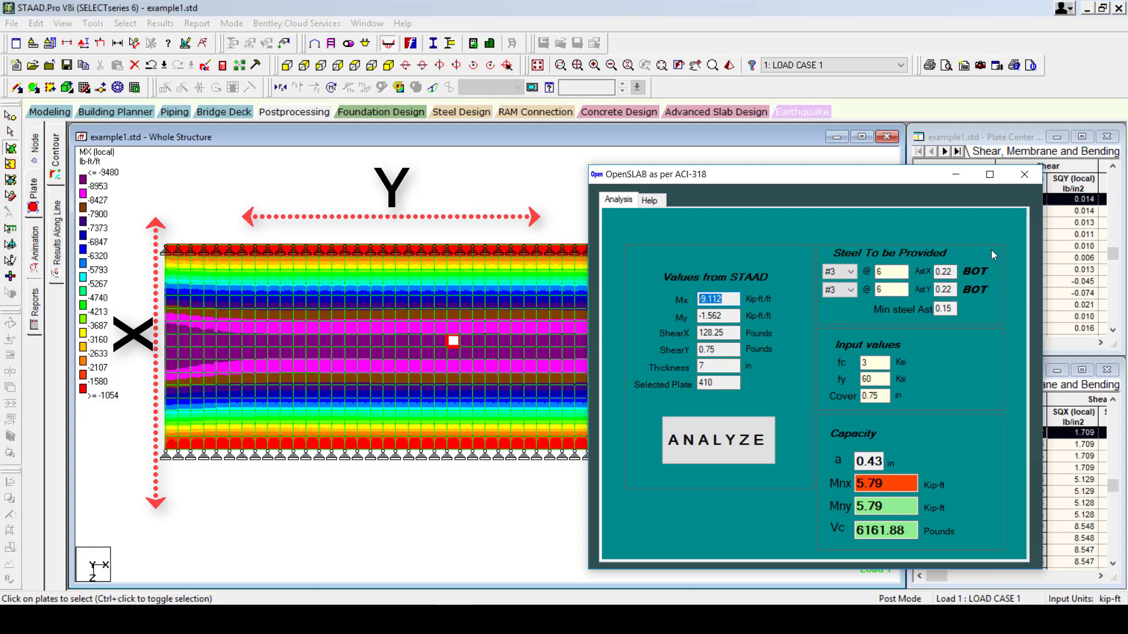
Switch X-direction bars from #3 to #4 at 6, raising Mnx from 5.79 to 10.09 above Mx -9.112.
double_click(900, 490)
click(900, 491)
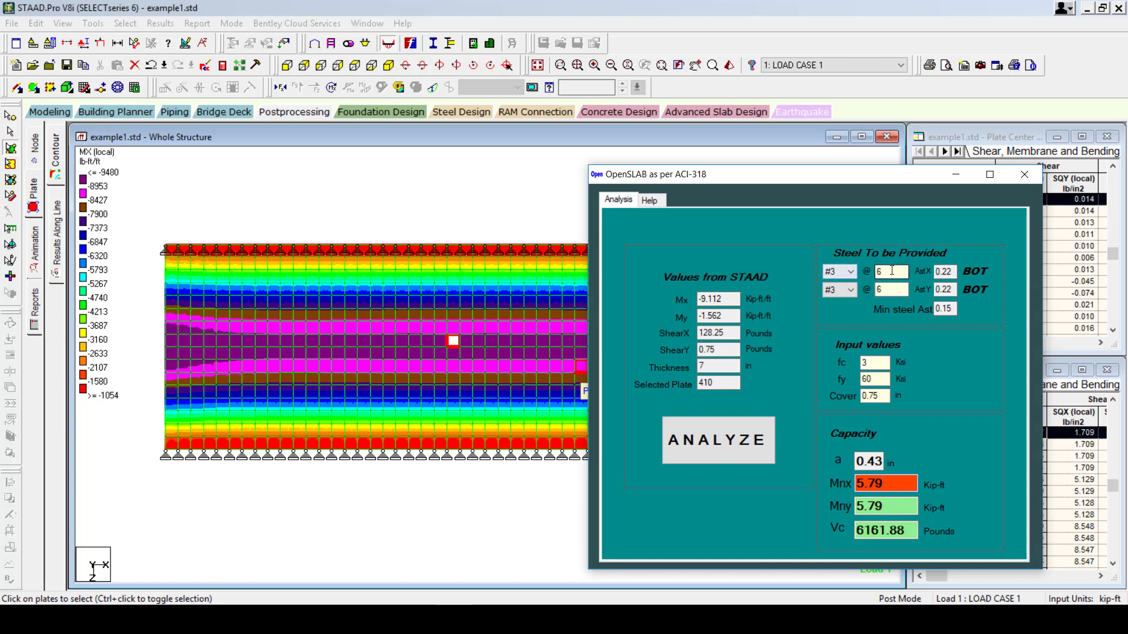
double_click(891, 271)
click(849, 272)
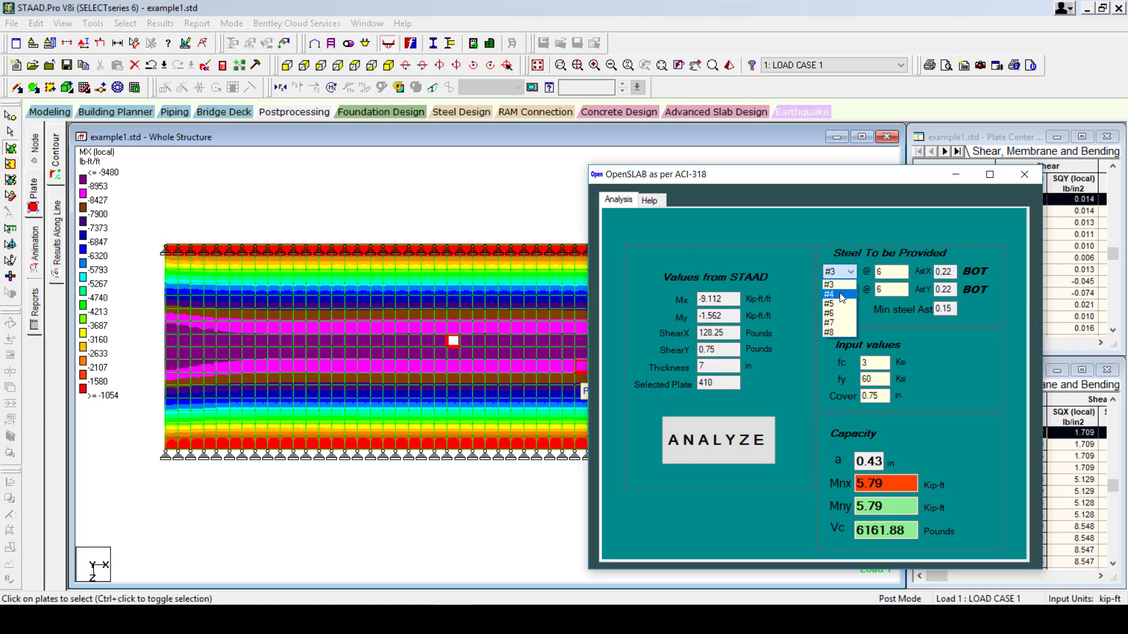
click(843, 295)
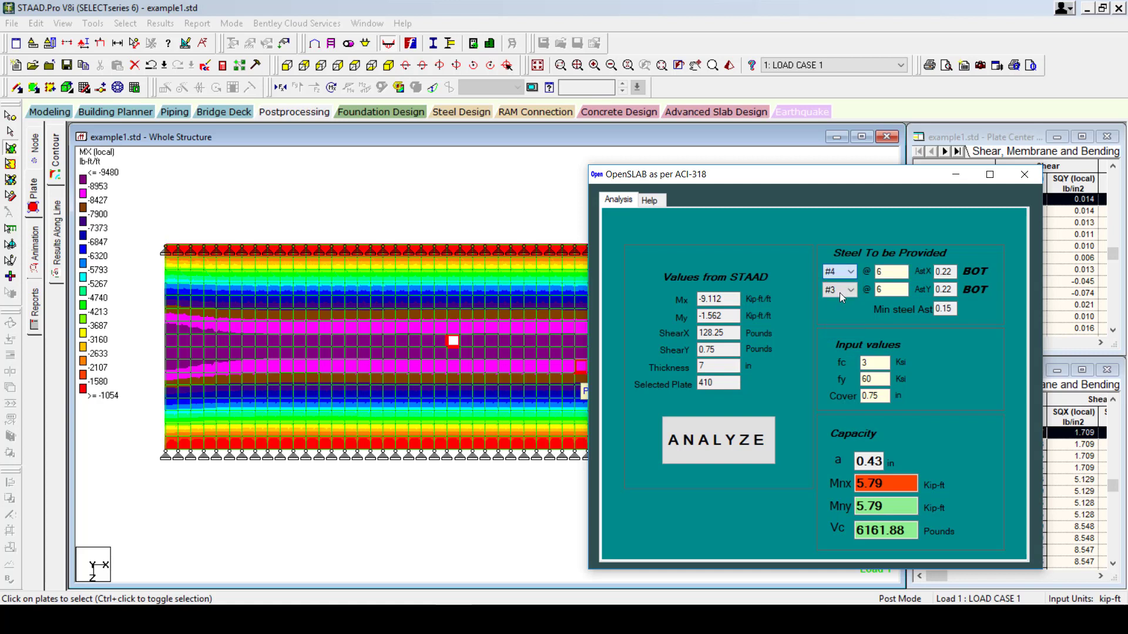
click(744, 439)
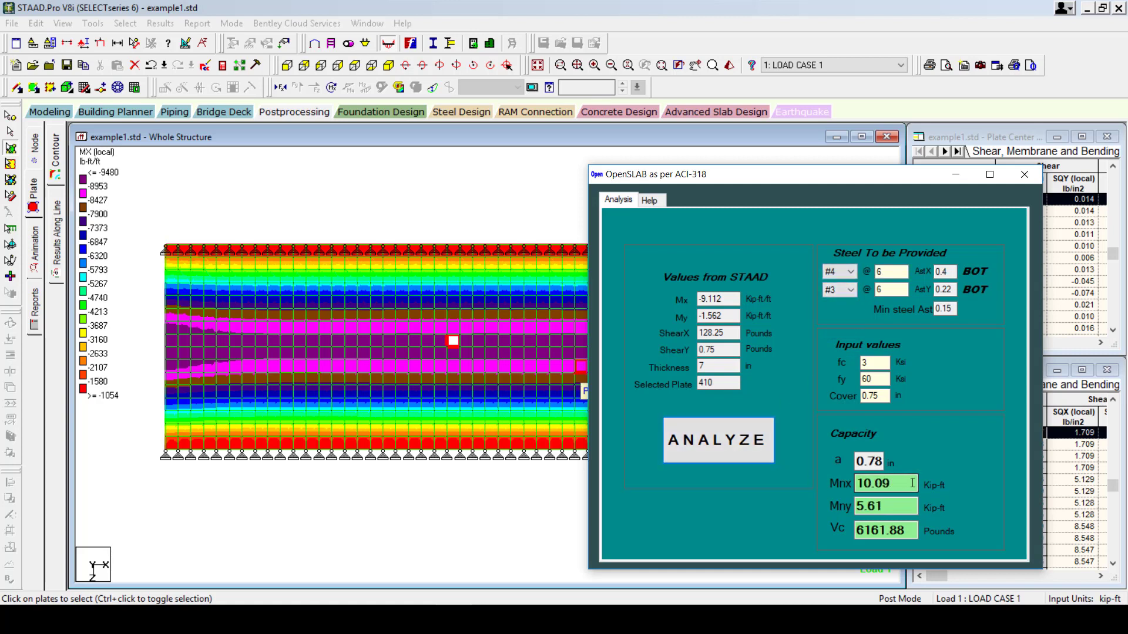
click(728, 301)
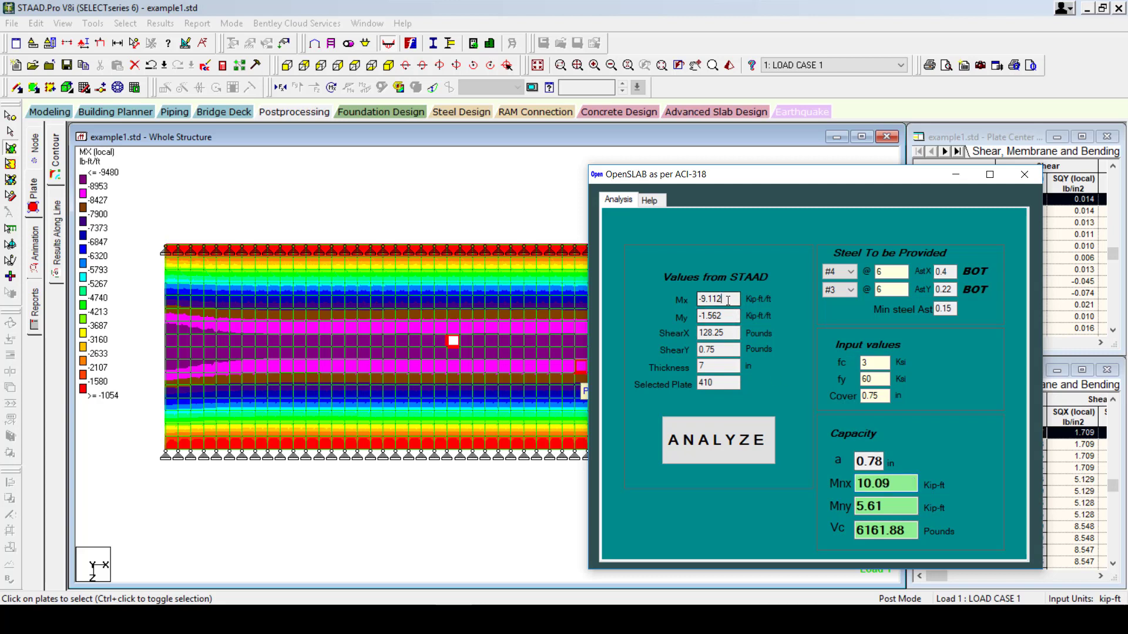
double_click(729, 301)
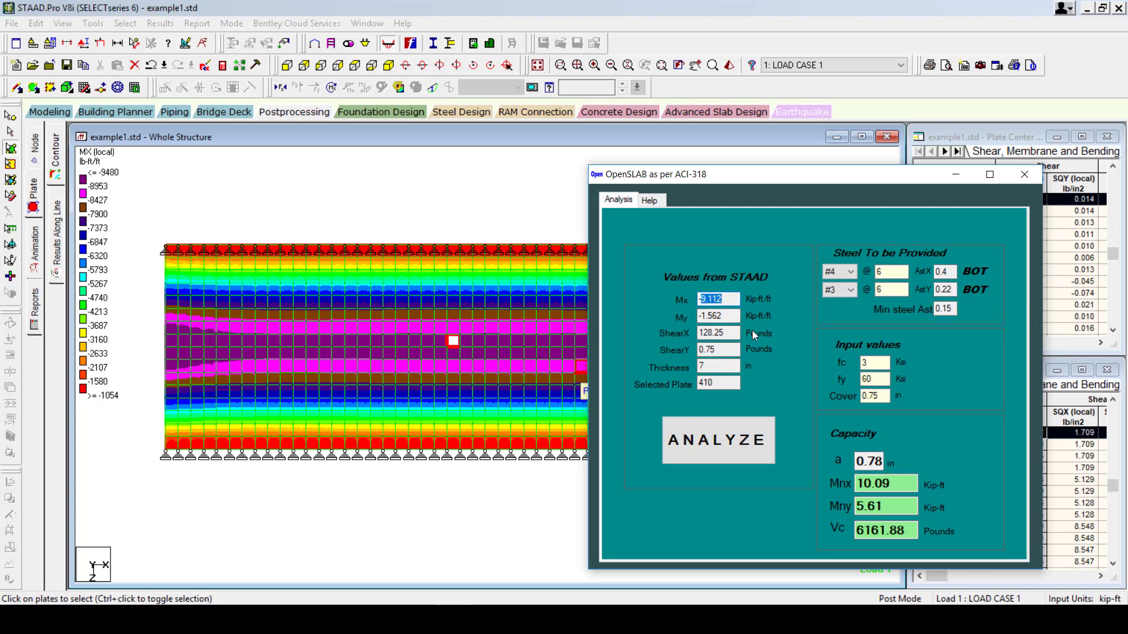
double_click(897, 484)
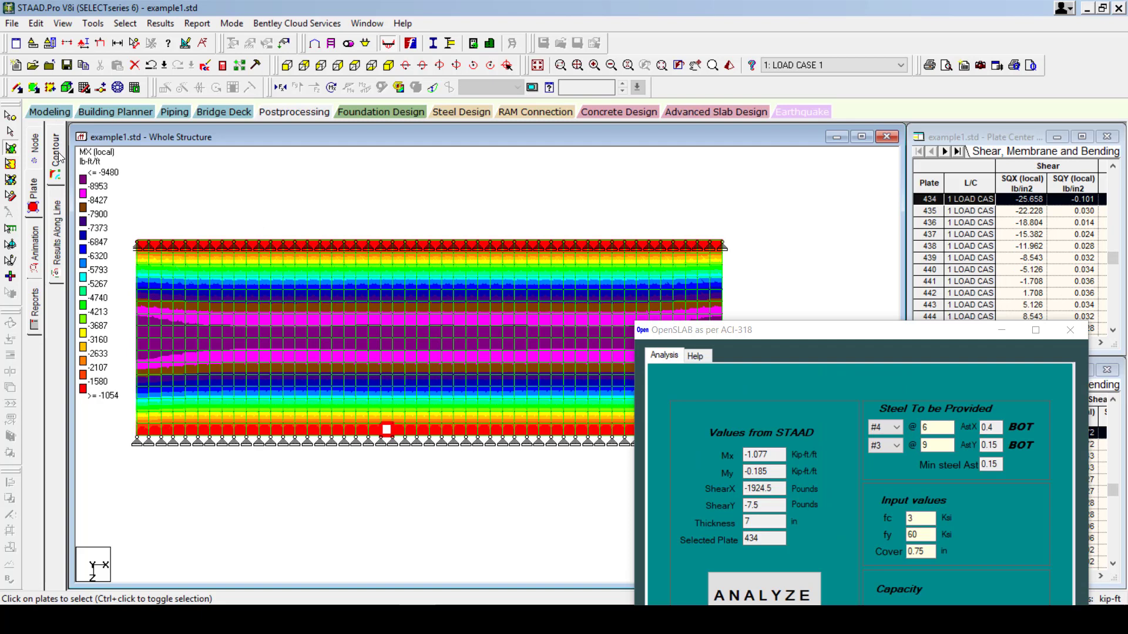
Return to modelling in isometric view and window-select all slab plates.
click(57, 110)
click(37, 253)
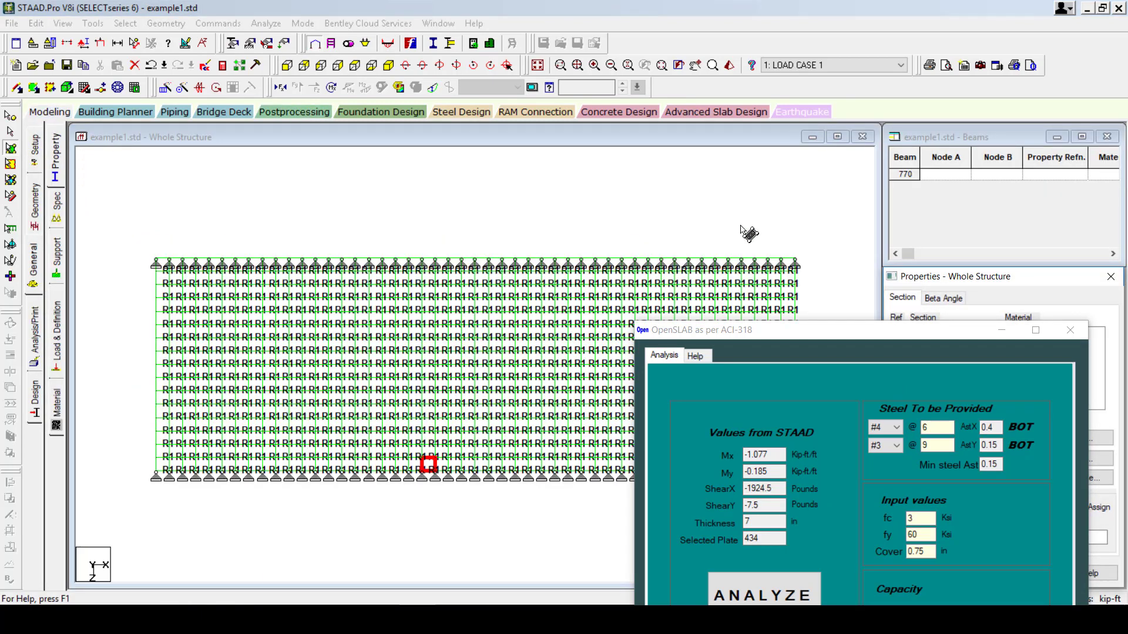
click(389, 65)
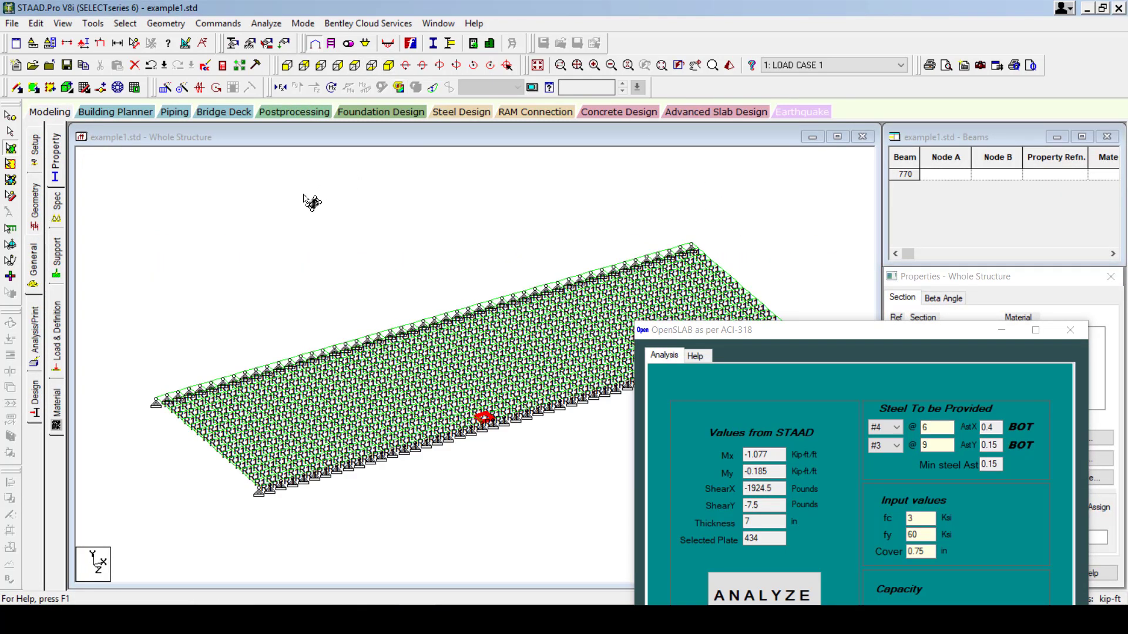
scroll(301, 203, down, 1)
middle_drag(413, 276, 389, 269)
scroll(214, 267, down, 1)
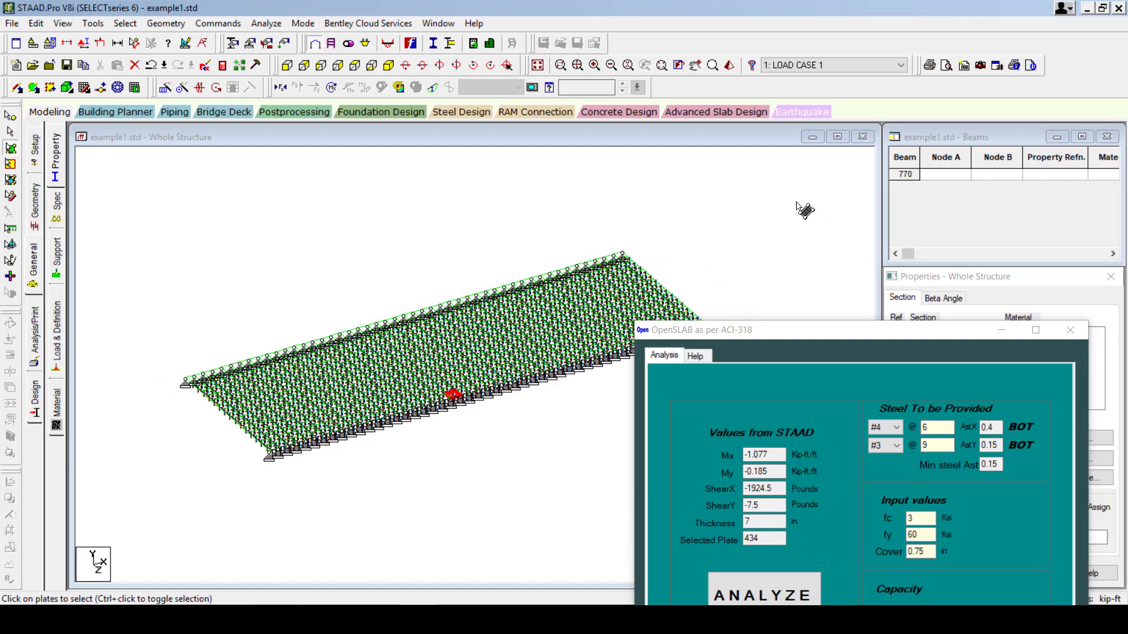
mouse_move(797, 201)
mouse_down()
mouse_move(121, 599)
mouse_move(120, 523)
mouse_move(189, 498)
mouse_up()
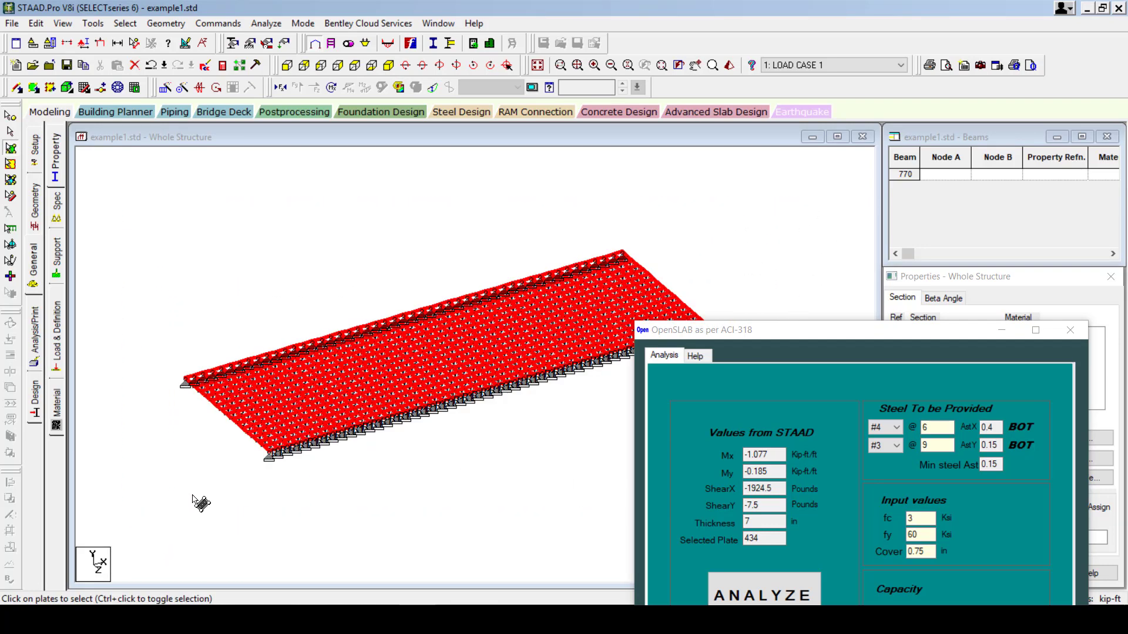
scroll(184, 478, up, 1)
scroll(194, 209, down, 1)
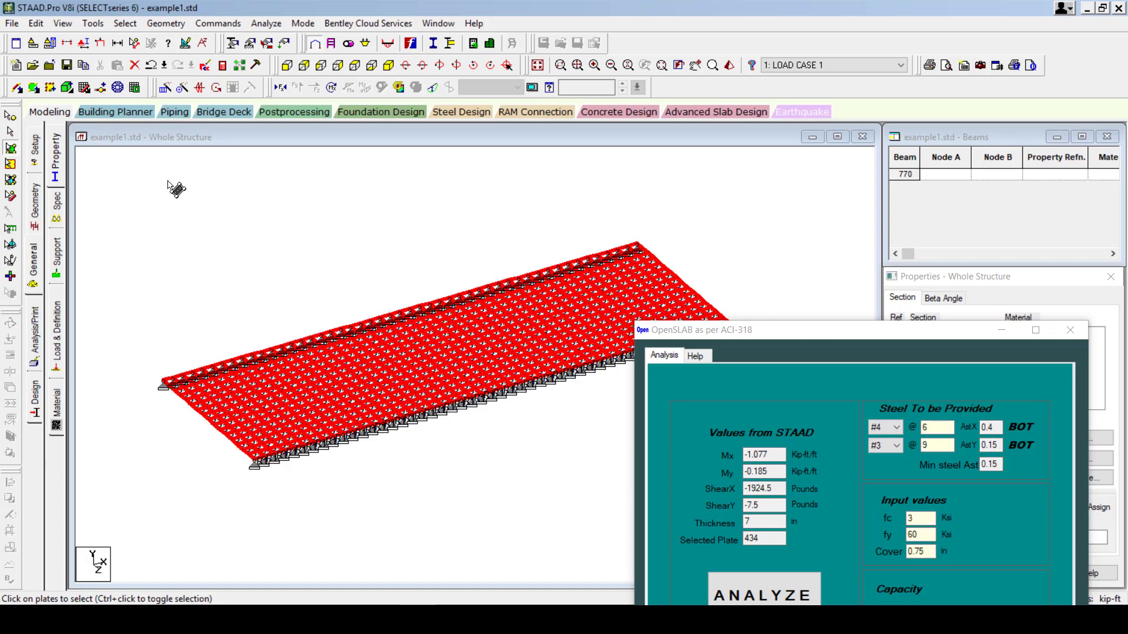
Repeat the slab once along Z at 16 ft and delete the old result files.
click(165, 90)
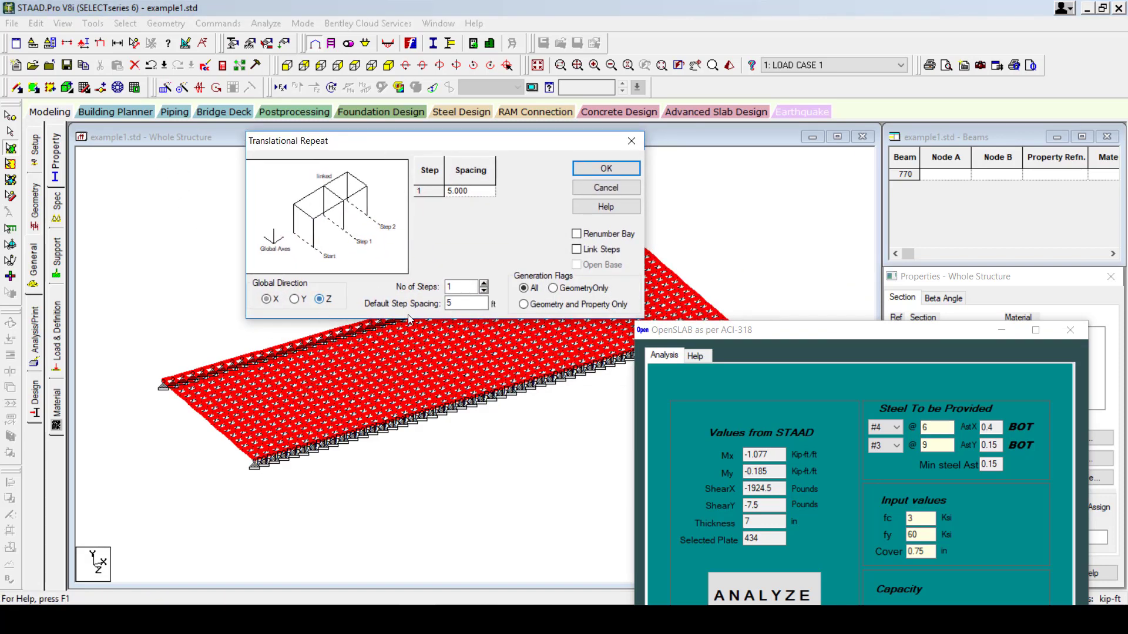
double_click(471, 303)
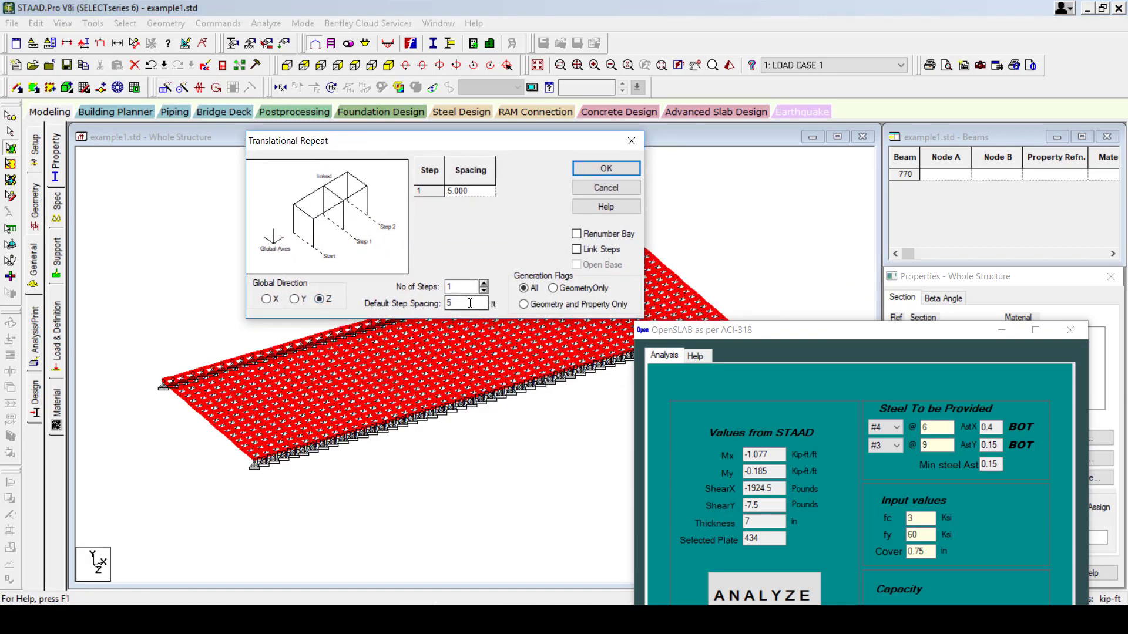
click(606, 168)
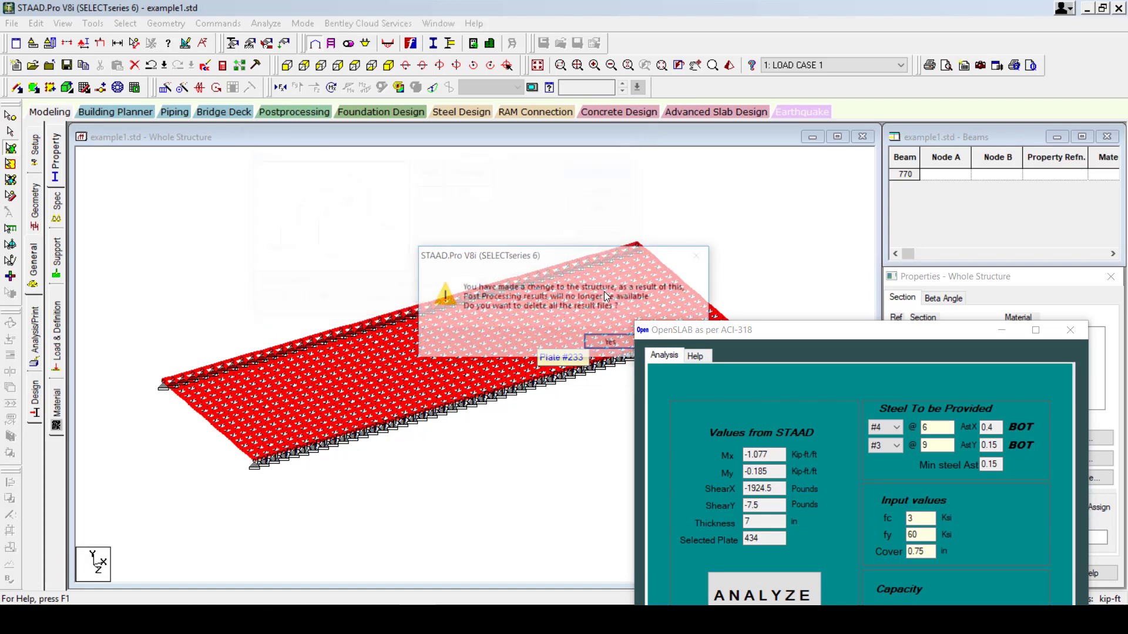
click(608, 344)
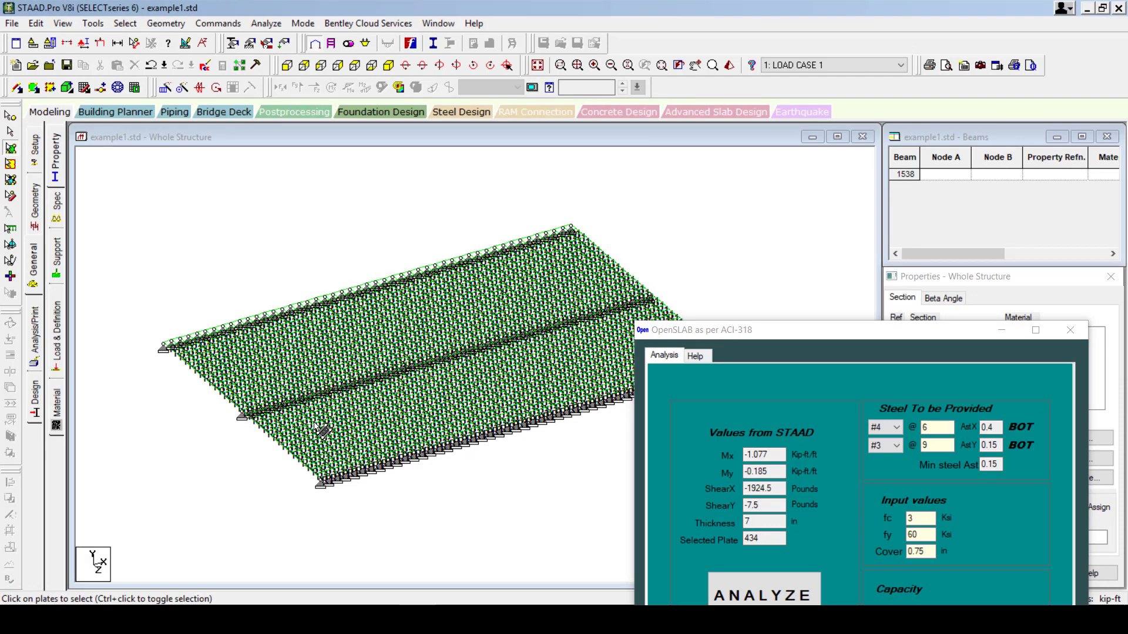
Check the two-span slab model for multiple structures and orphan nodes; no orphan nodes are found.
click(346, 69)
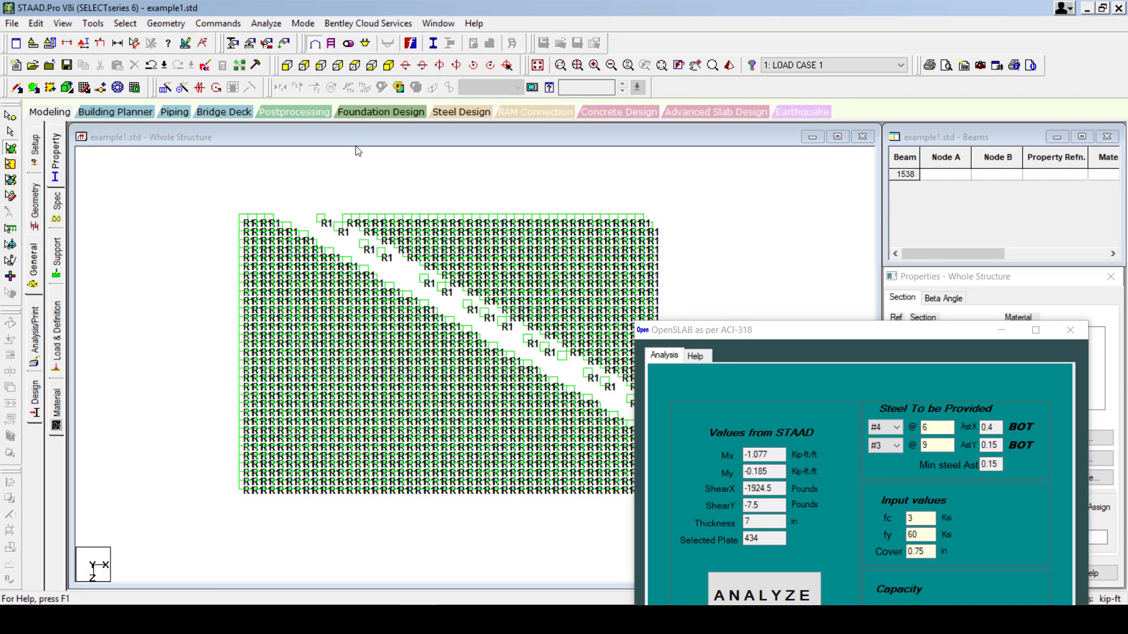
click(92, 23)
click(140, 41)
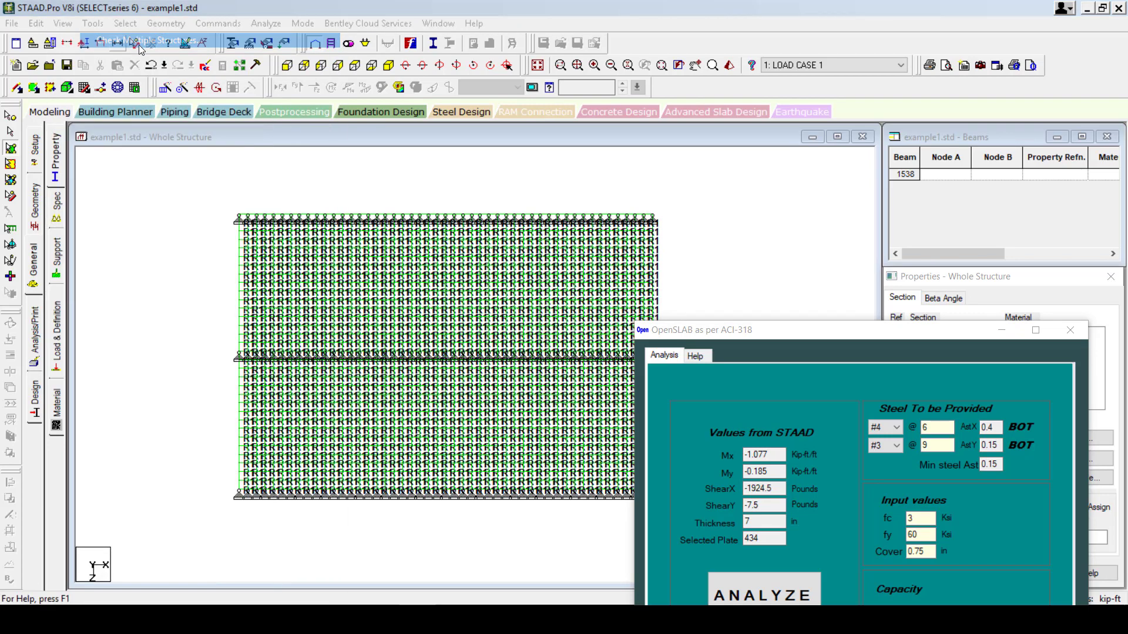
click(186, 178)
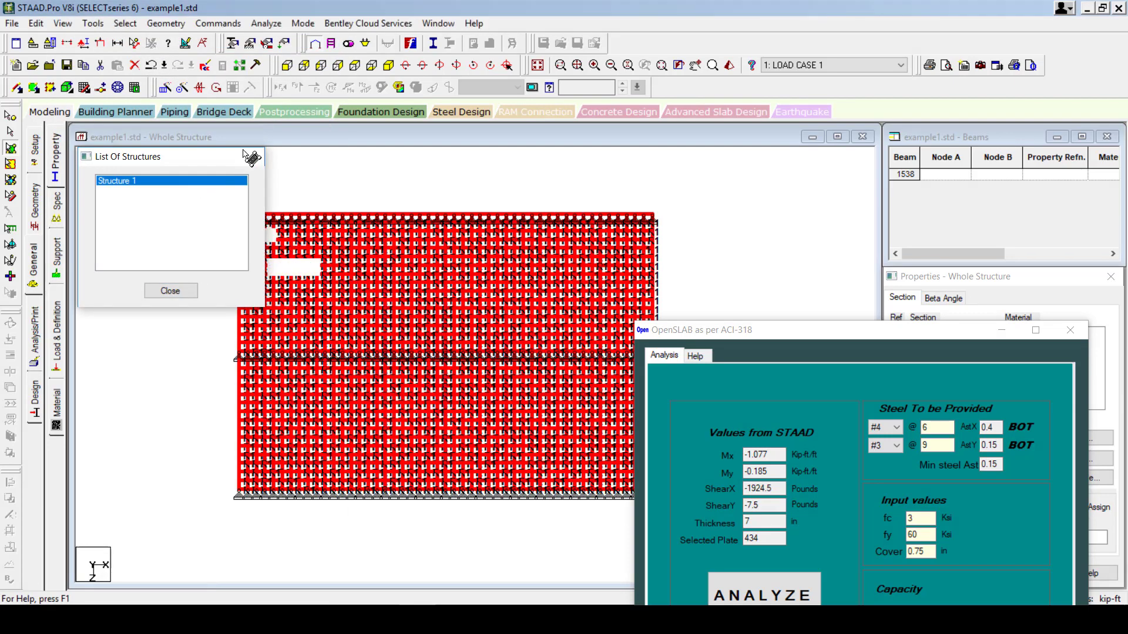
click(251, 156)
click(93, 23)
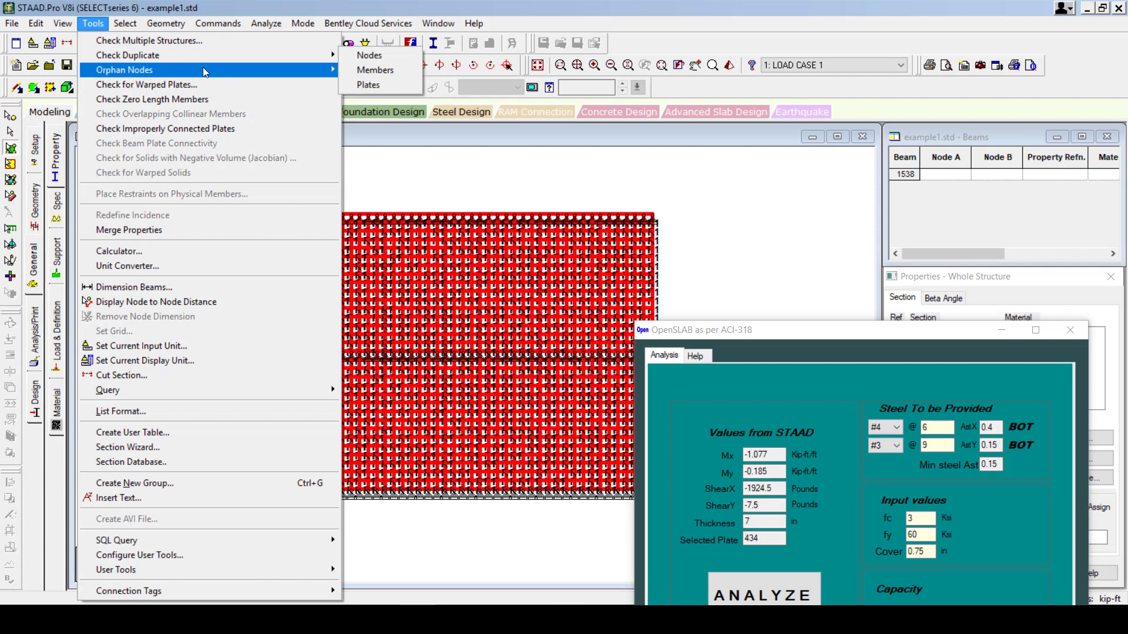
mouse_move(203, 68)
click(394, 83)
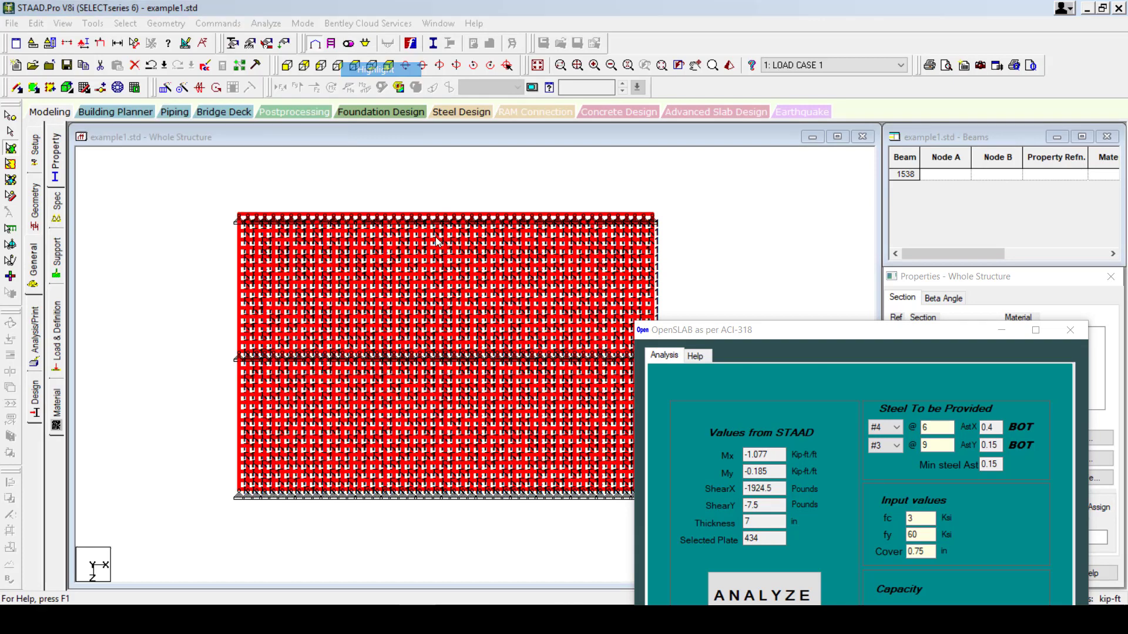
click(604, 341)
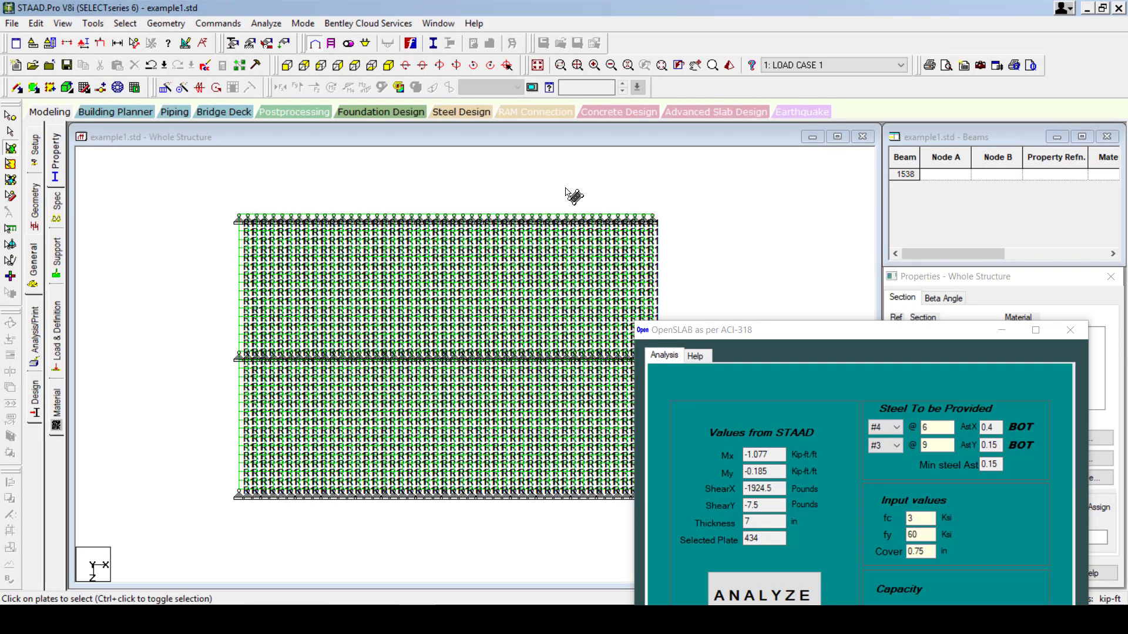
Show which plates carry LOAD CASE 1's -0.288 kip/ft2 pressure load.
click(61, 322)
click(893, 162)
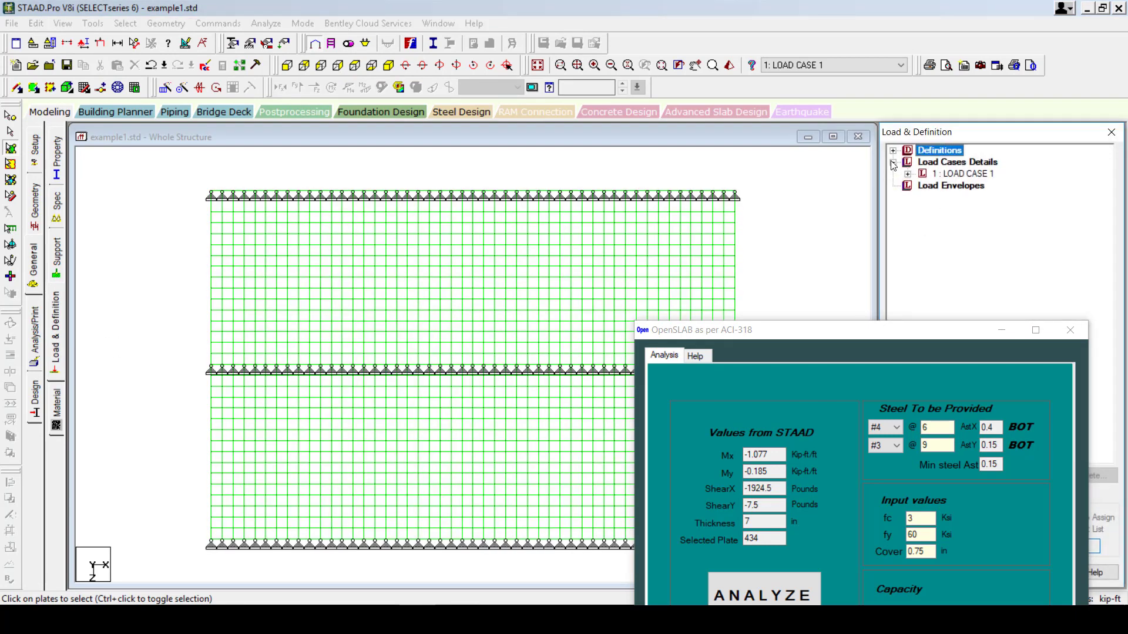
click(963, 174)
click(907, 174)
click(962, 185)
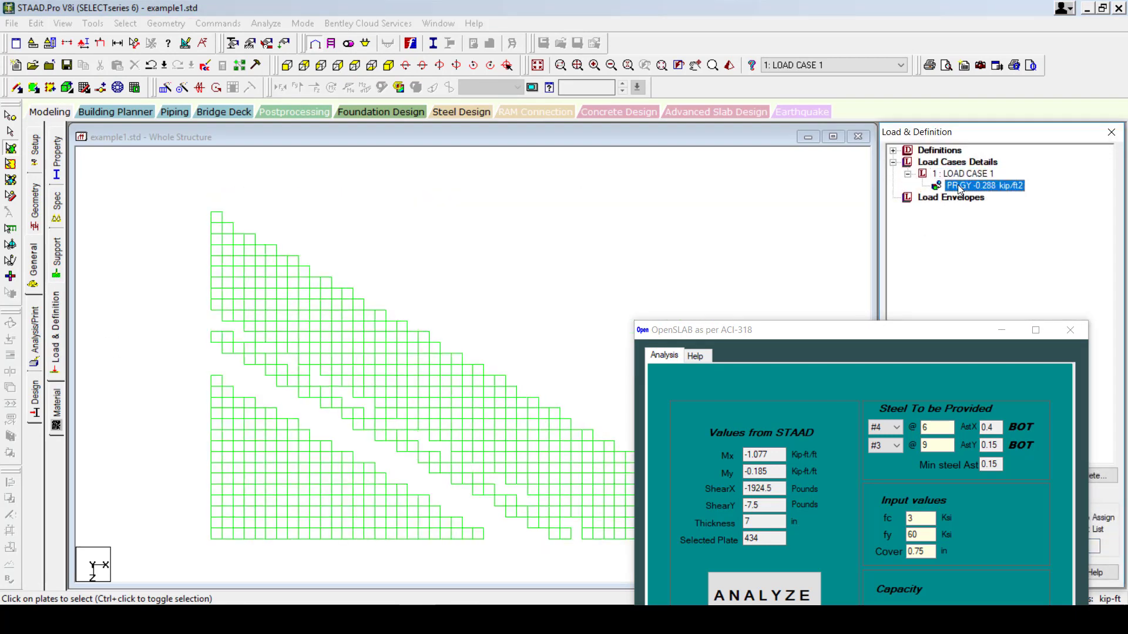
View the loaded slab isometrically with the pressure load reselected, then open the Analyze menu.
click(387, 62)
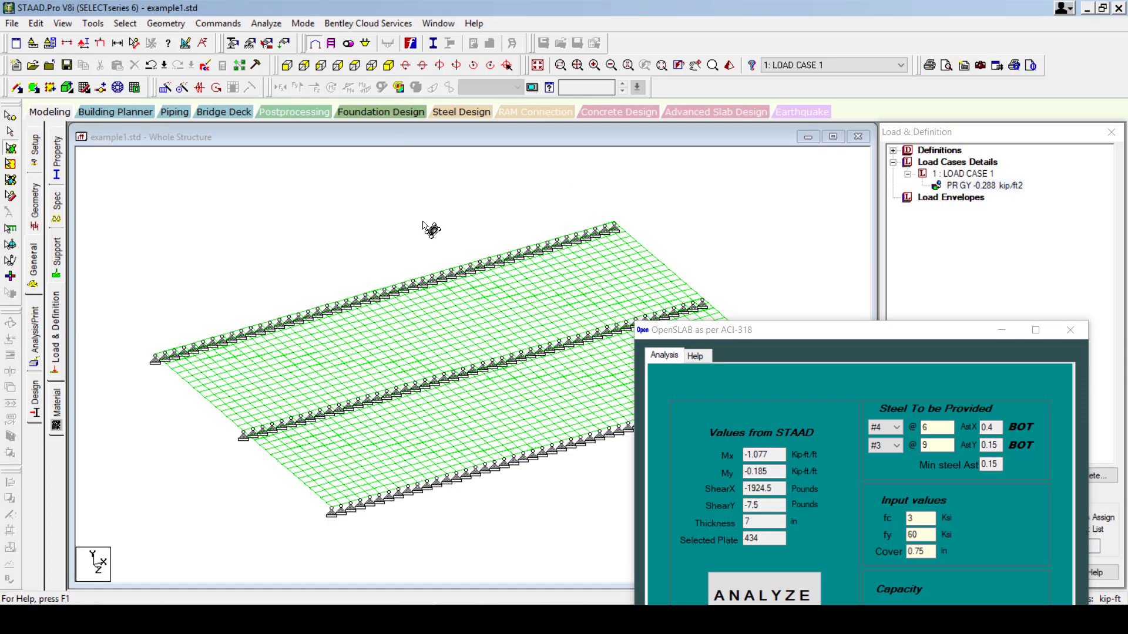
scroll(423, 222, down, 1)
middle_drag(411, 292, 377, 245)
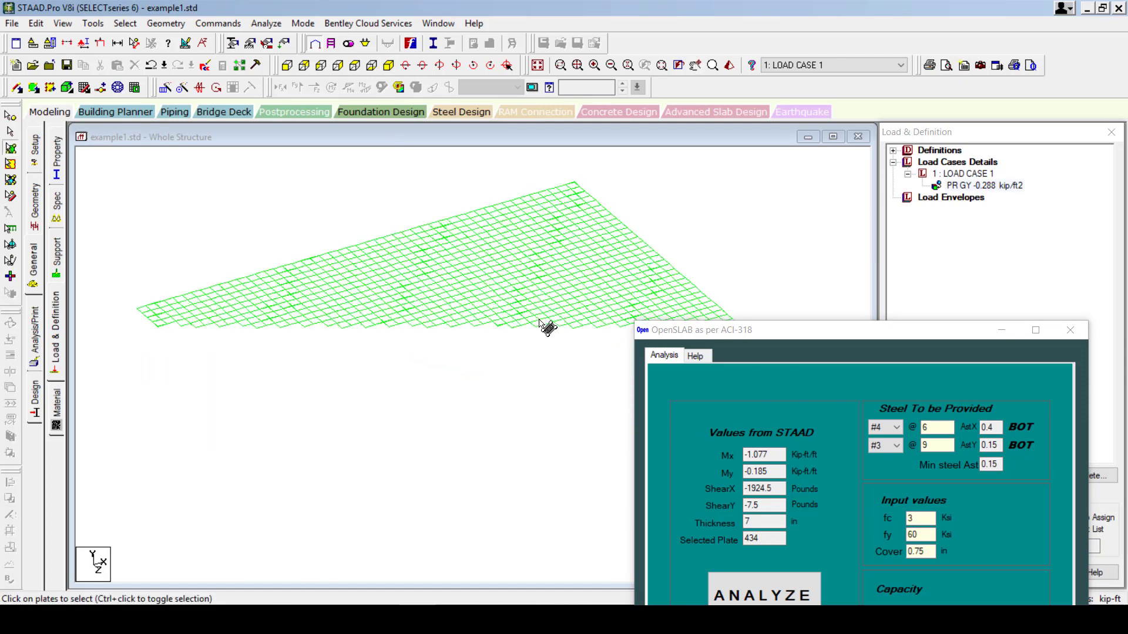
click(973, 186)
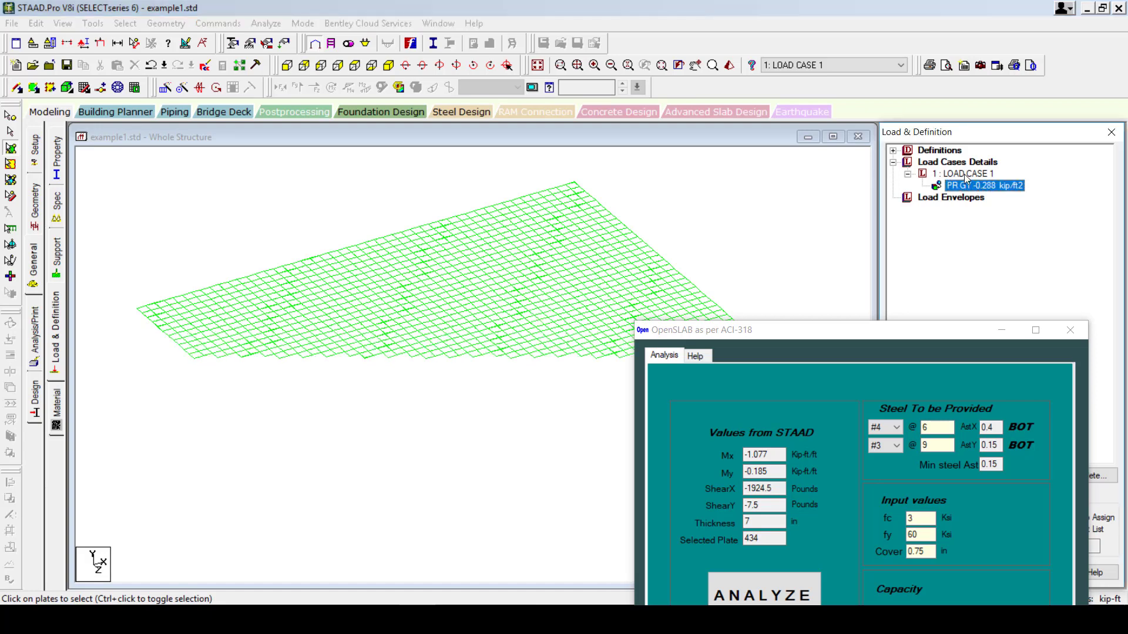
click(266, 23)
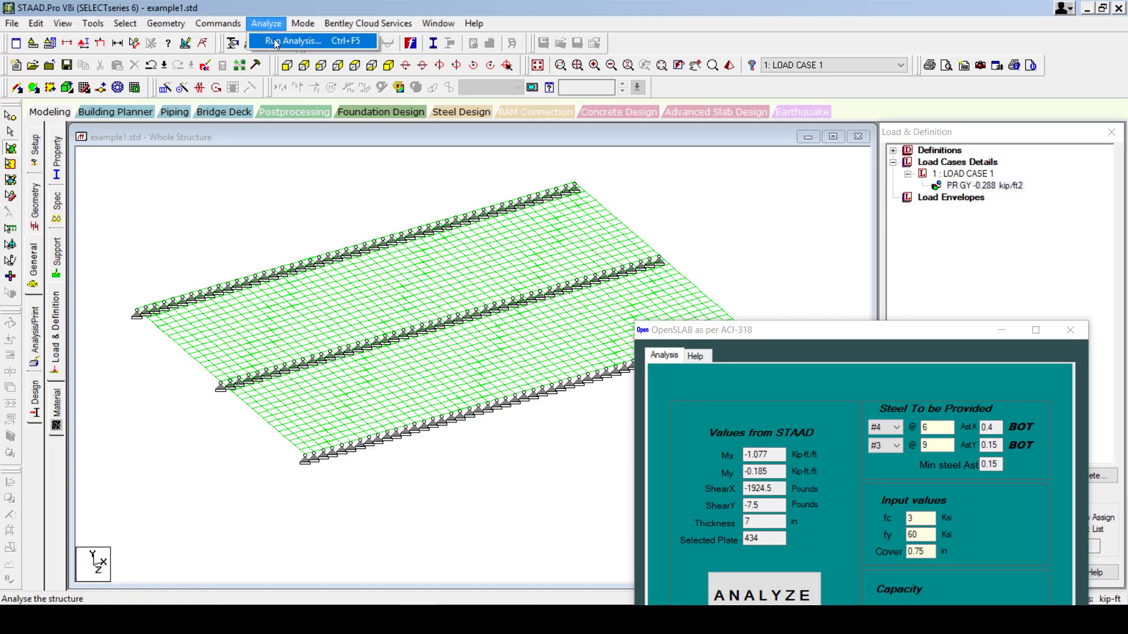
Save and analyse the slab model, then open LOAD CASE 1 results in postprocessing.
click(276, 41)
click(470, 327)
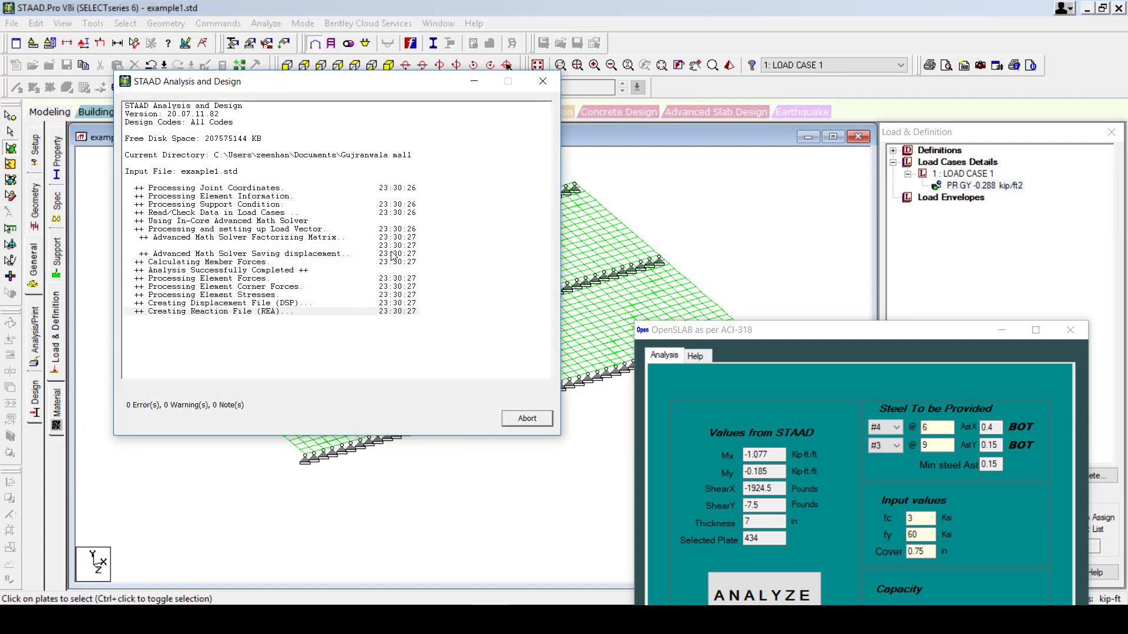
click(527, 418)
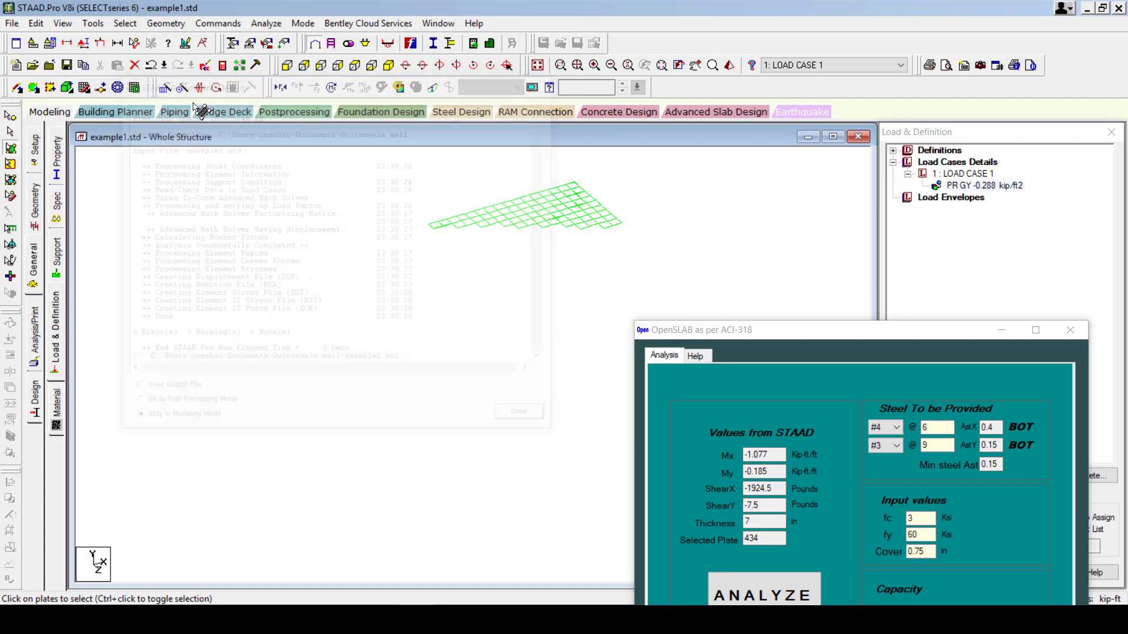
click(280, 111)
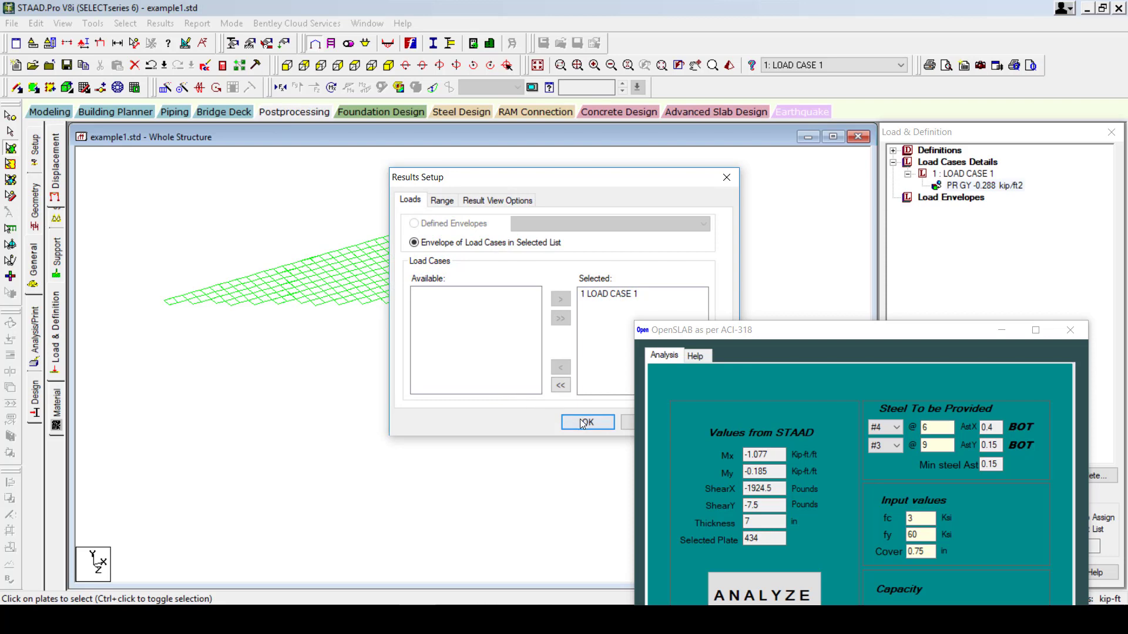
click(582, 423)
Contour the plates by MX (local) moment (-5290 to 8072 lb-ft/ft) and view the slab in plan.
click(35, 197)
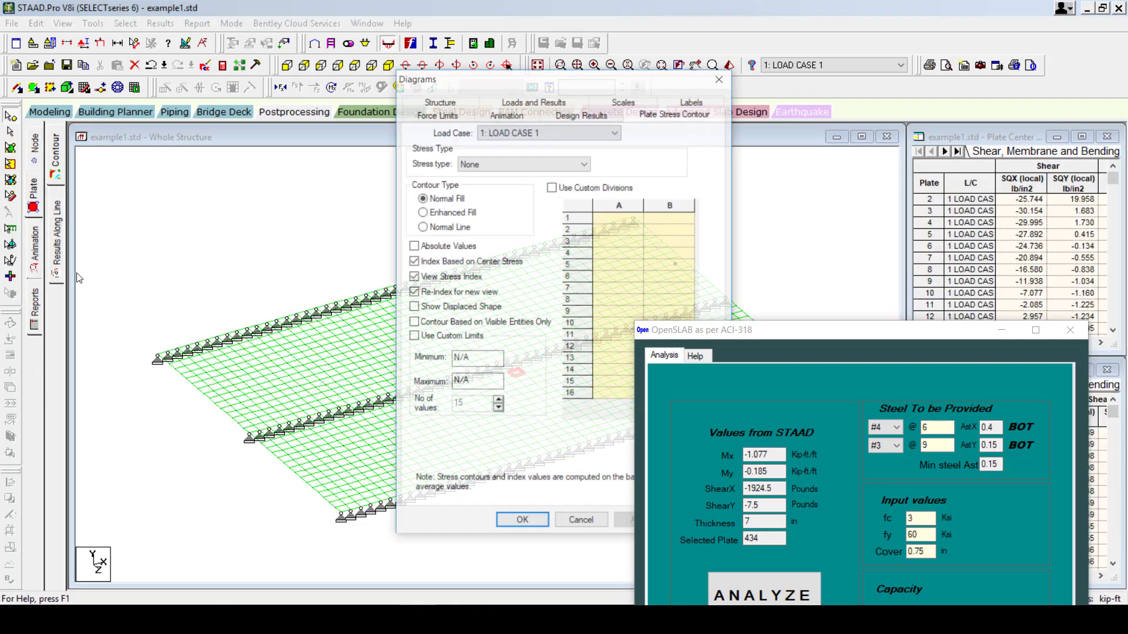
click(524, 163)
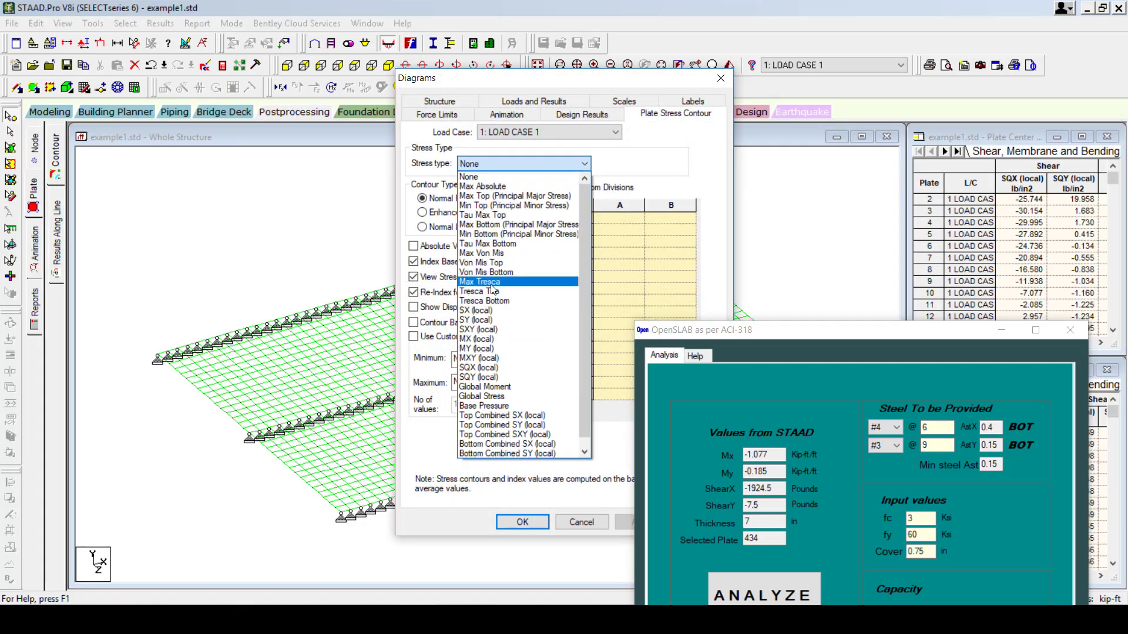
click(483, 352)
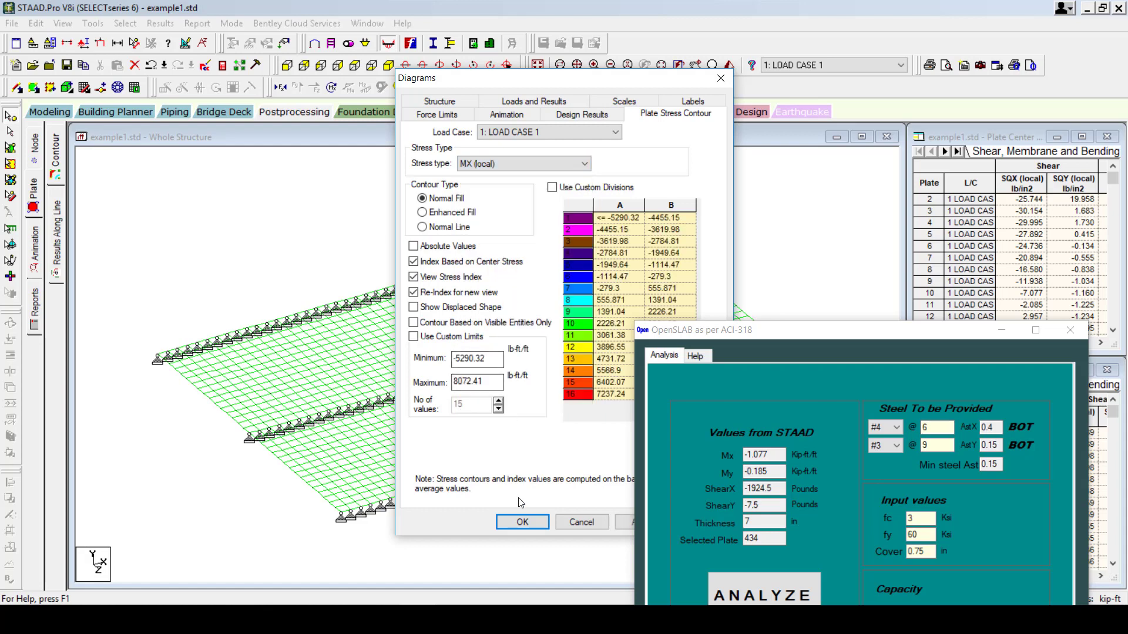
click(526, 525)
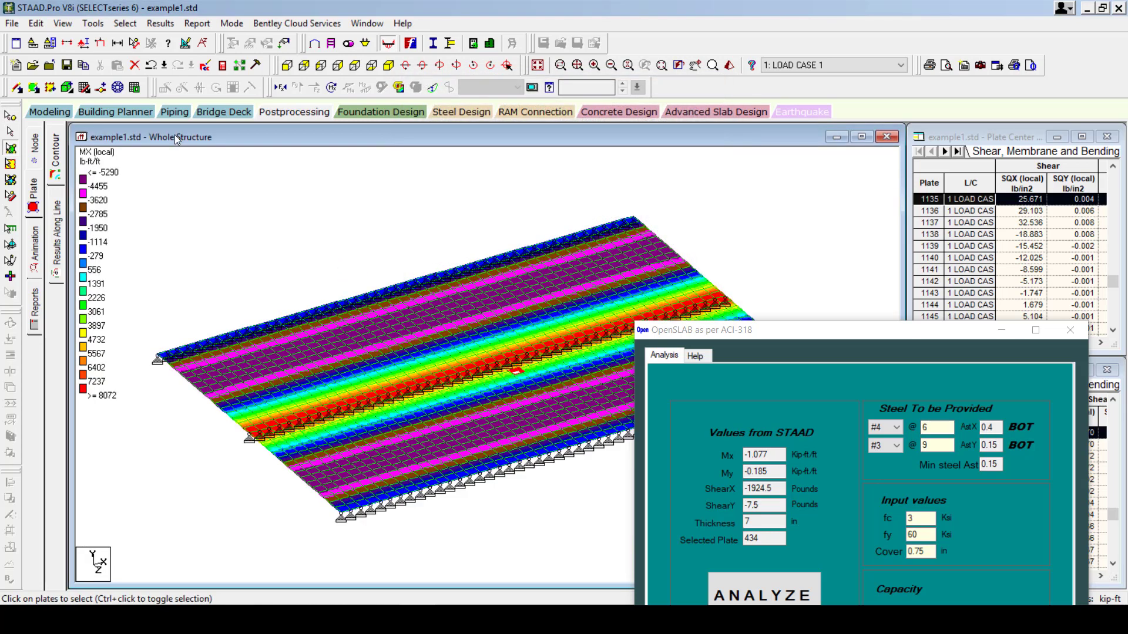
click(370, 66)
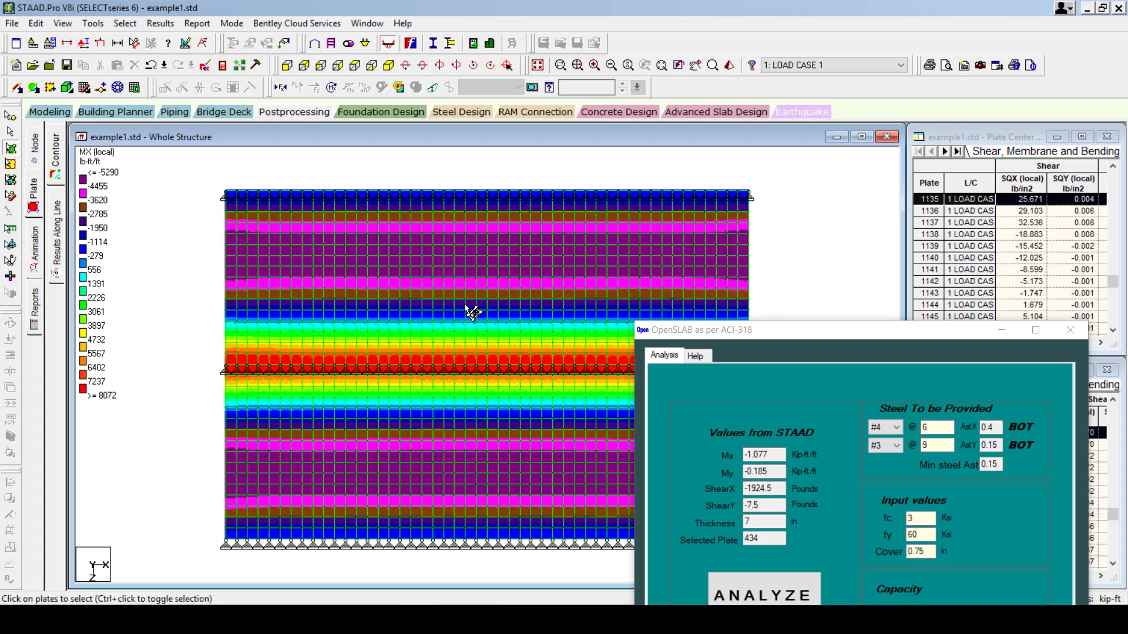
Check upper-span plates 410 and 409 in OpenSLAB, reloading plate 410's forces afterwards.
click(471, 273)
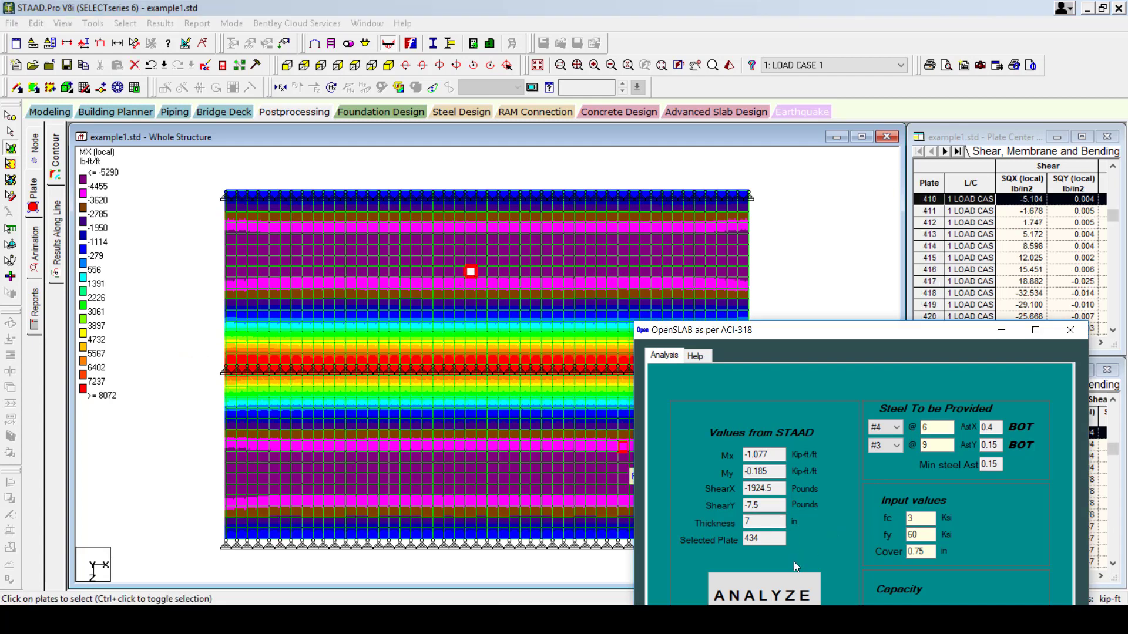
click(765, 596)
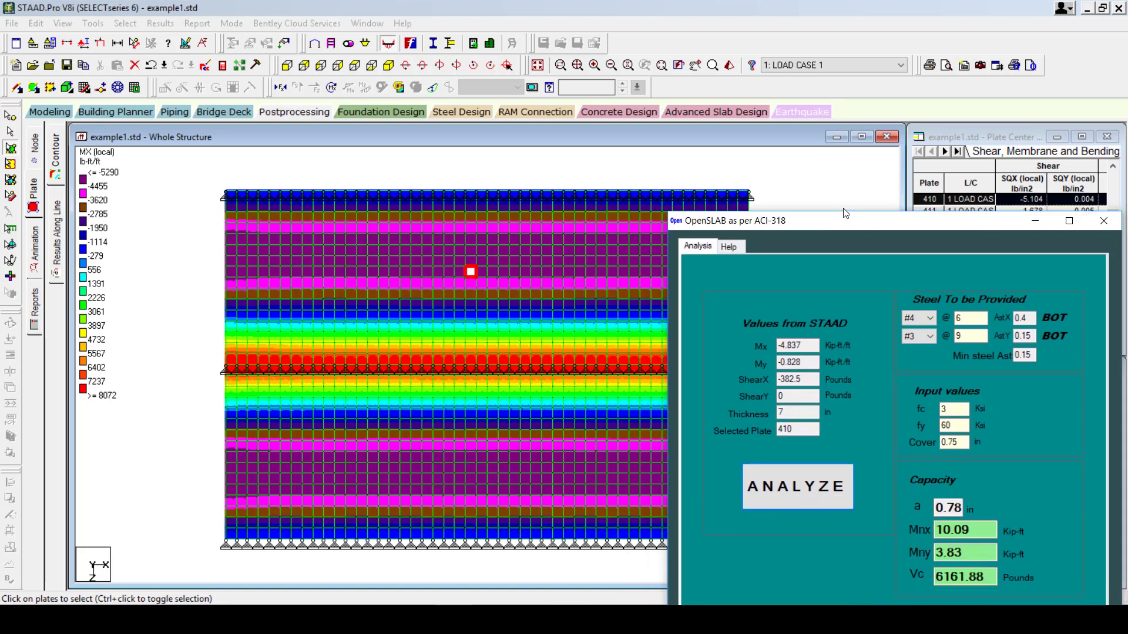
click(471, 283)
click(840, 449)
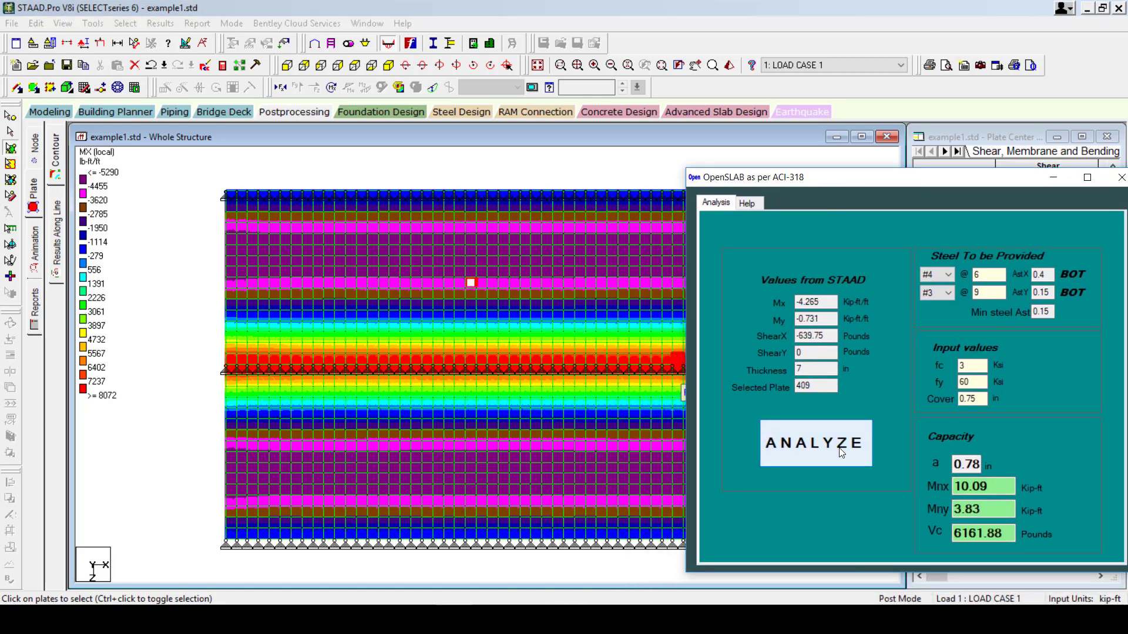
click(472, 272)
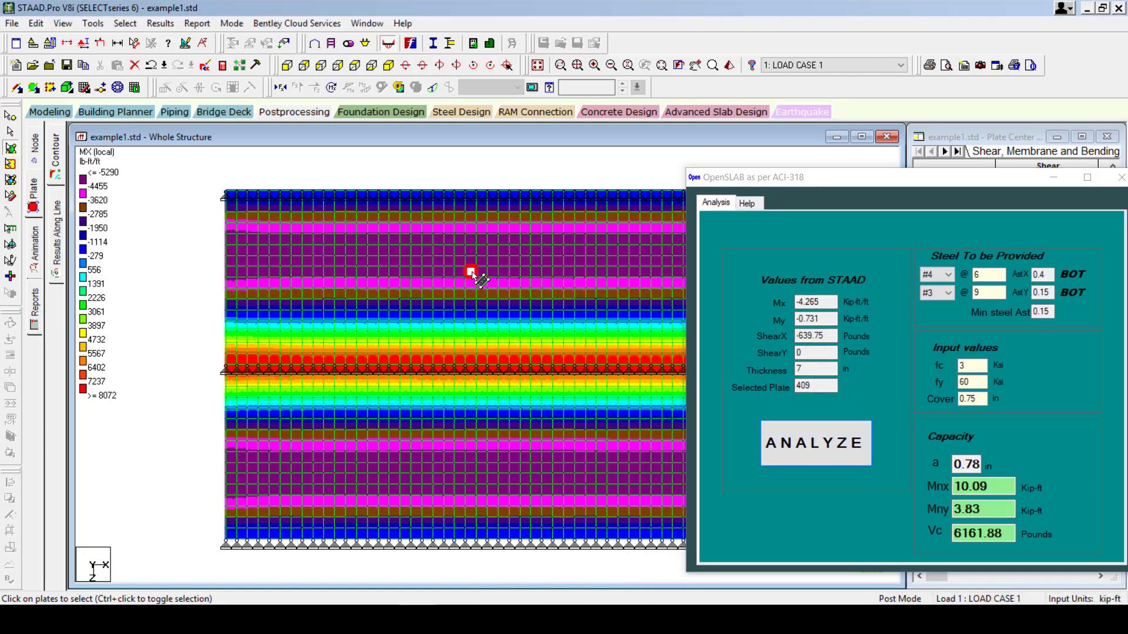
click(830, 463)
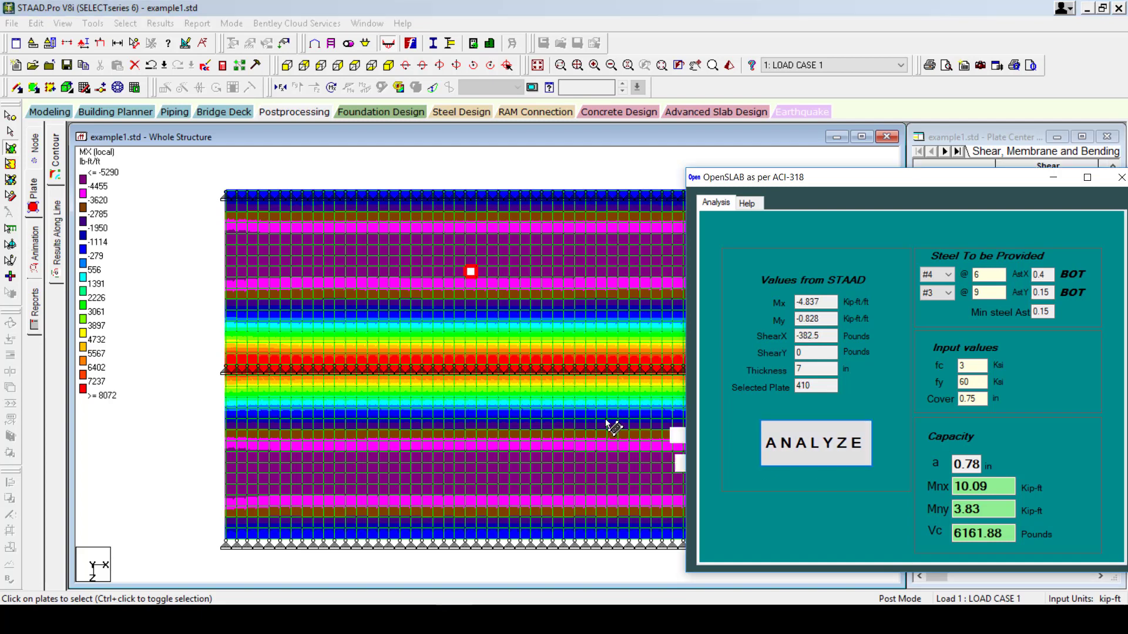
Check plates 411 and 412, then compare plate 411's Mx -5.122 with the design example PDF.
click(464, 264)
click(471, 261)
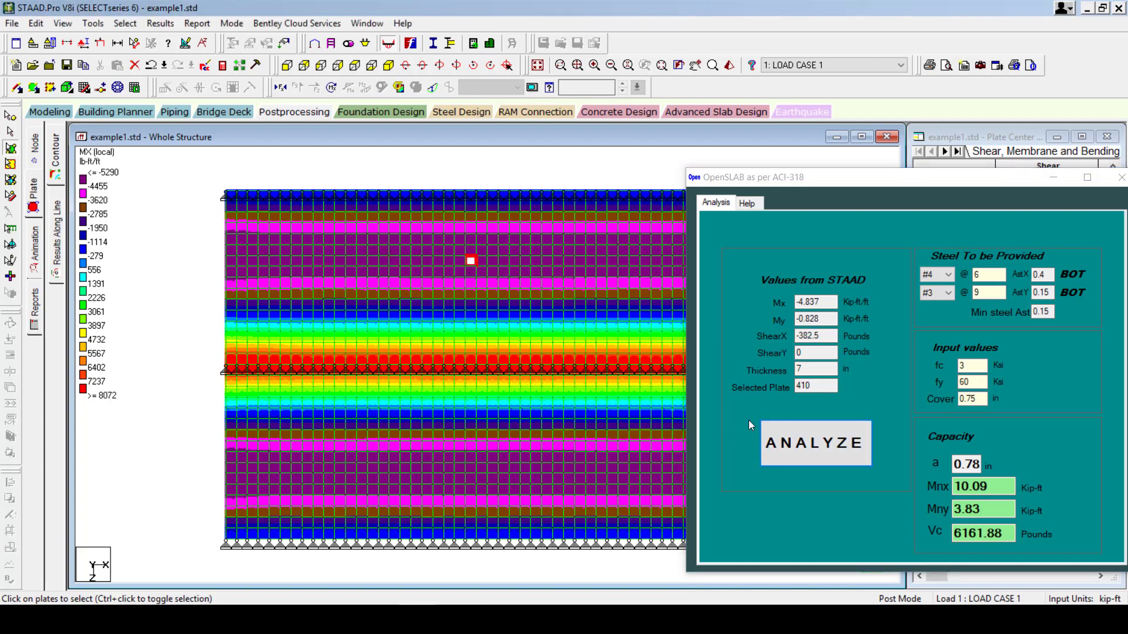
click(817, 444)
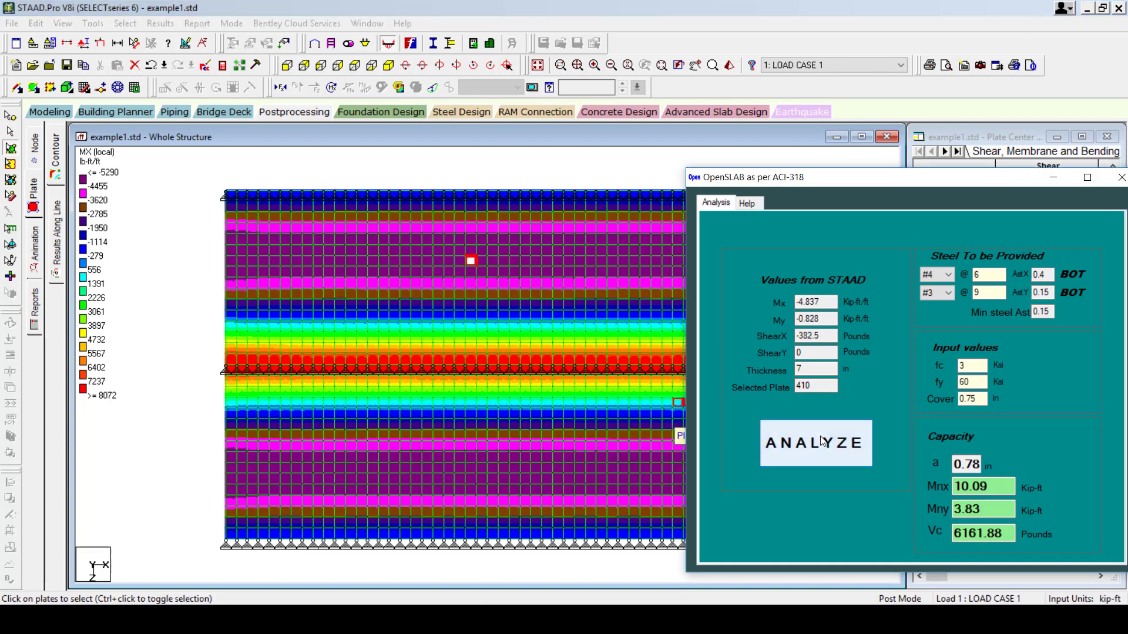
click(471, 250)
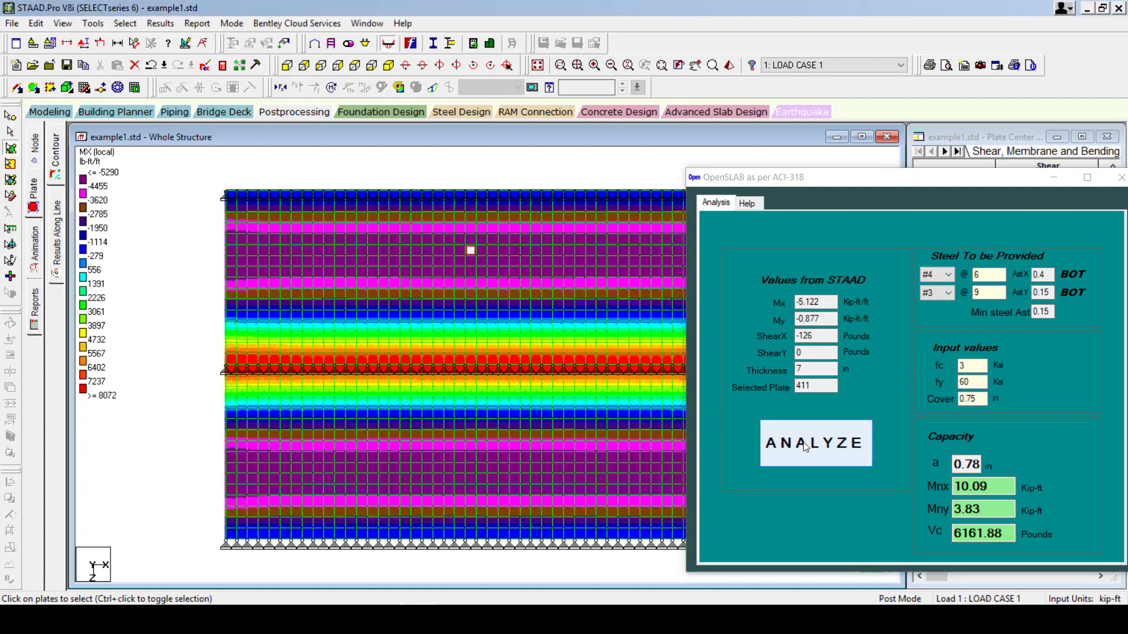
click(802, 453)
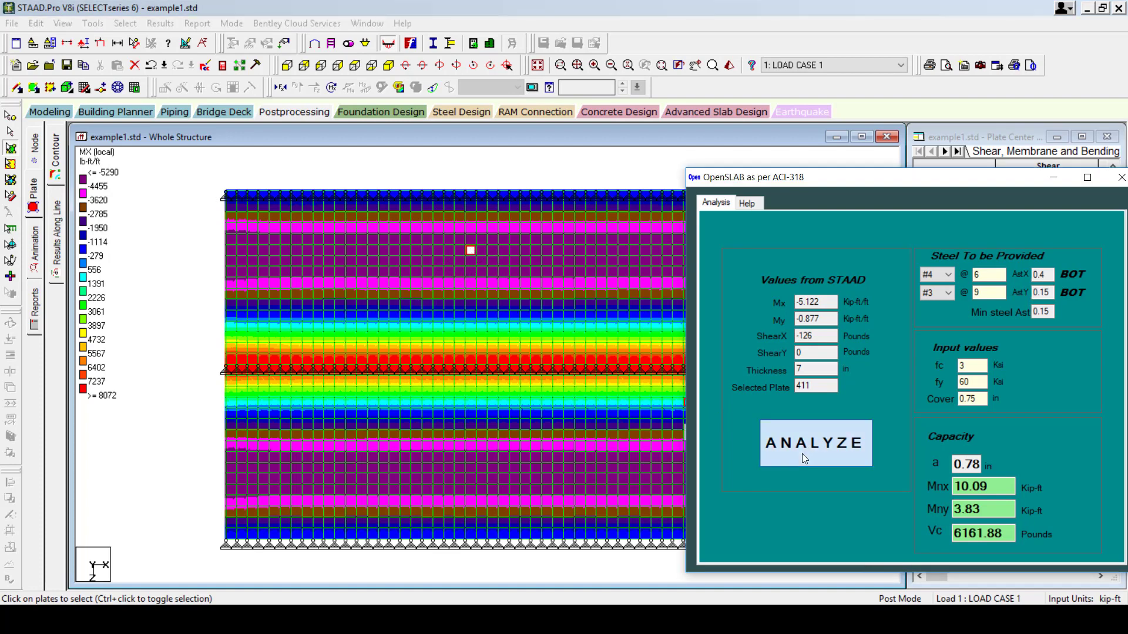
click(471, 260)
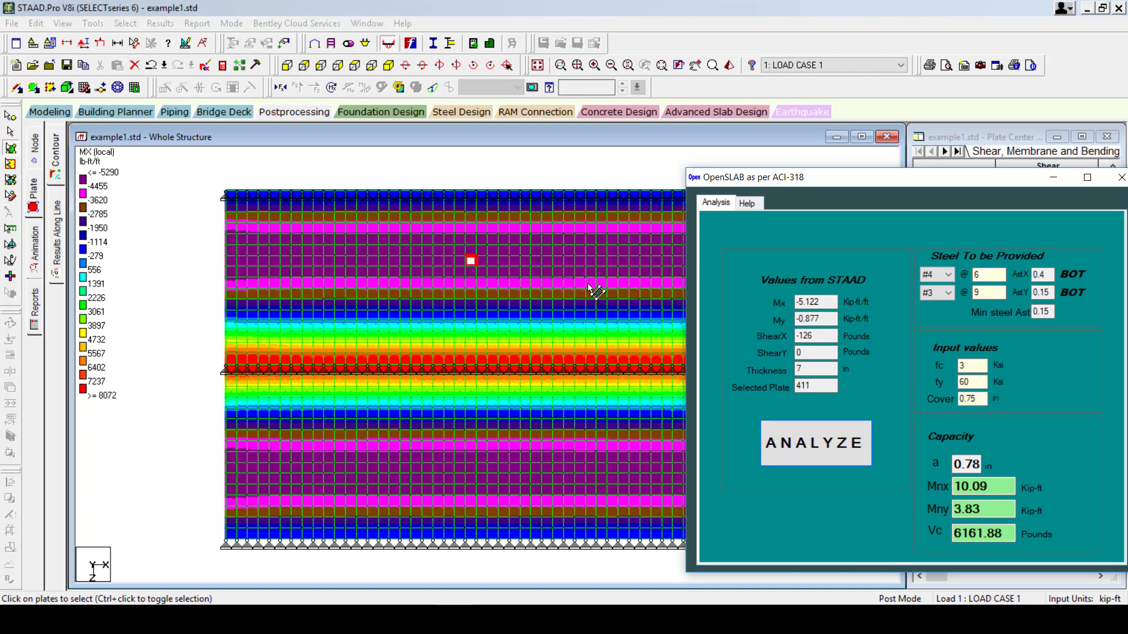
click(832, 302)
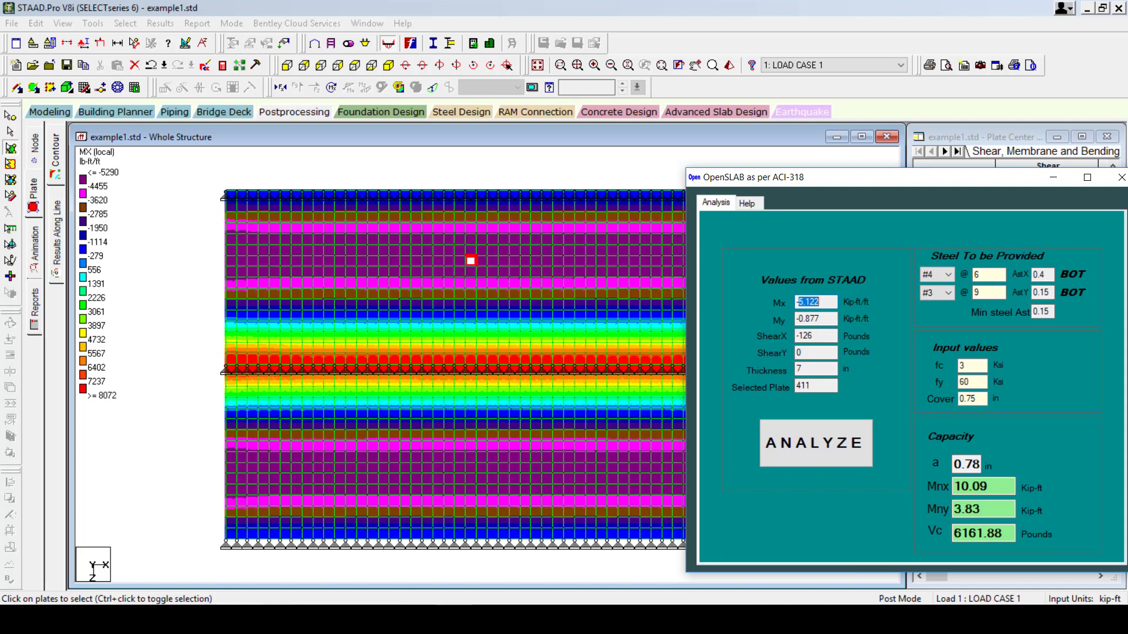
click(253, 620)
click(523, 298)
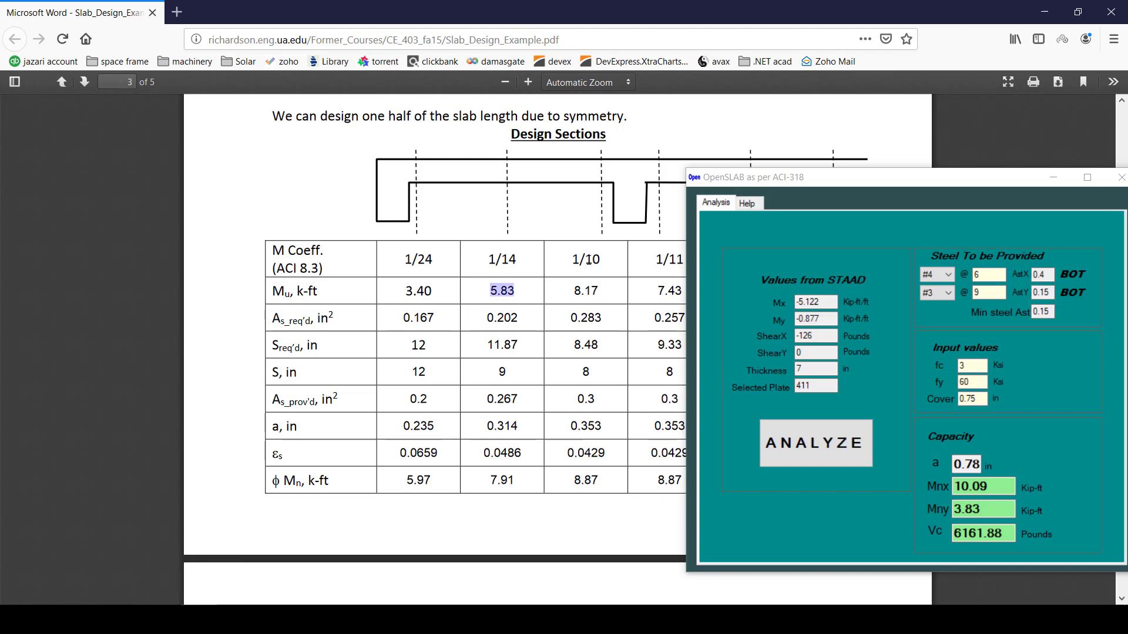
key(alt+Tab)
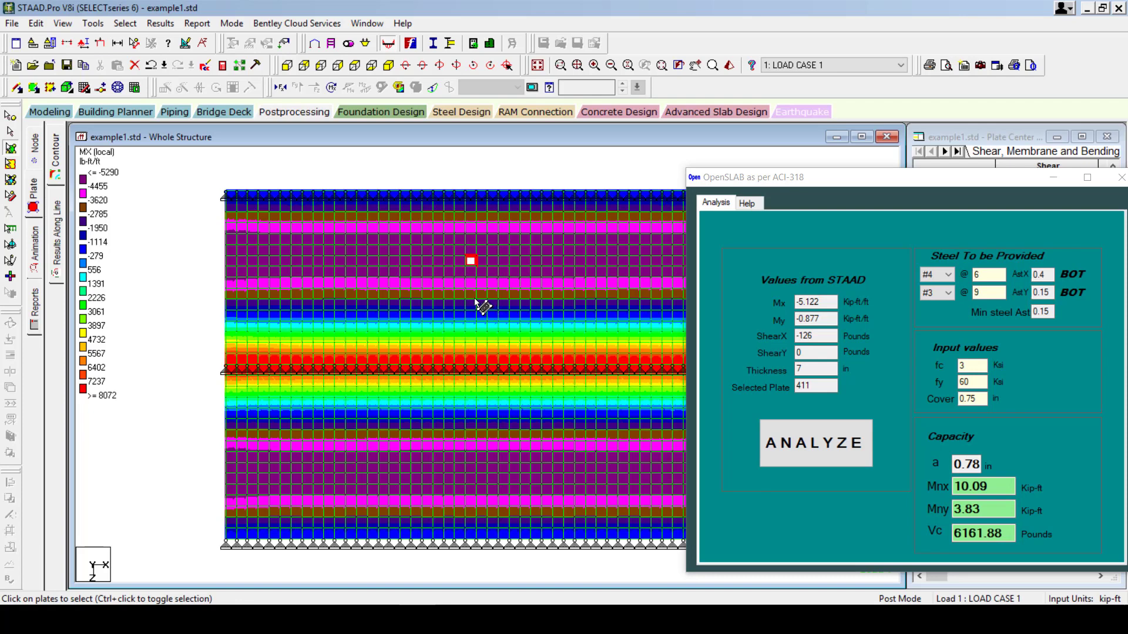
click(470, 198)
click(859, 451)
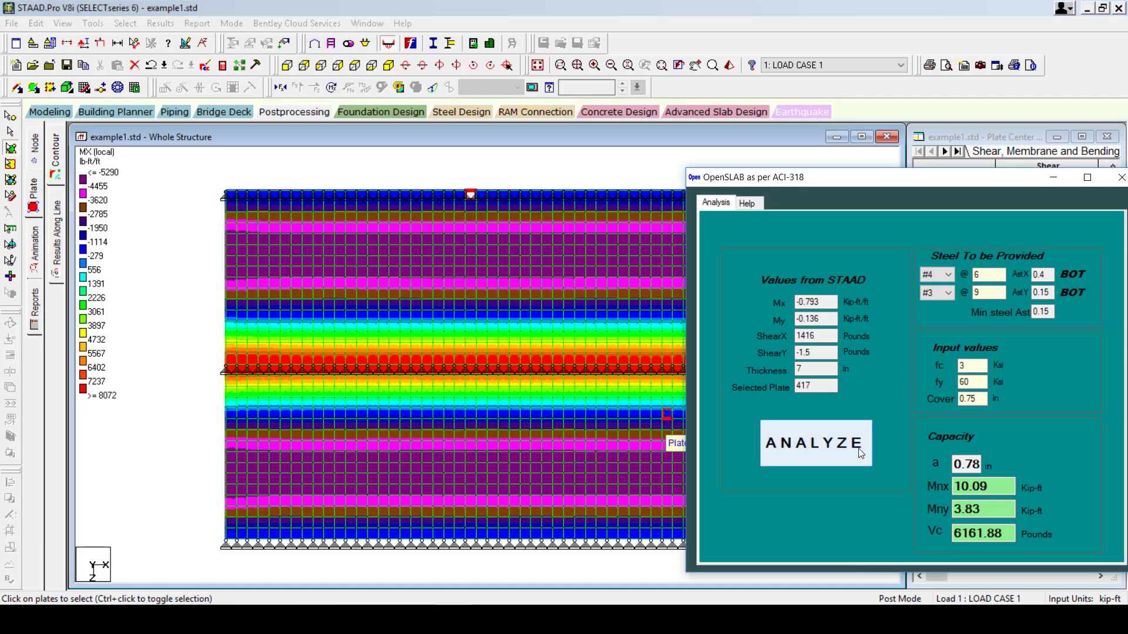
click(831, 301)
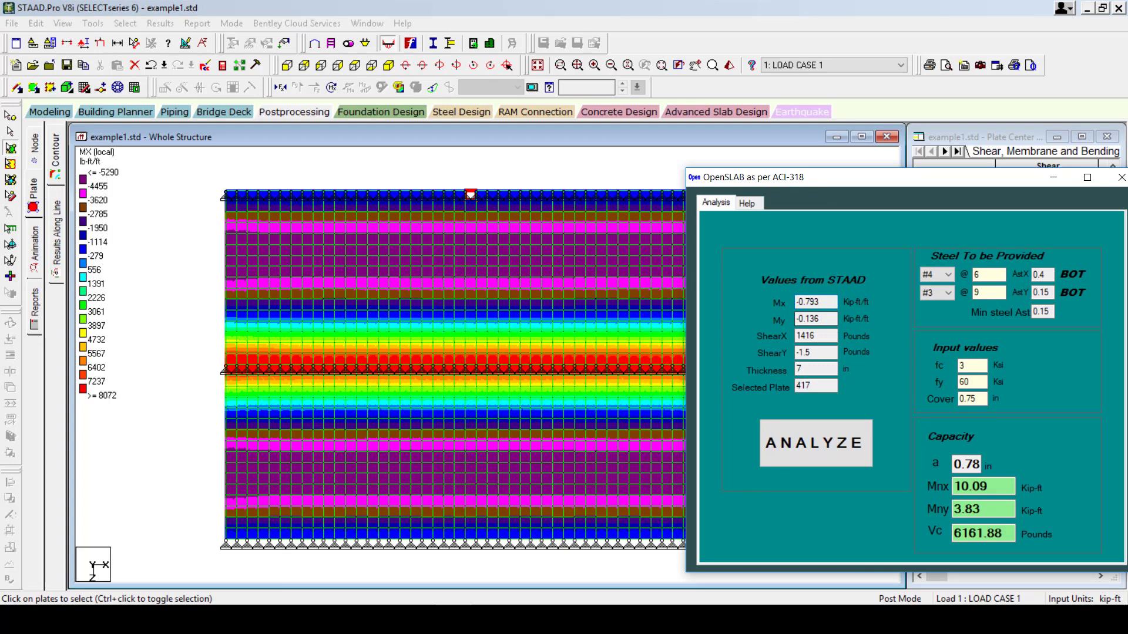
key(alt+Tab)
click(439, 293)
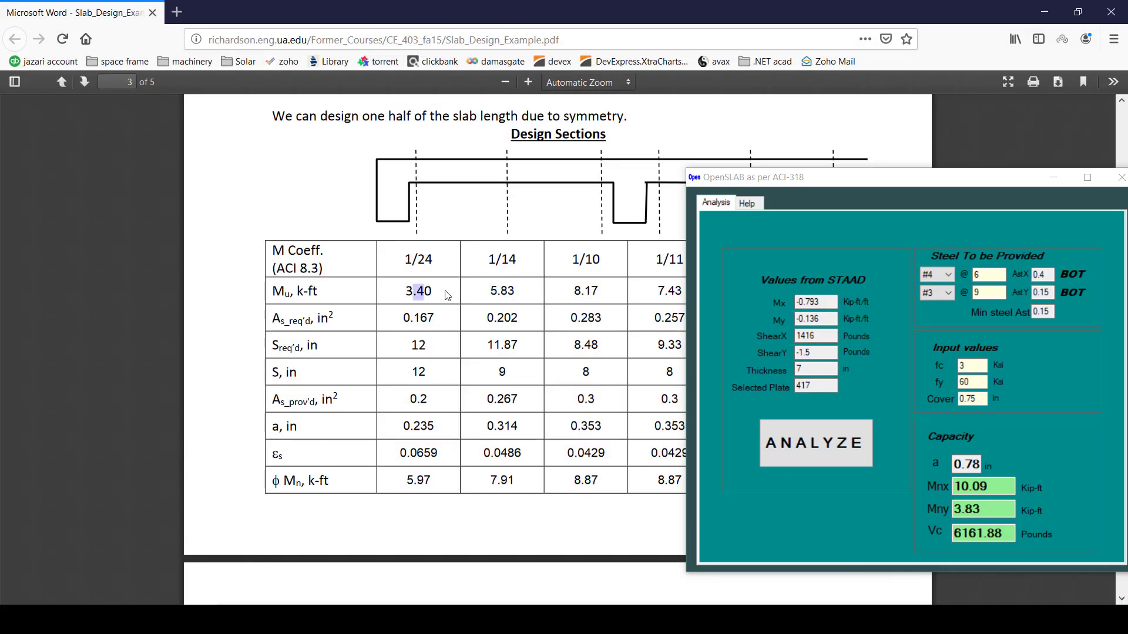
mouse_move(441, 293)
mouse_down()
mouse_move(407, 293)
mouse_move(432, 295)
mouse_up()
click(432, 295)
key(alt+Tab)
click(471, 206)
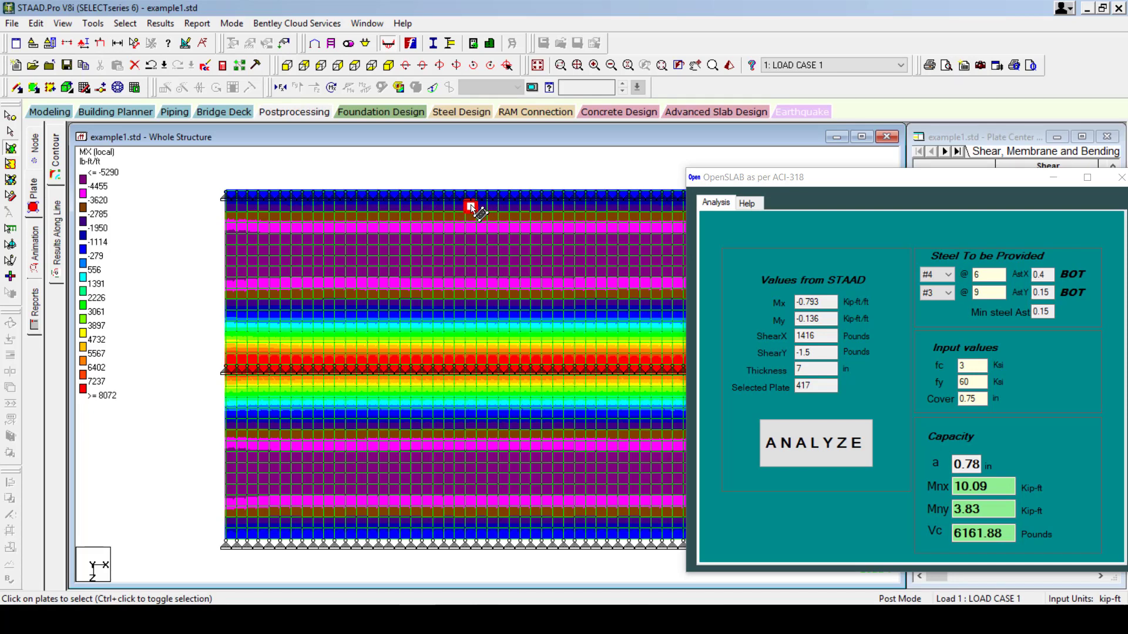
click(835, 443)
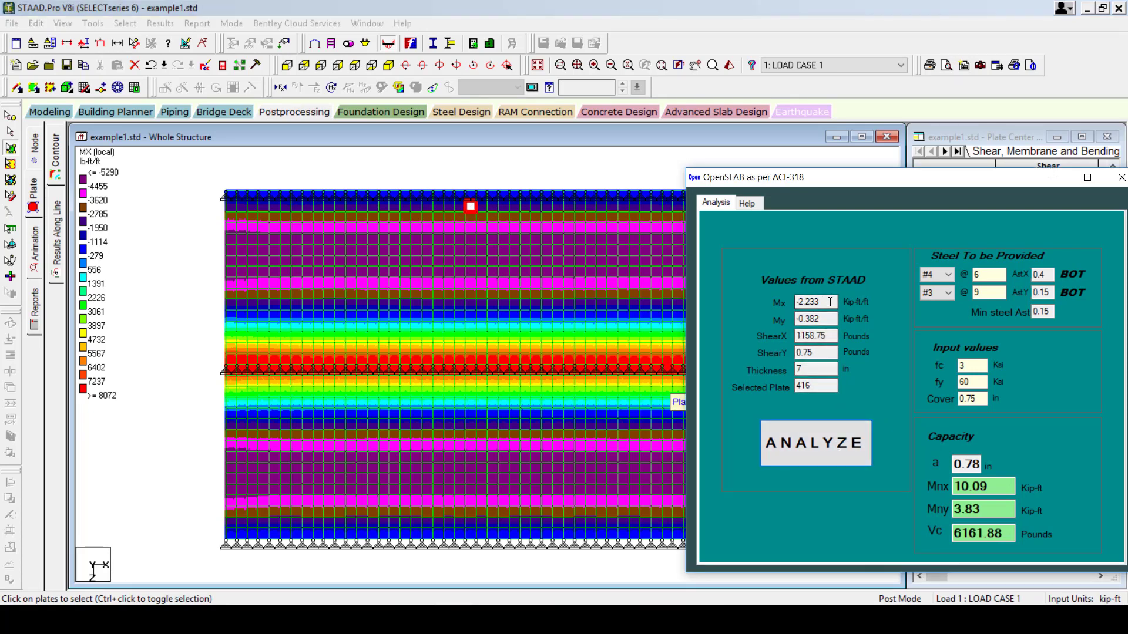
drag(828, 301, 798, 302)
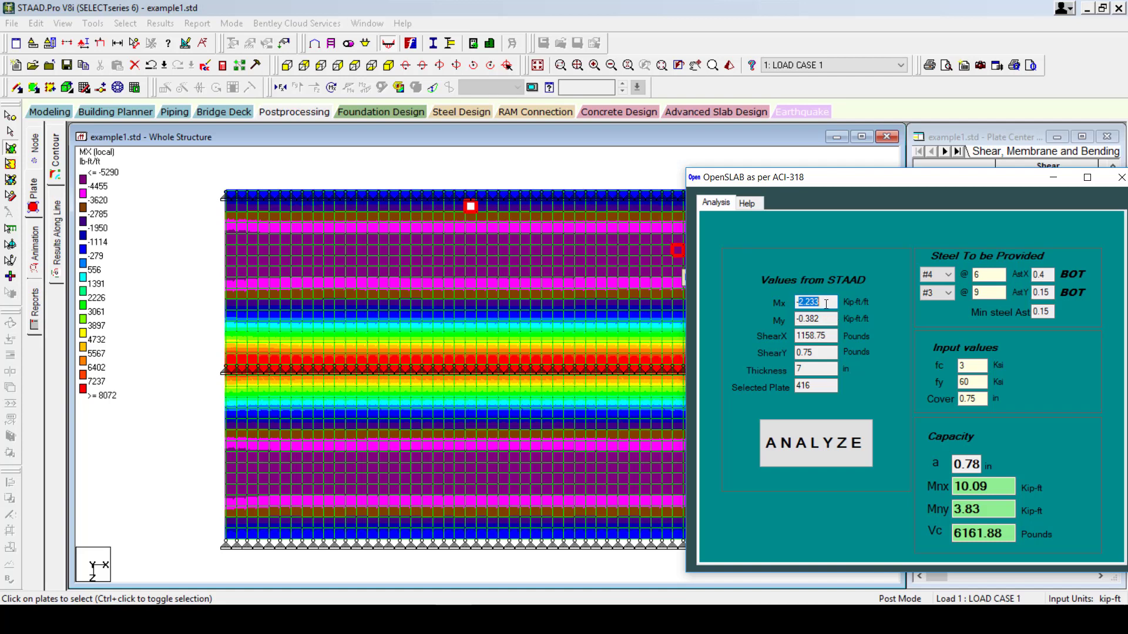
click(352, 619)
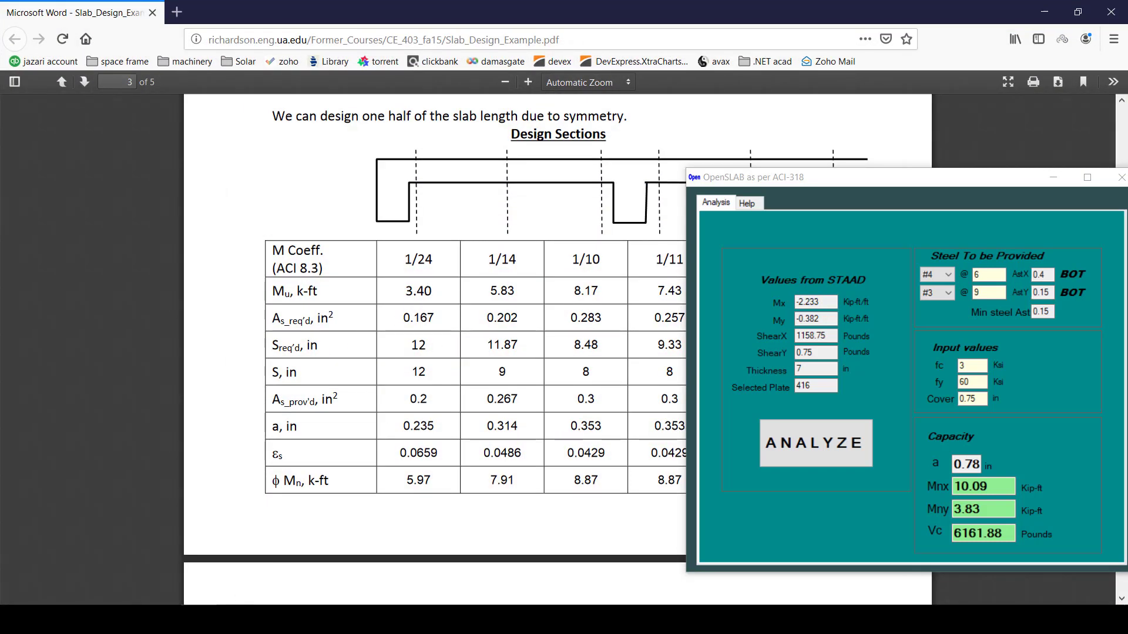
click(413, 619)
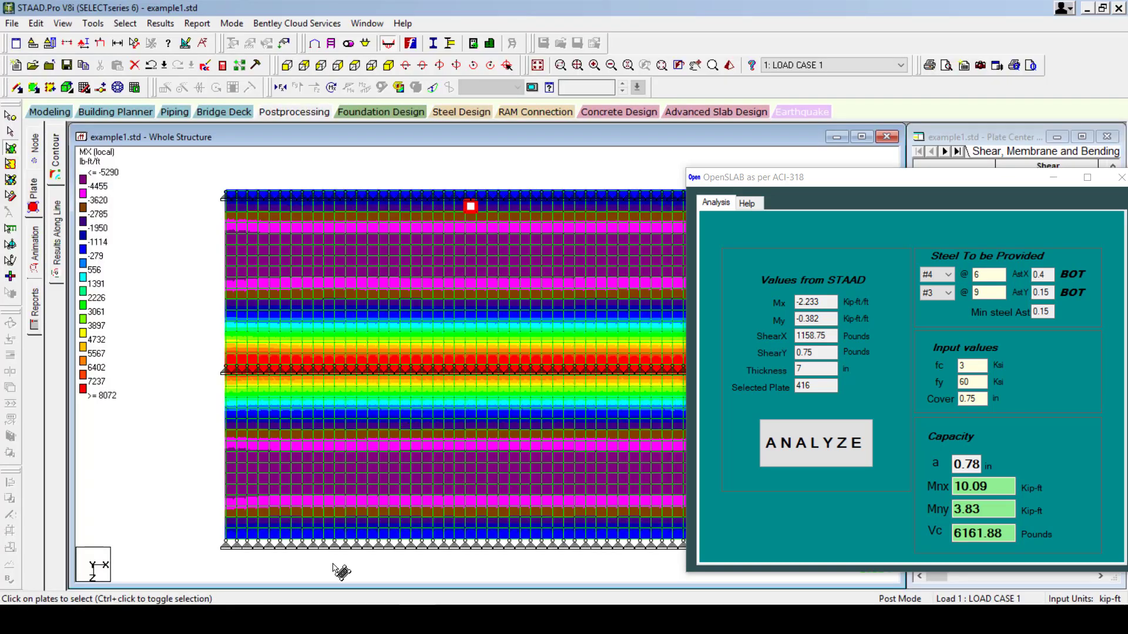
click(352, 619)
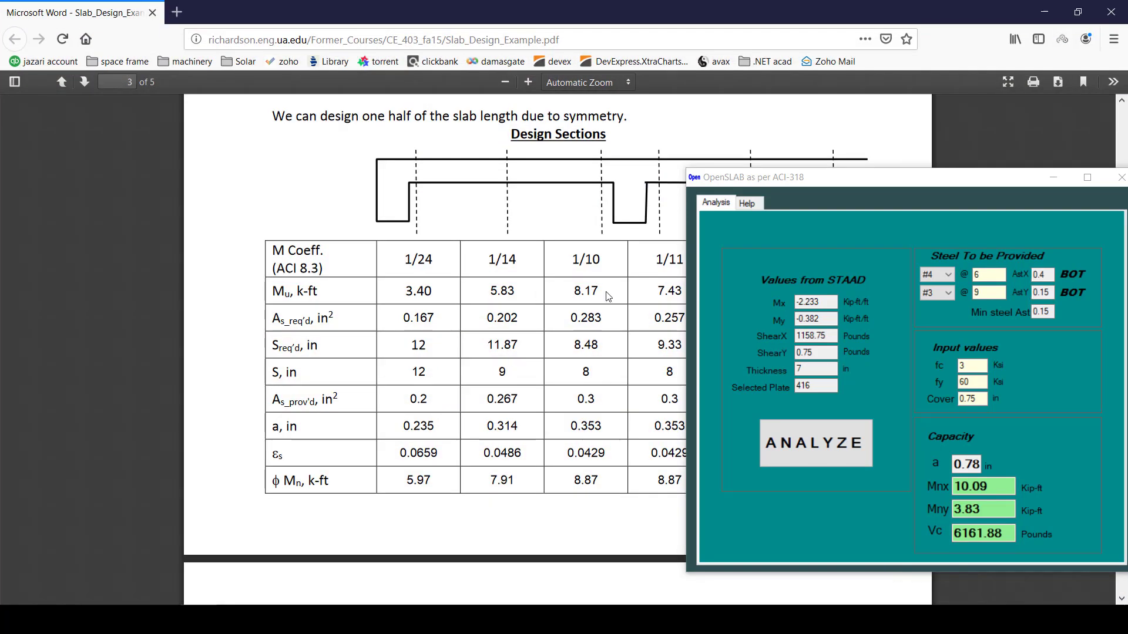
drag(597, 302, 555, 297)
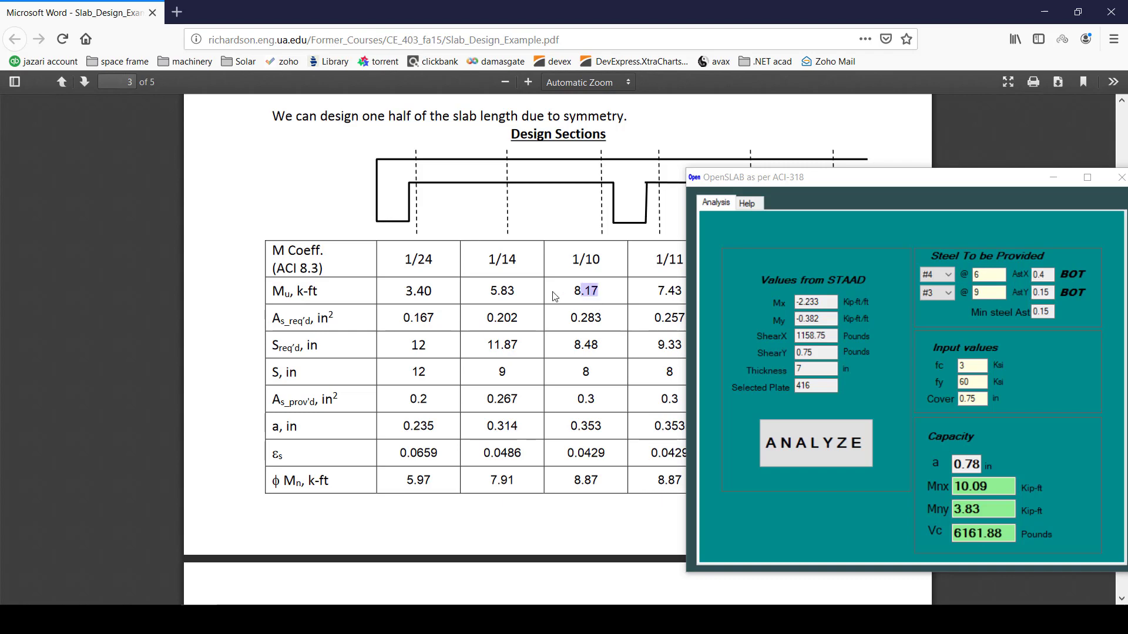
click(414, 620)
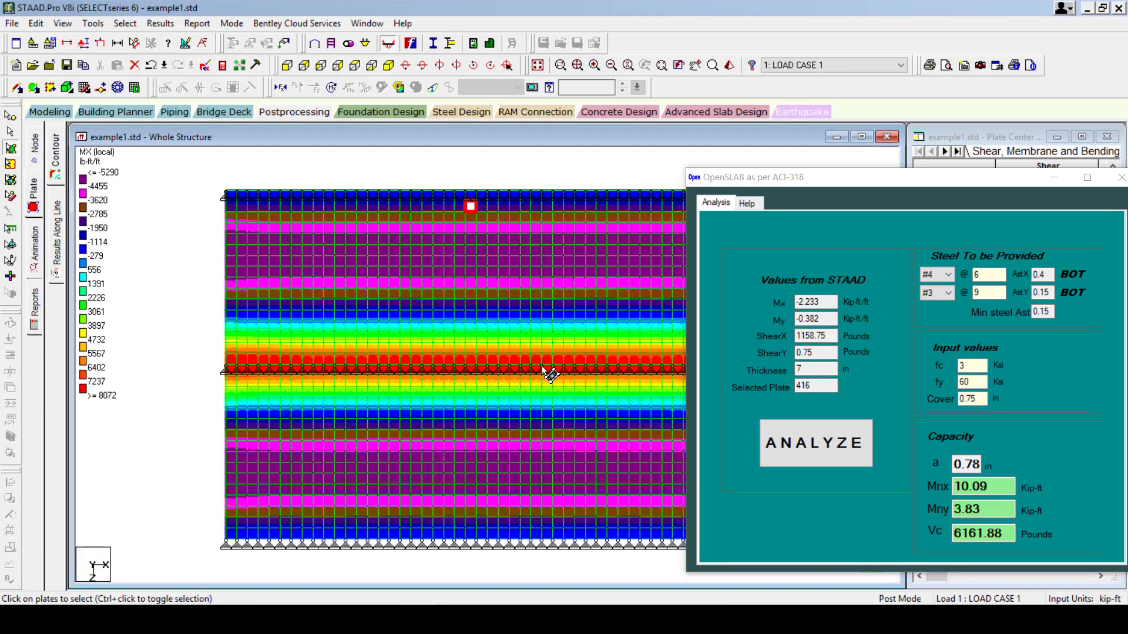
click(494, 361)
Check red-band plate 386 (Mx 7.801) with #4 top bars at 8, 7, then 6 in, reaching Mnx 10.09.
click(832, 448)
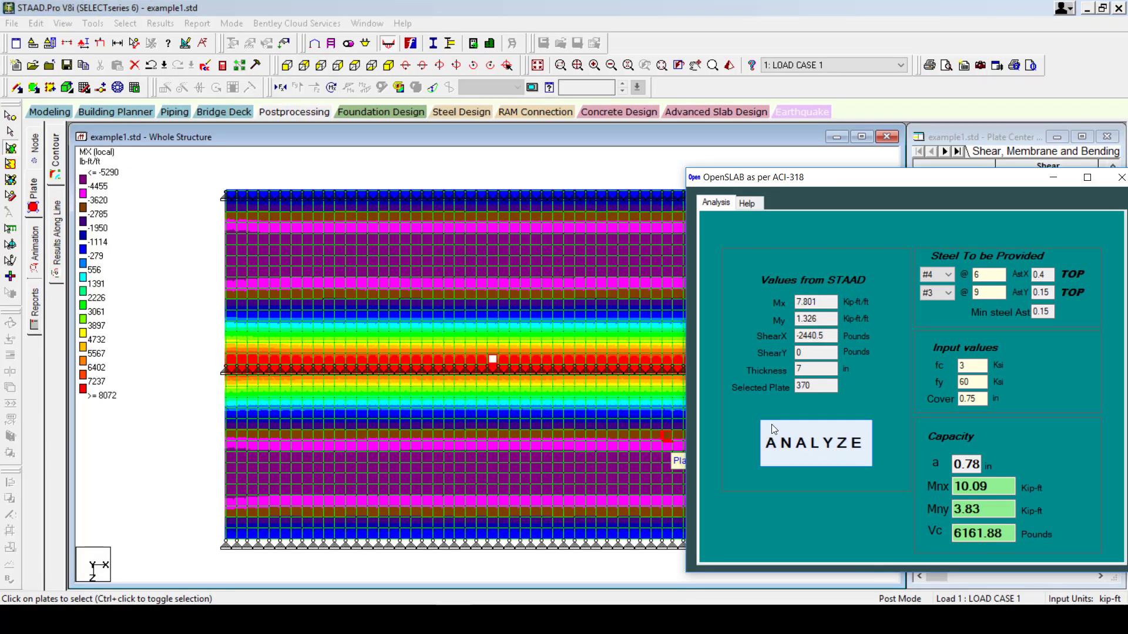
click(482, 360)
double_click(819, 301)
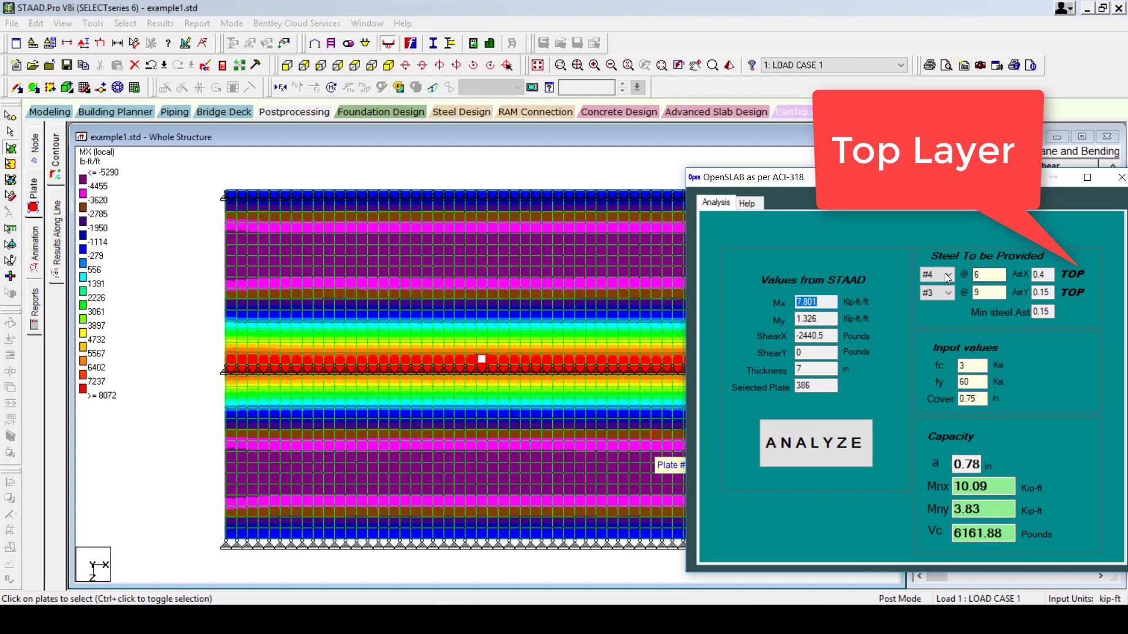
double_click(996, 276)
click(816, 443)
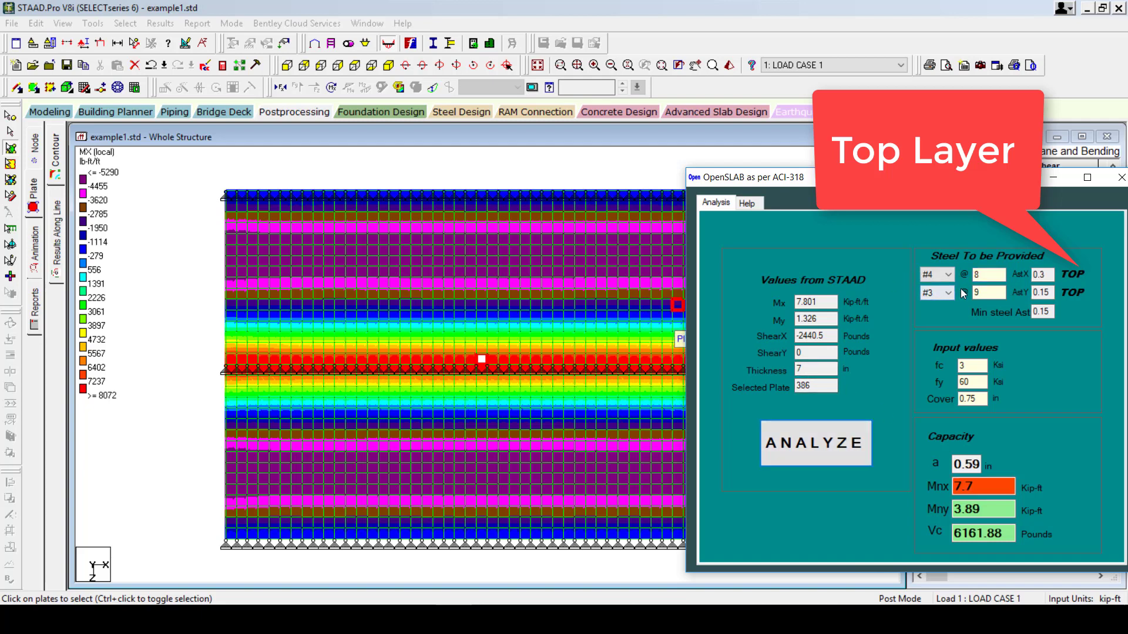
click(980, 275)
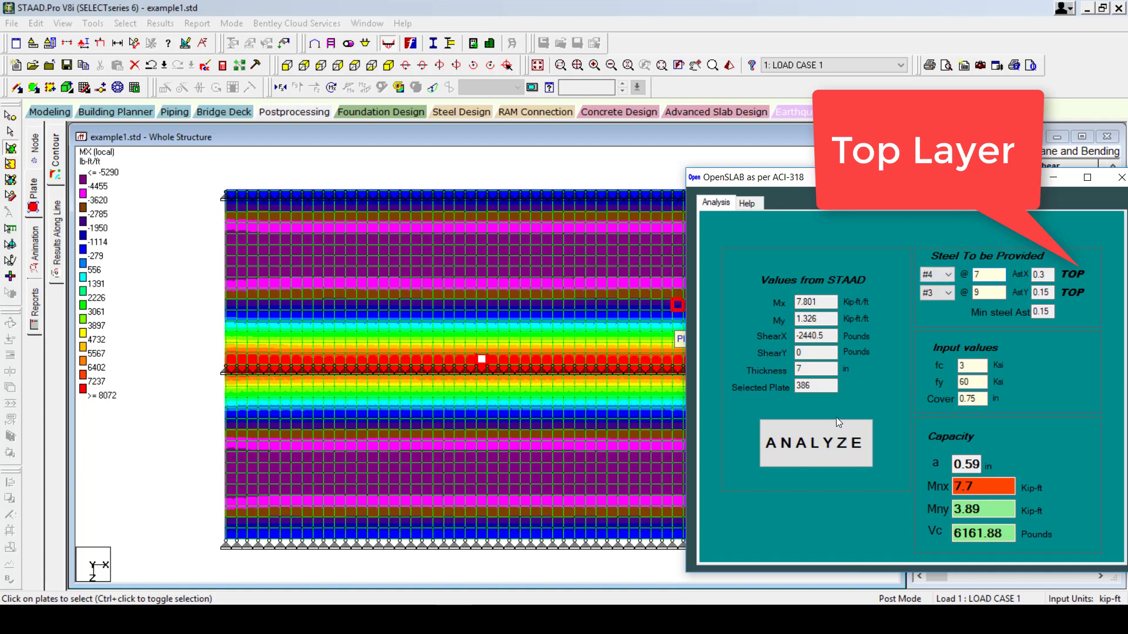
click(828, 444)
double_click(998, 276)
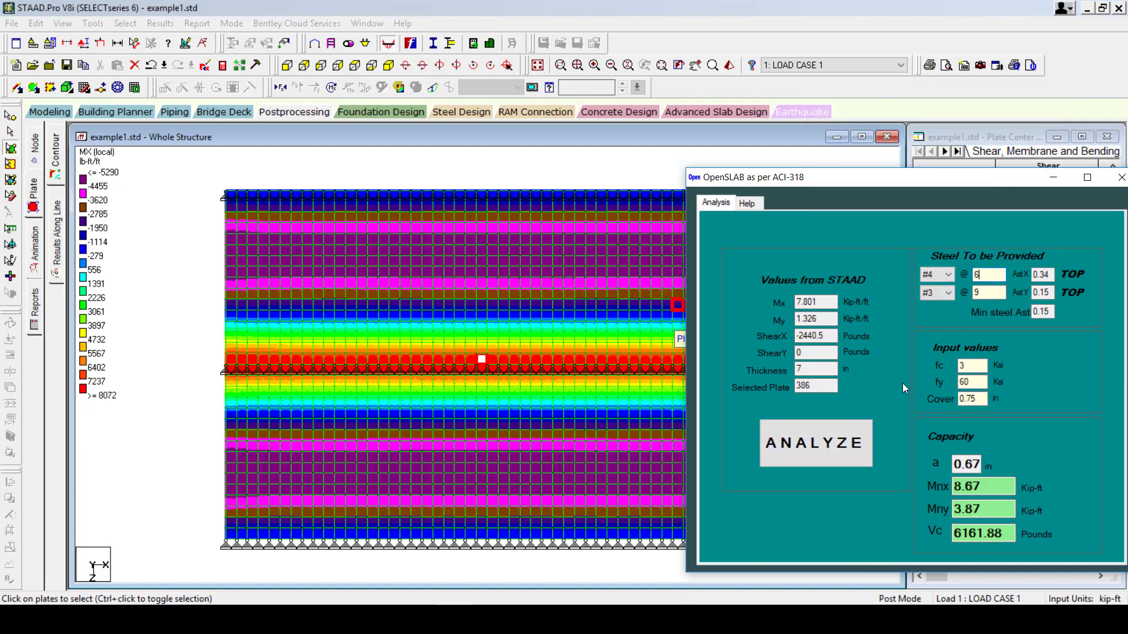
click(816, 443)
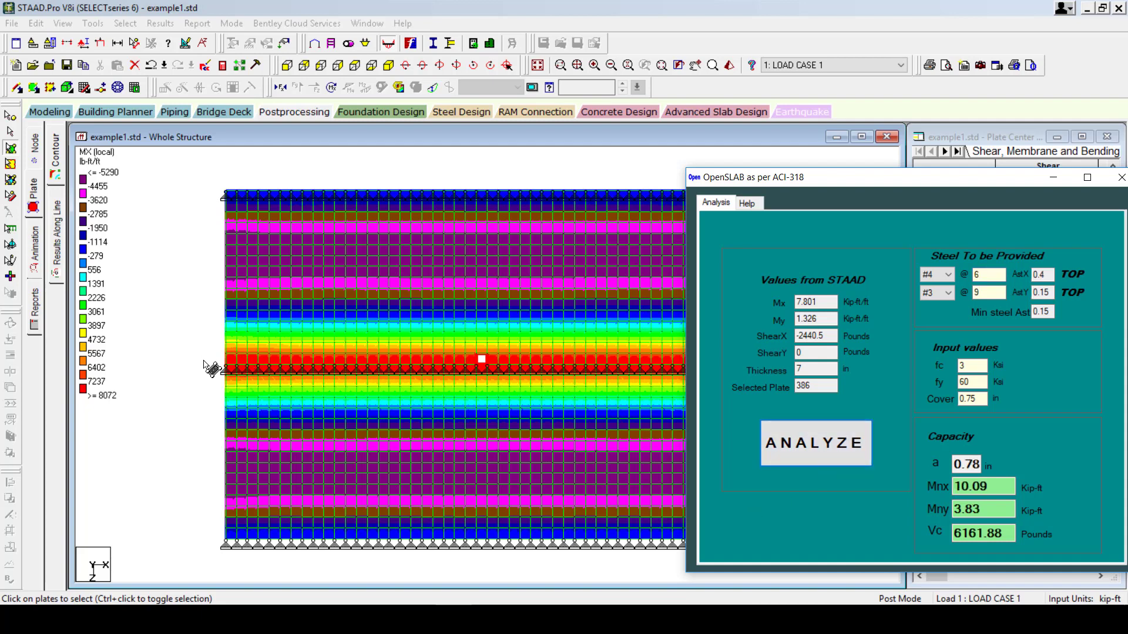
Load five lower-span plates from the magenta/purple bands into OpenSLAB.
click(483, 469)
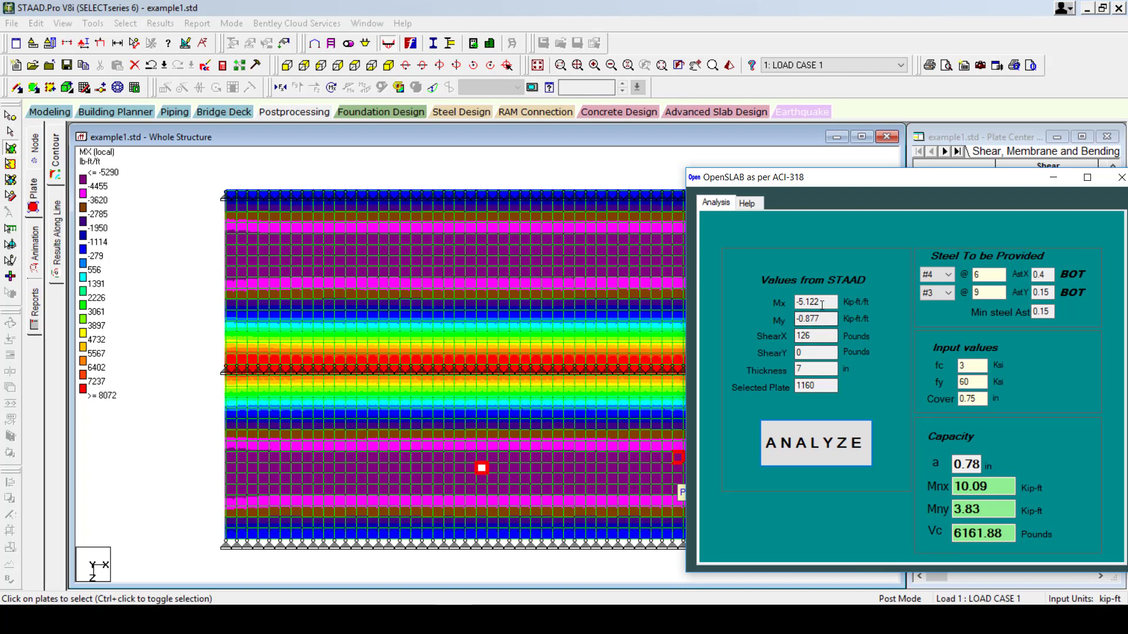
click(483, 458)
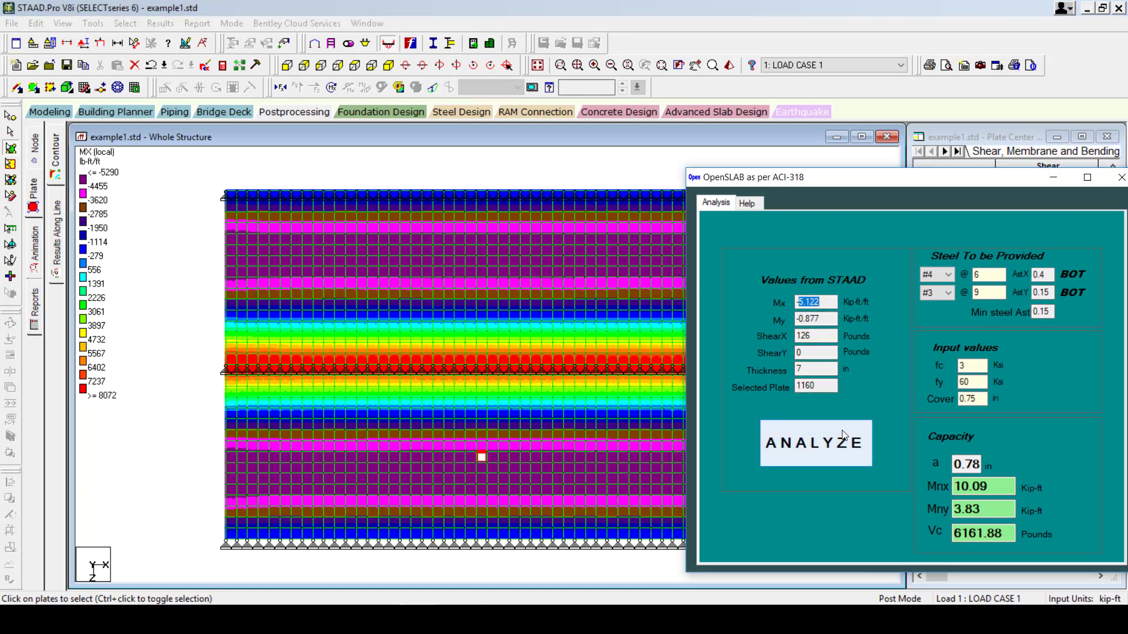
click(481, 447)
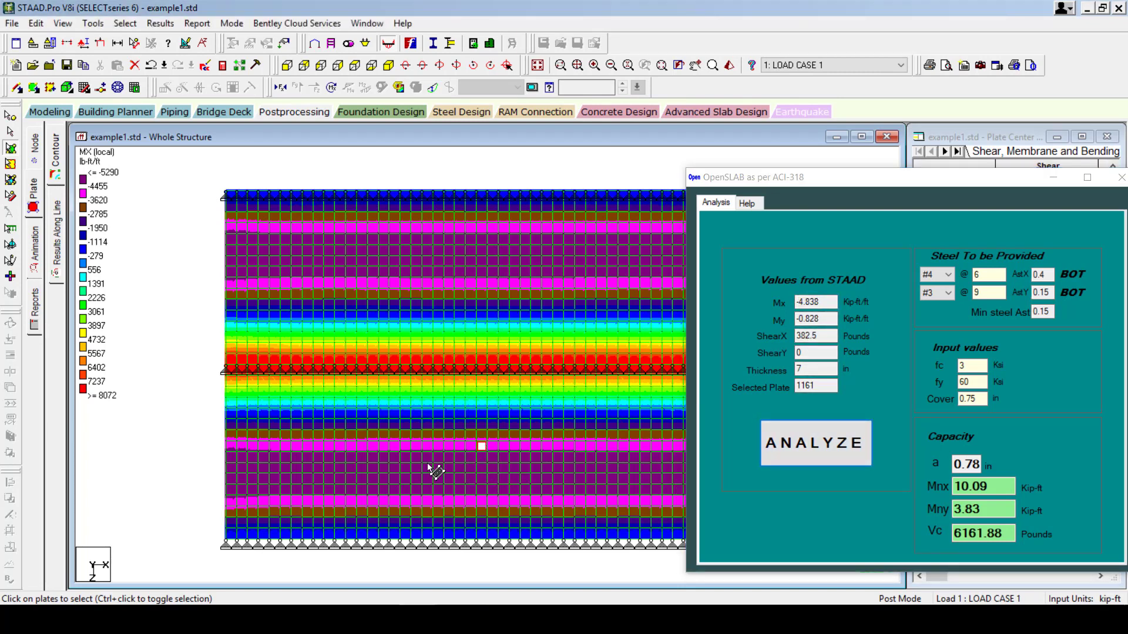
click(480, 479)
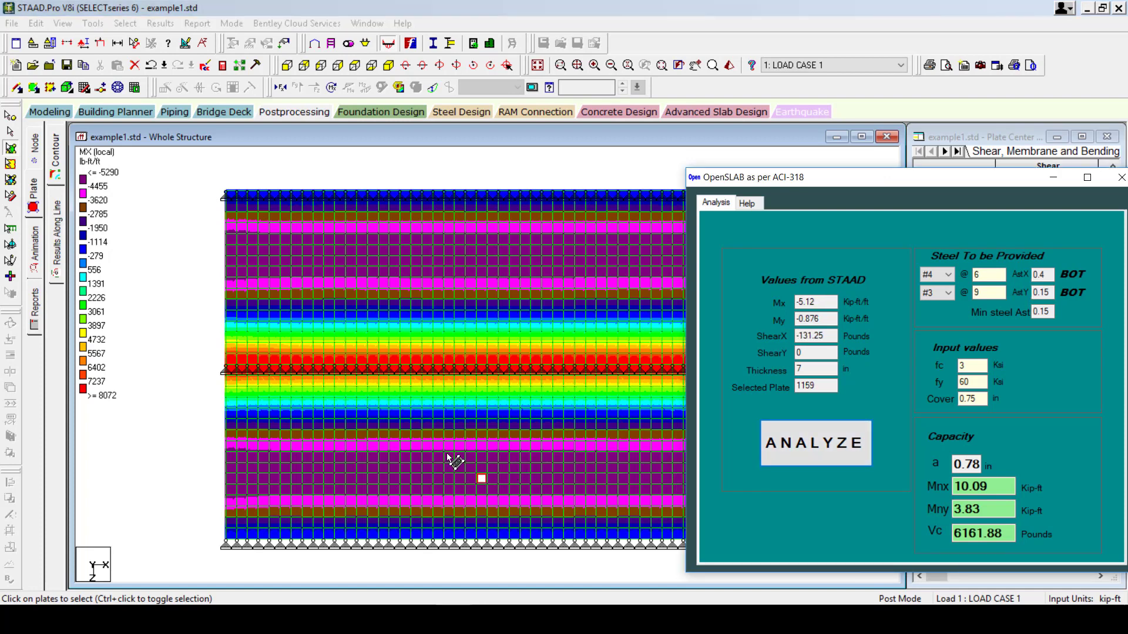
click(513, 469)
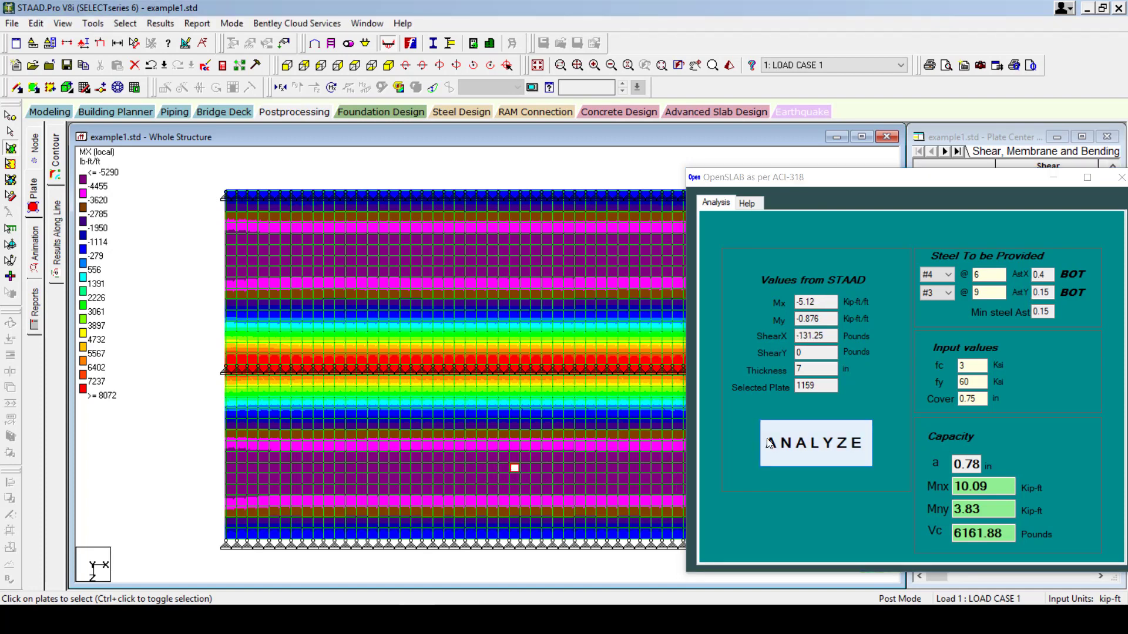
Load three upper-span plates, ending at plate 1112 (Mx -5.121), and show the PDF's page 4.
click(493, 259)
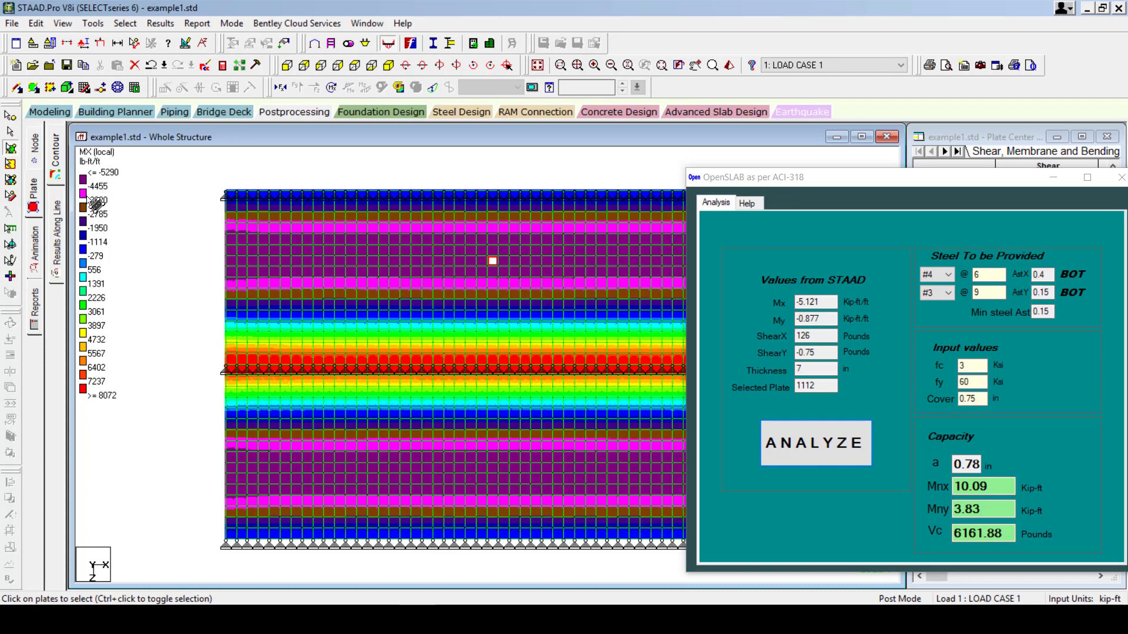
click(504, 262)
click(459, 261)
click(212, 619)
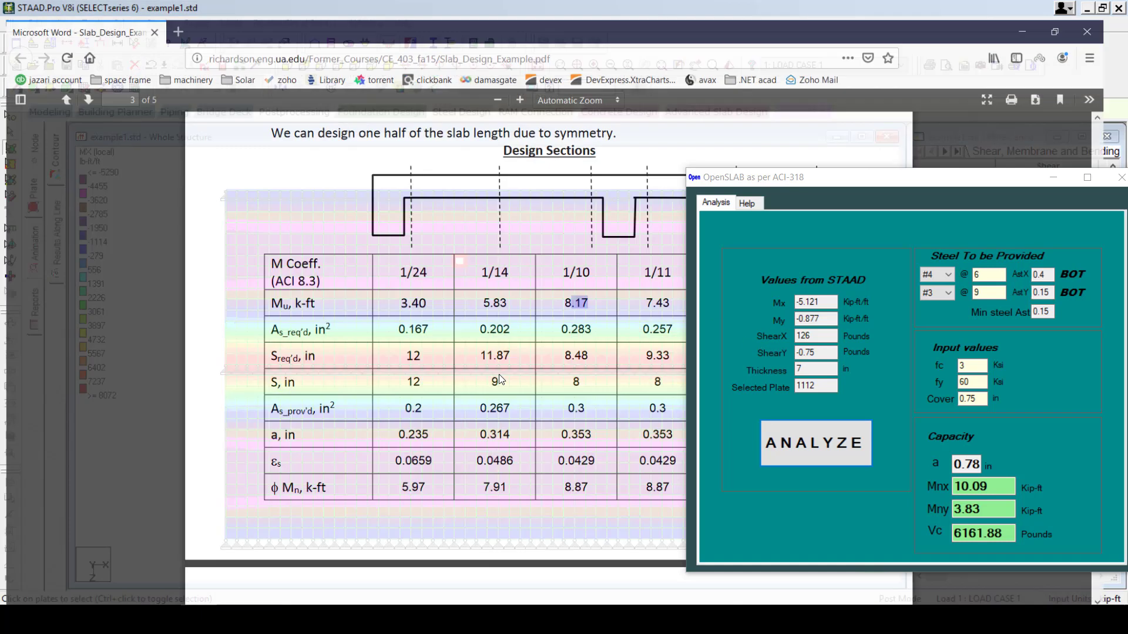
scroll(519, 370, down, 10)
scroll(519, 372, up, 5)
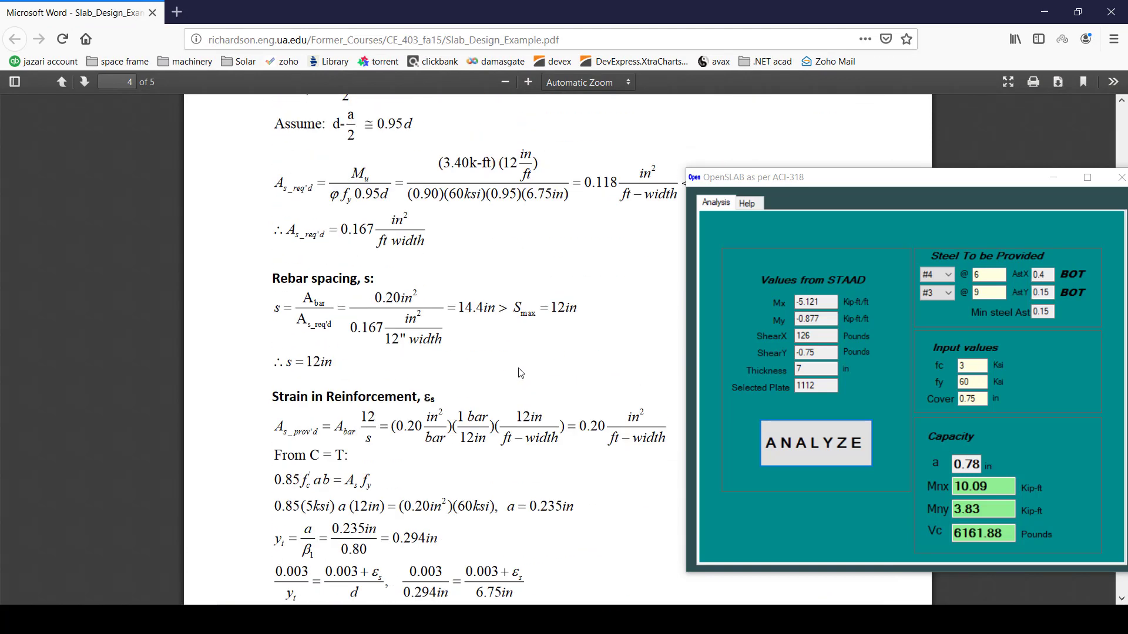
Load red-band plate 1185 (Mx 7.801, ShearX 2440.5 lb) into OpenSLAB and select its ShearX value.
click(213, 620)
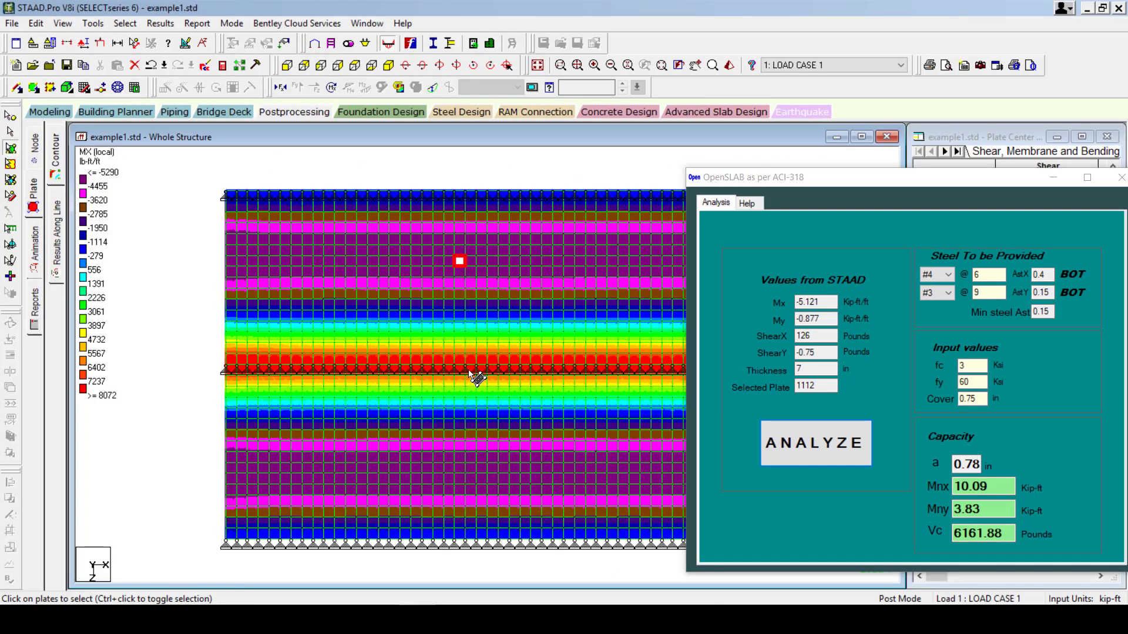
click(472, 373)
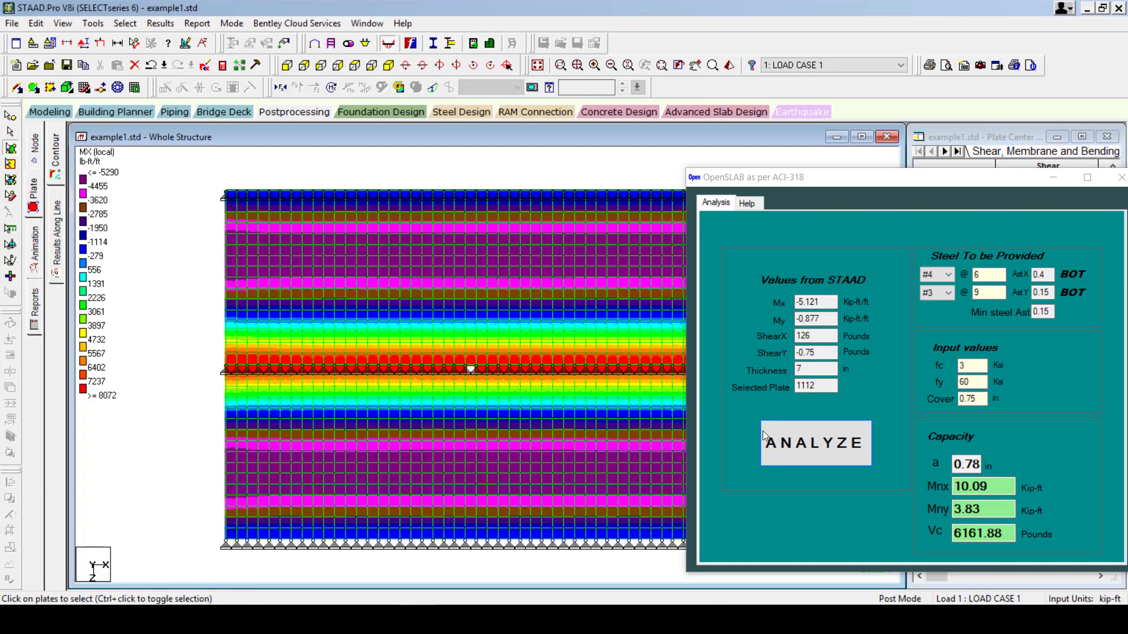
click(814, 445)
double_click(832, 336)
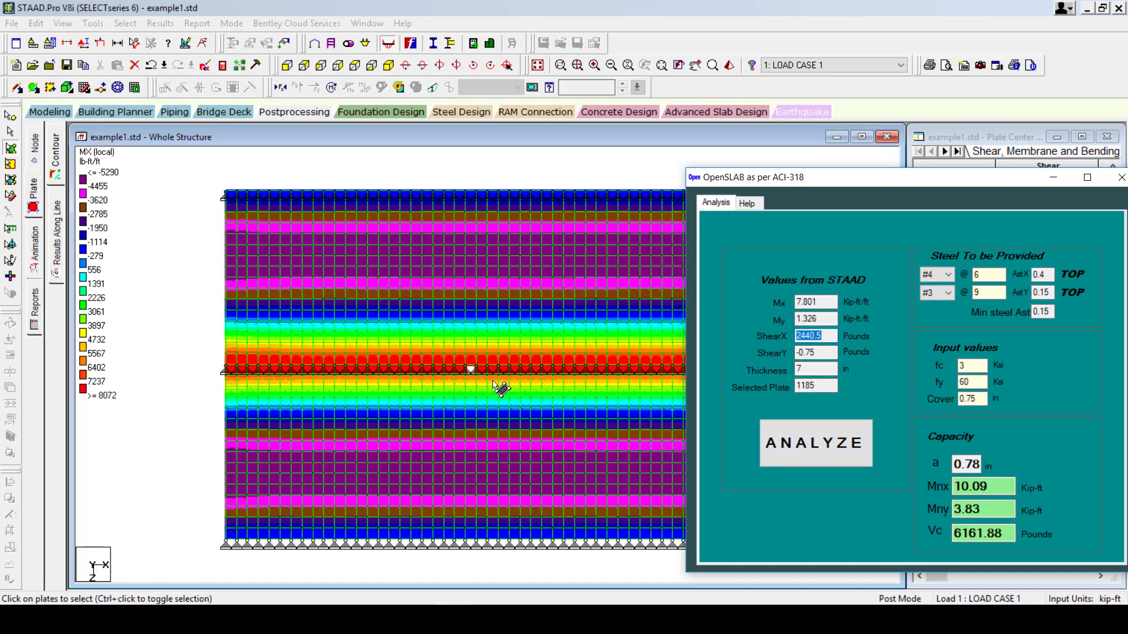
click(829, 338)
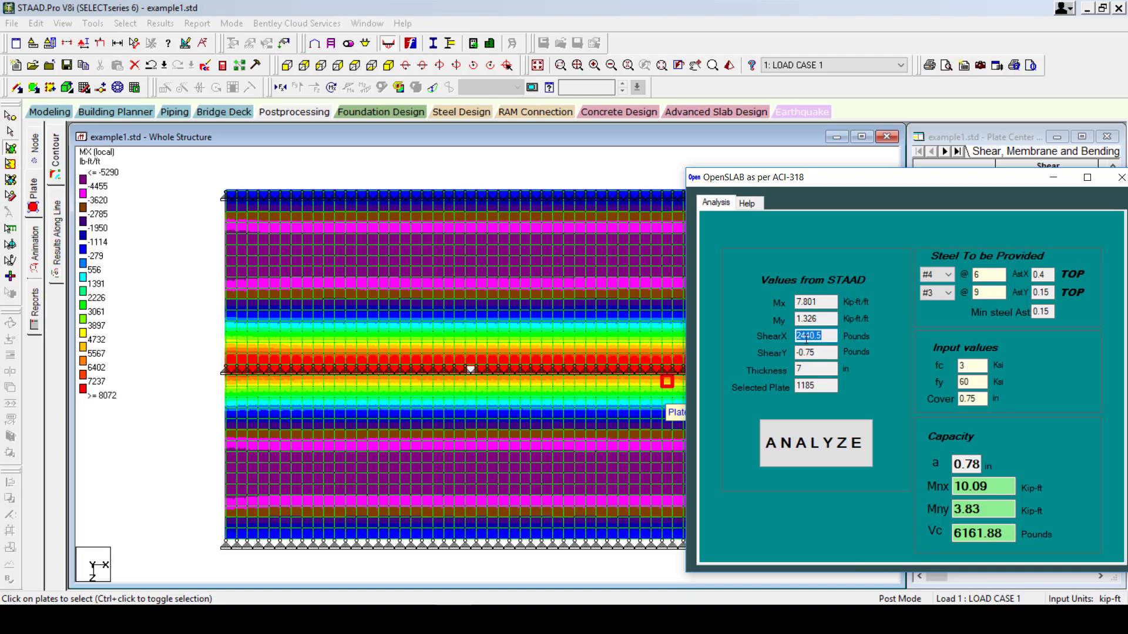
key(alt+Tab)
scroll(460, 310, up, 15)
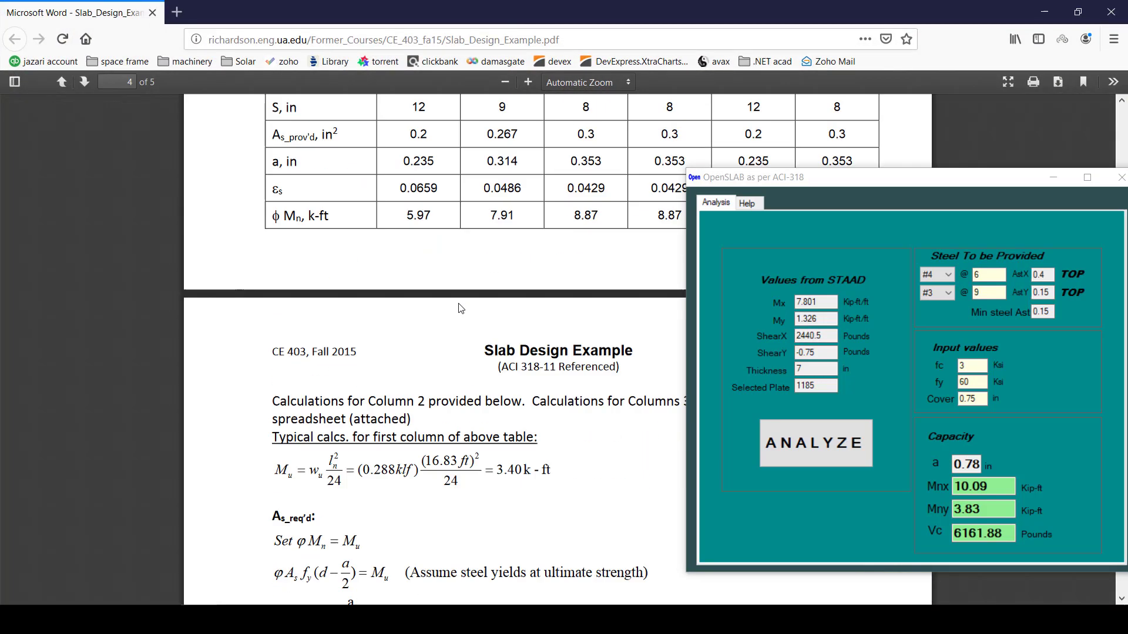
scroll(460, 309, up, 10)
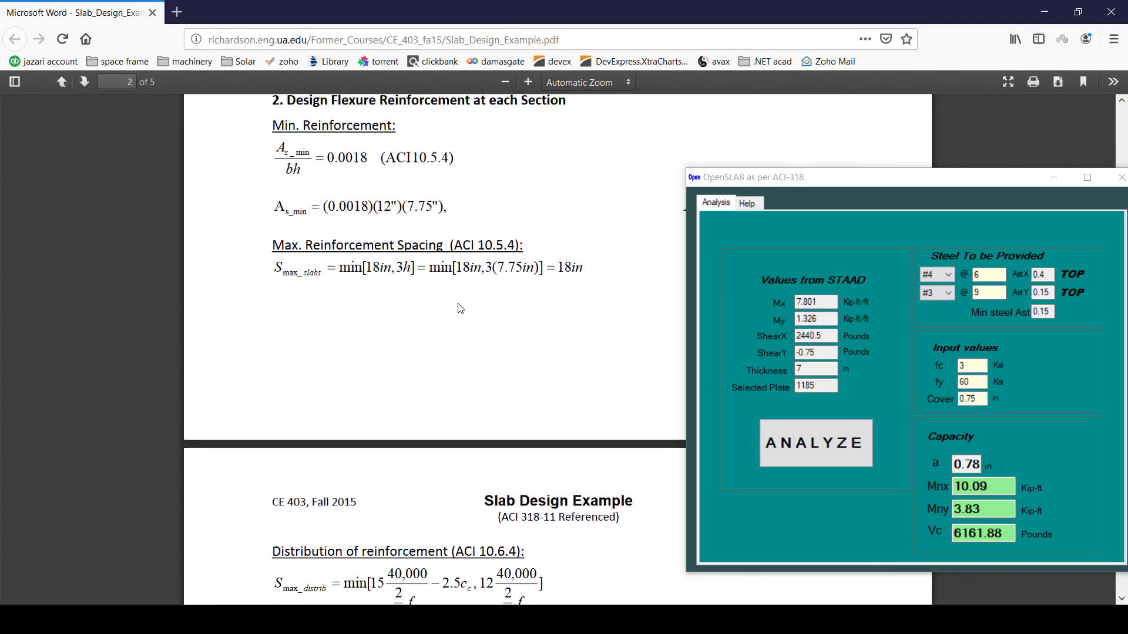
scroll(359, 339, up, 7)
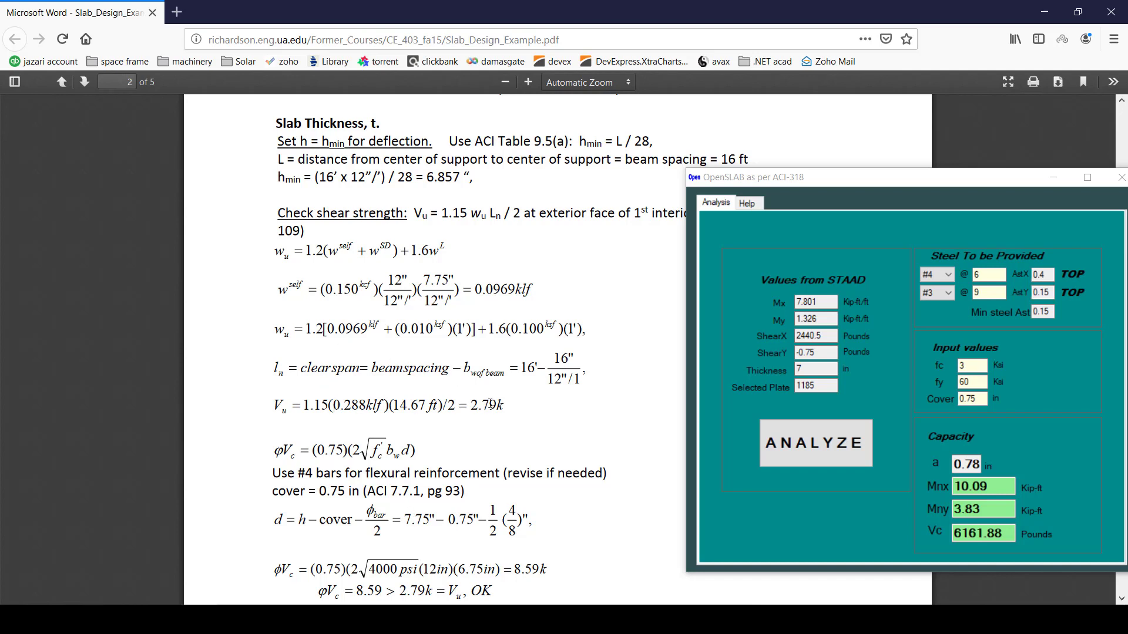
drag(511, 410, 475, 406)
scroll(493, 409, down, 2)
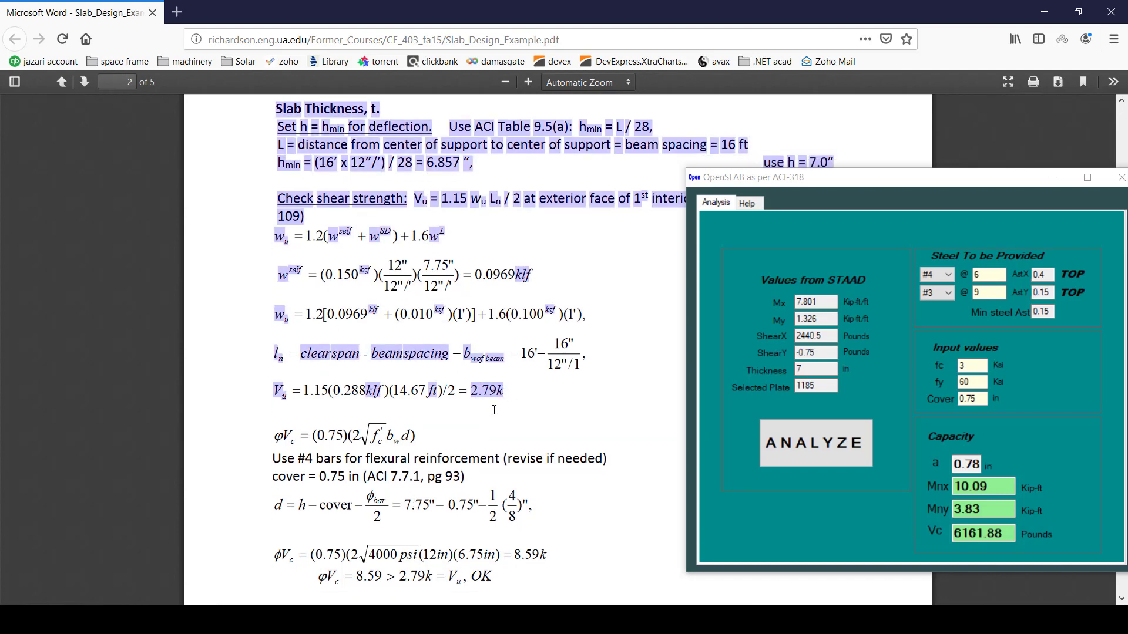
click(498, 344)
click(306, 620)
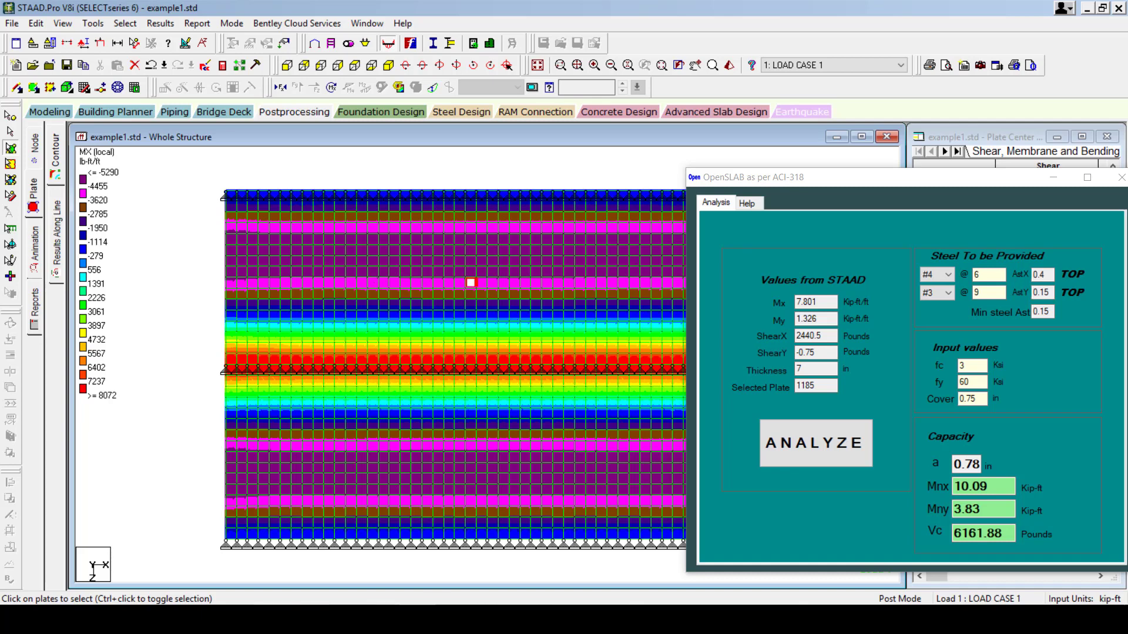
Rearrange the PDF and OpenSLAB windows and recheck plate 409 (Mx -4.265) with #4 bars at 9, giving Mnx 6.97.
key(alt+Tab)
scroll(501, 370, down, 10)
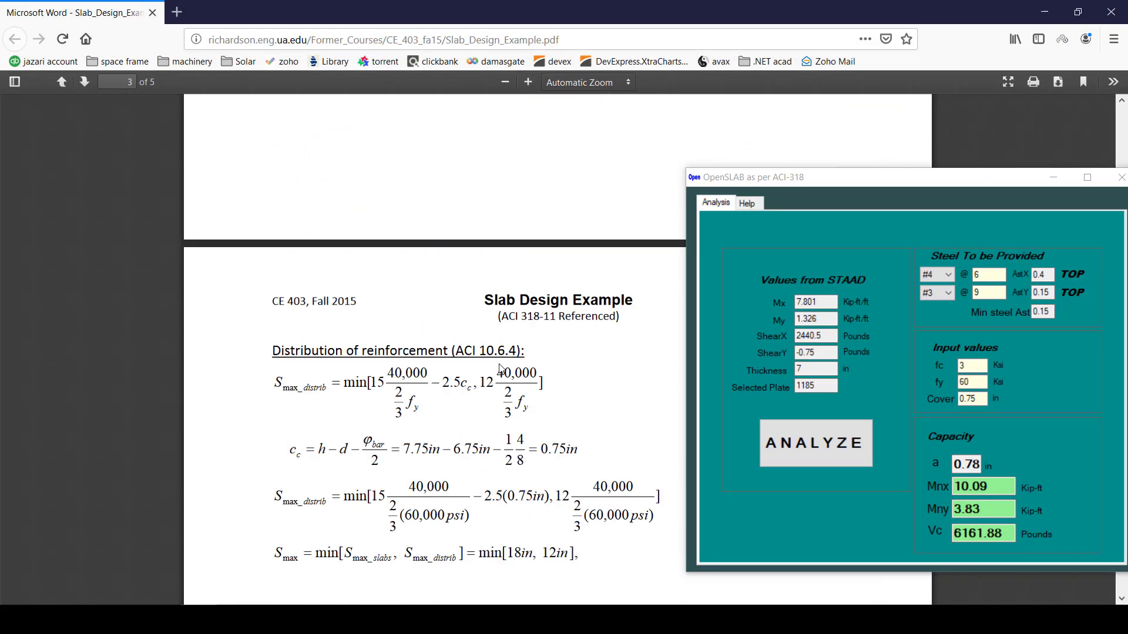
scroll(500, 368, down, 10)
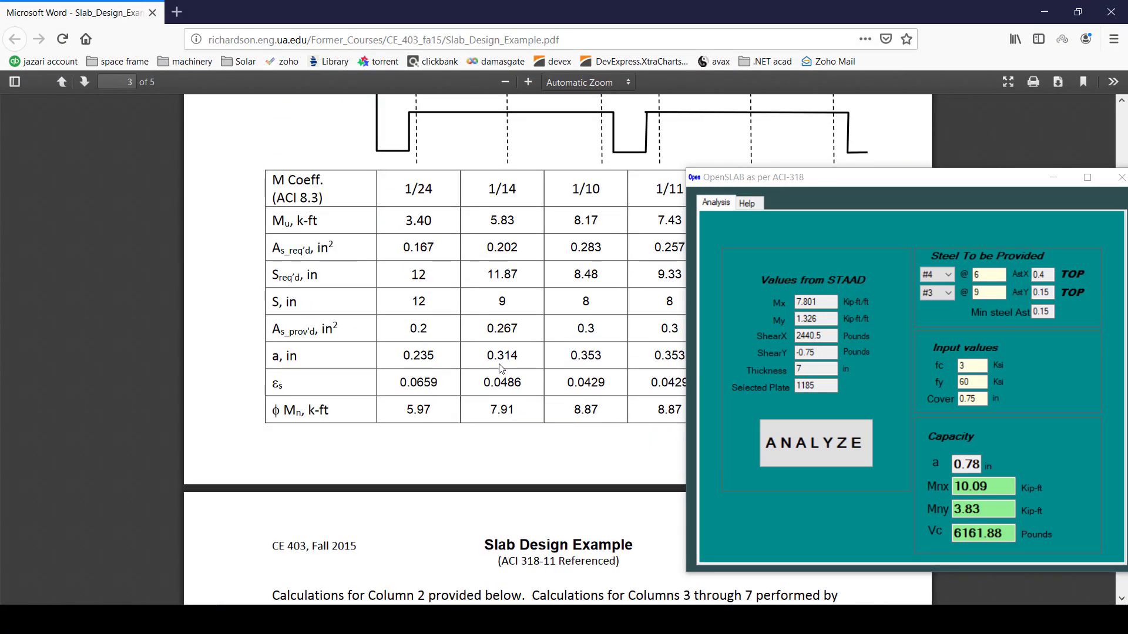
drag(825, 177, 902, 167)
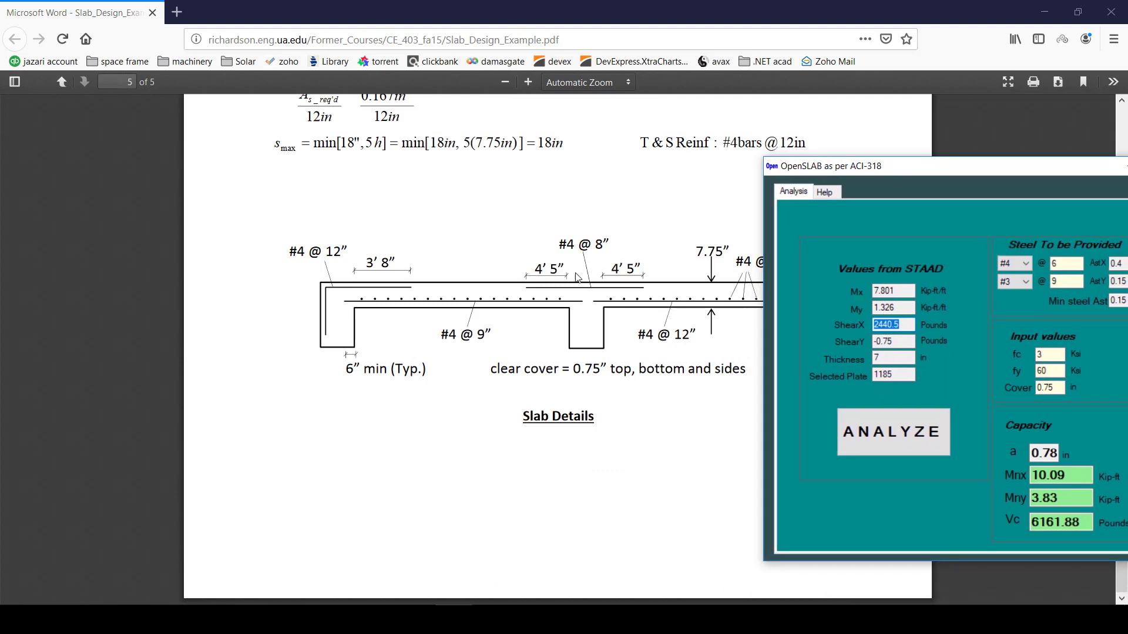
scroll(581, 274, up, 5)
scroll(431, 312, down, 5)
mouse_move(970, 170)
mouse_down()
mouse_move(961, 194)
mouse_move(628, 327)
mouse_move(595, 378)
mouse_up()
double_click(693, 471)
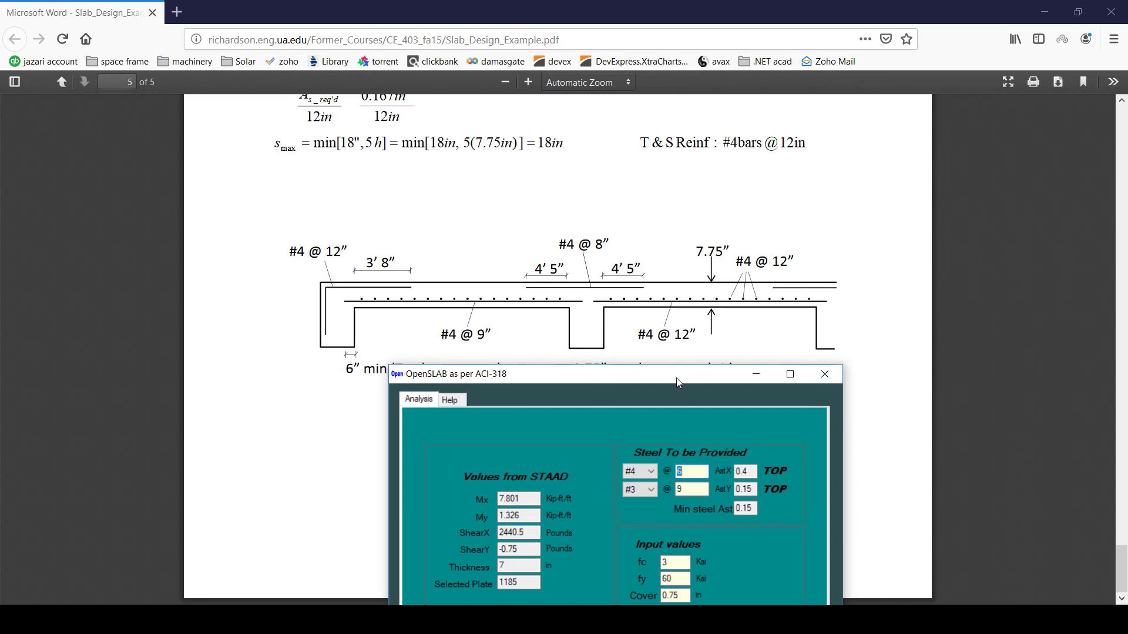
drag(679, 382, 991, 155)
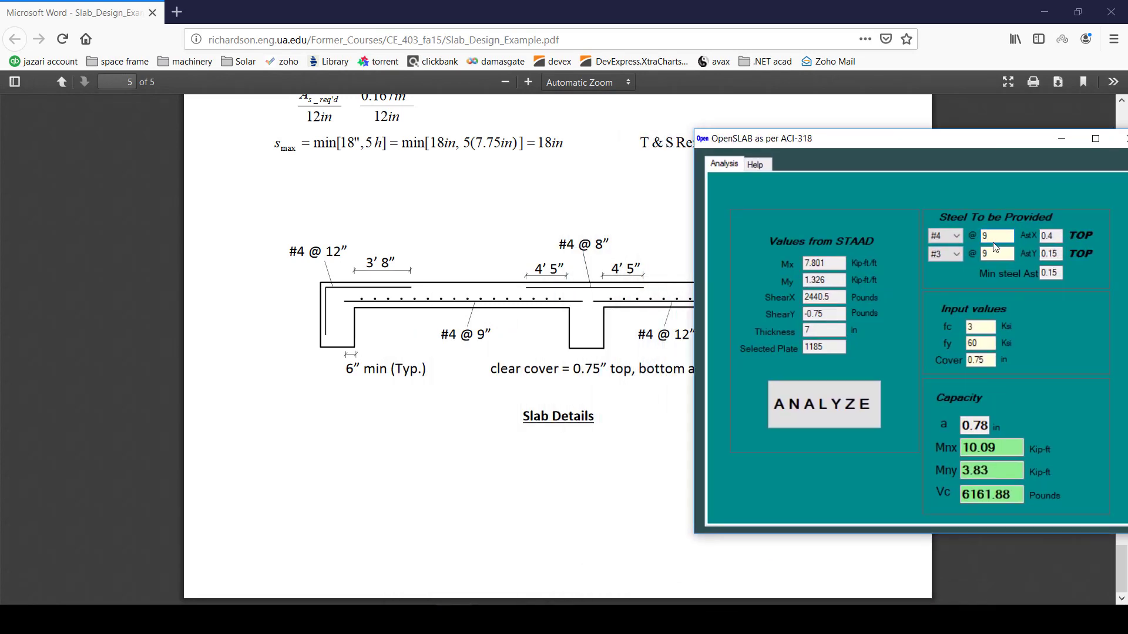
click(816, 407)
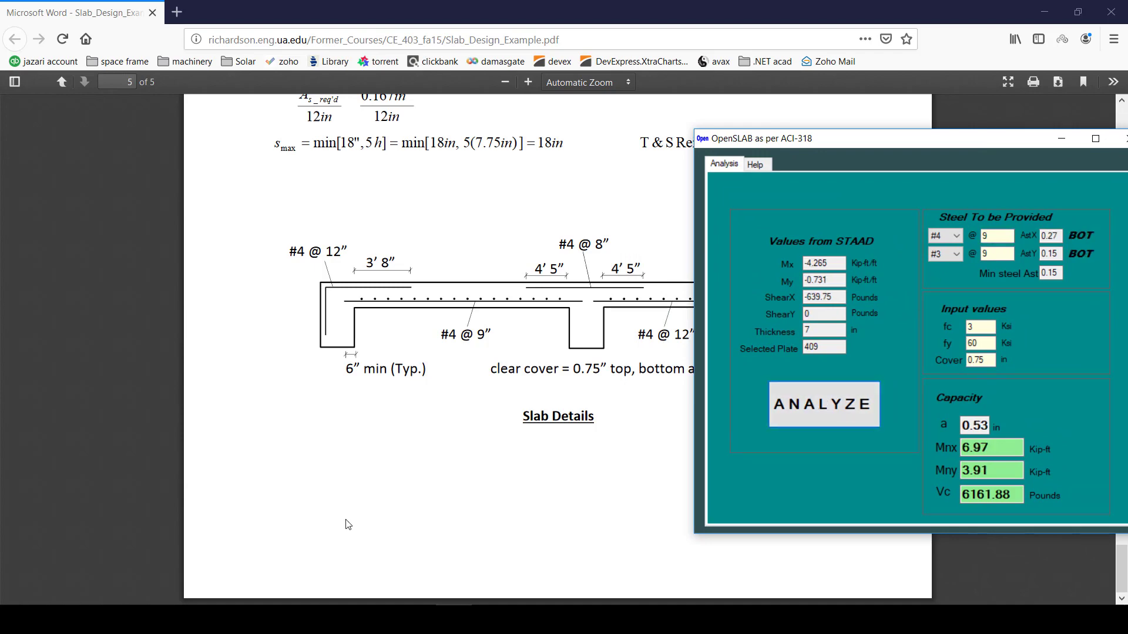
Recheck plates 411, 410 and 412, ending with plate 412's Mx -5.119 against Mnx 6.97.
click(436, 618)
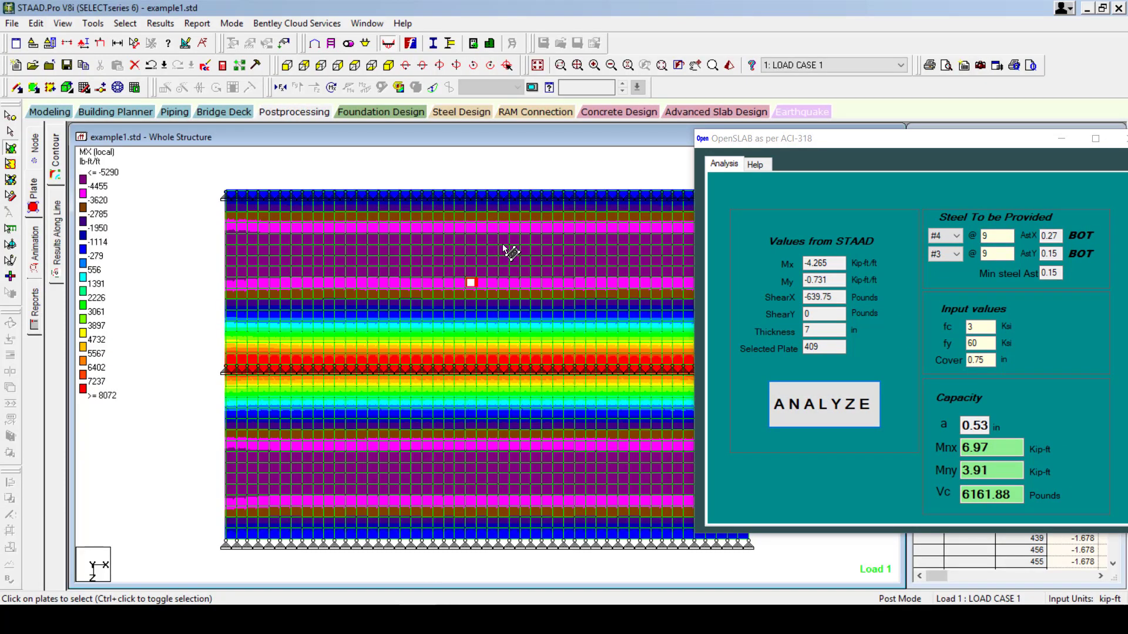
click(472, 262)
click(841, 420)
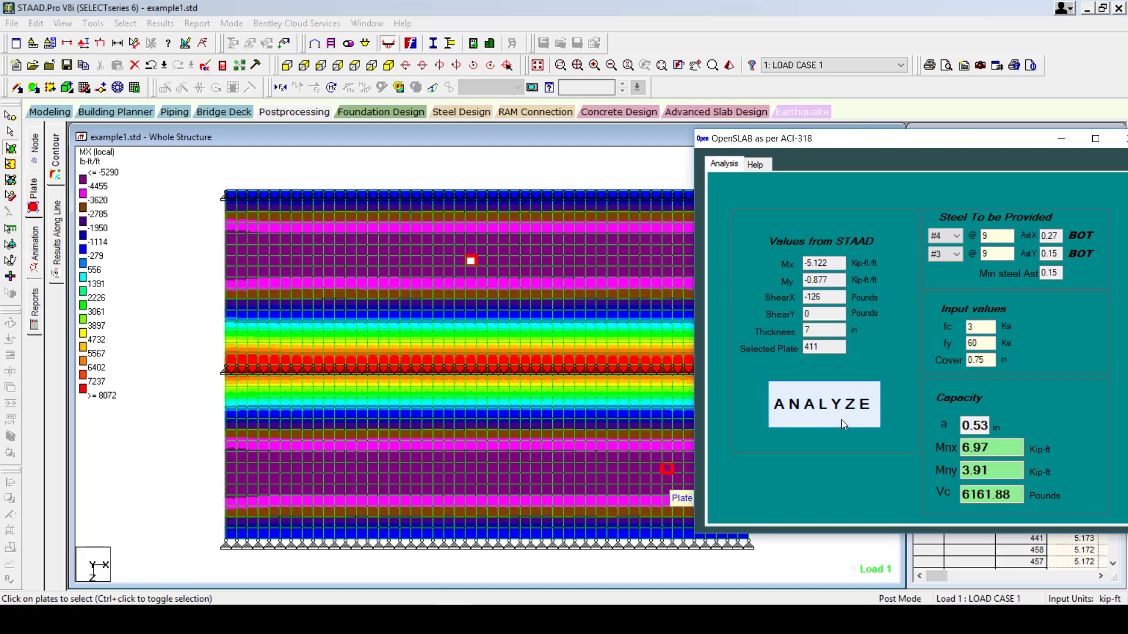
click(473, 272)
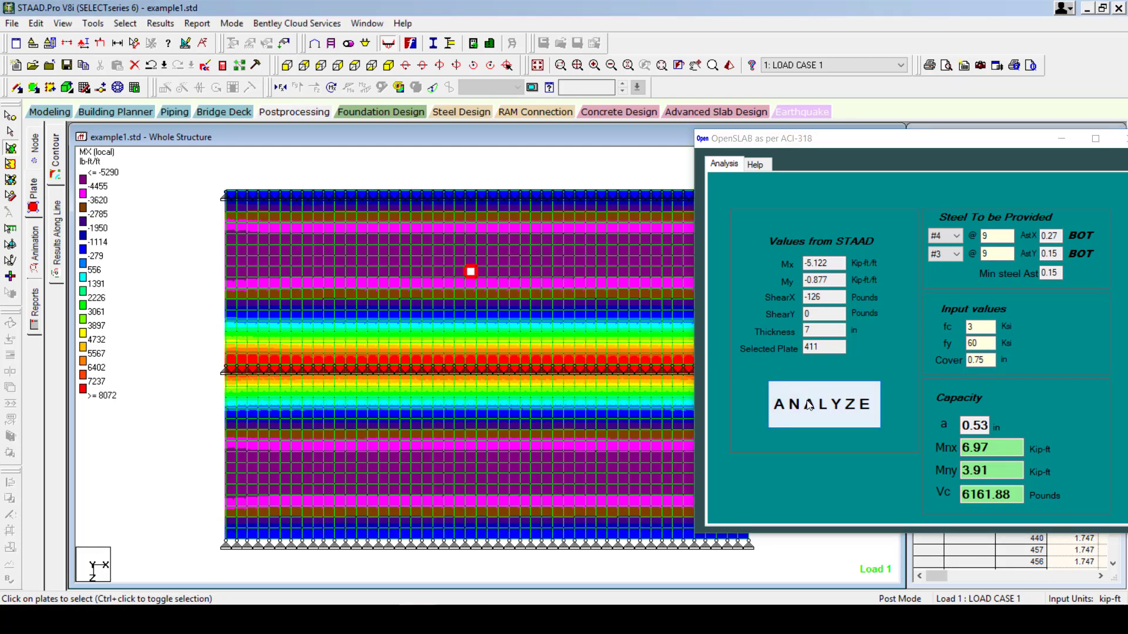
click(822, 405)
click(471, 251)
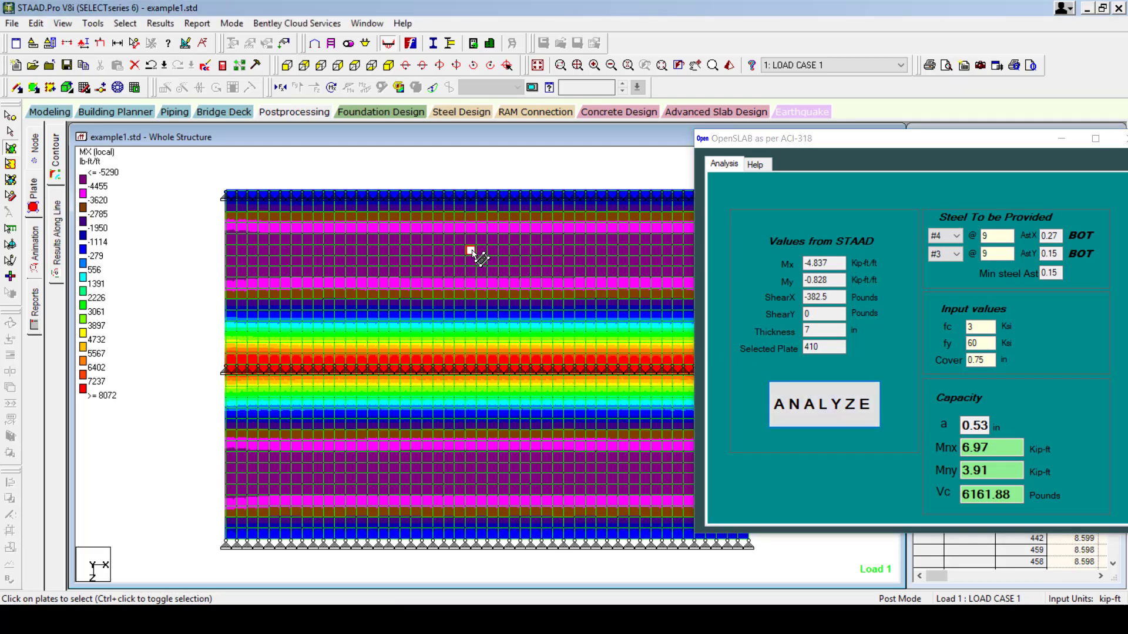
click(834, 410)
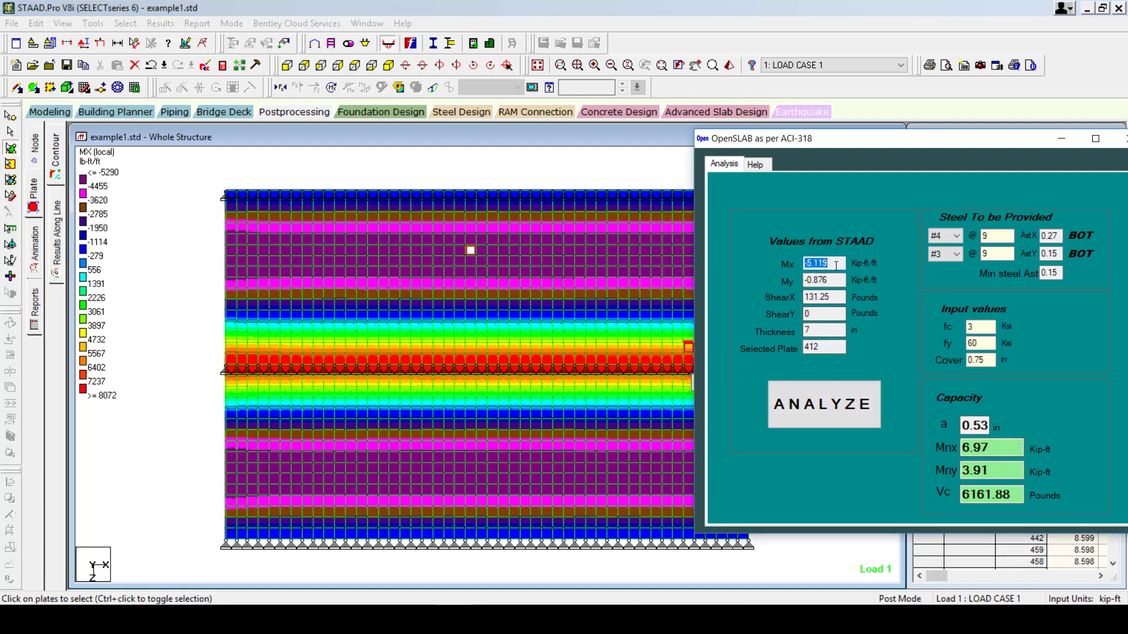
drag(994, 448, 960, 450)
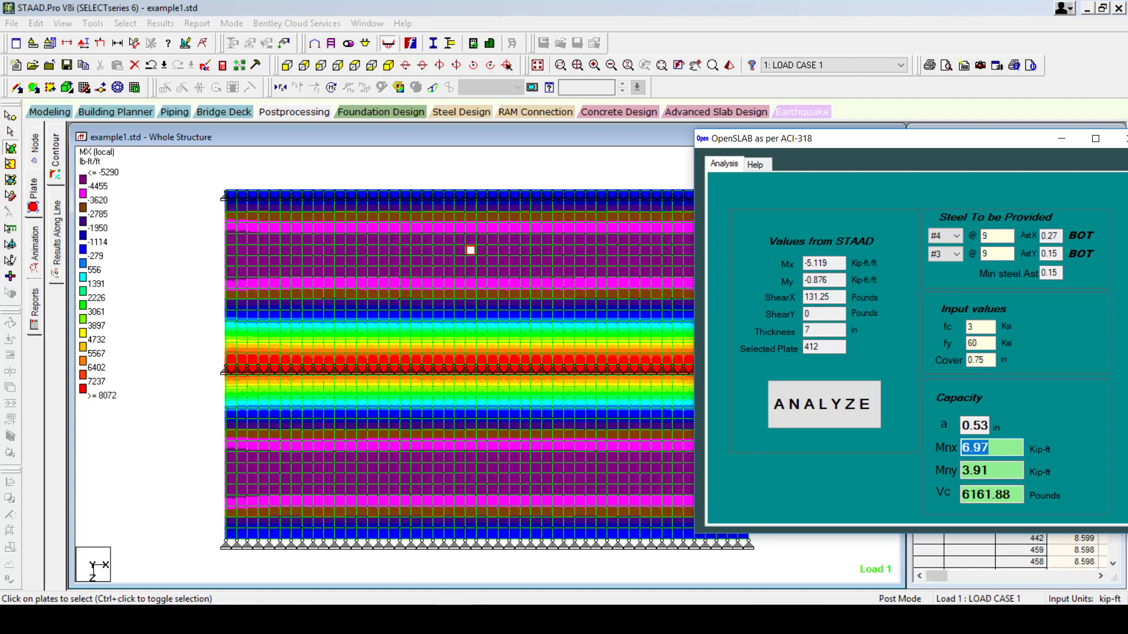
key(alt+Tab)
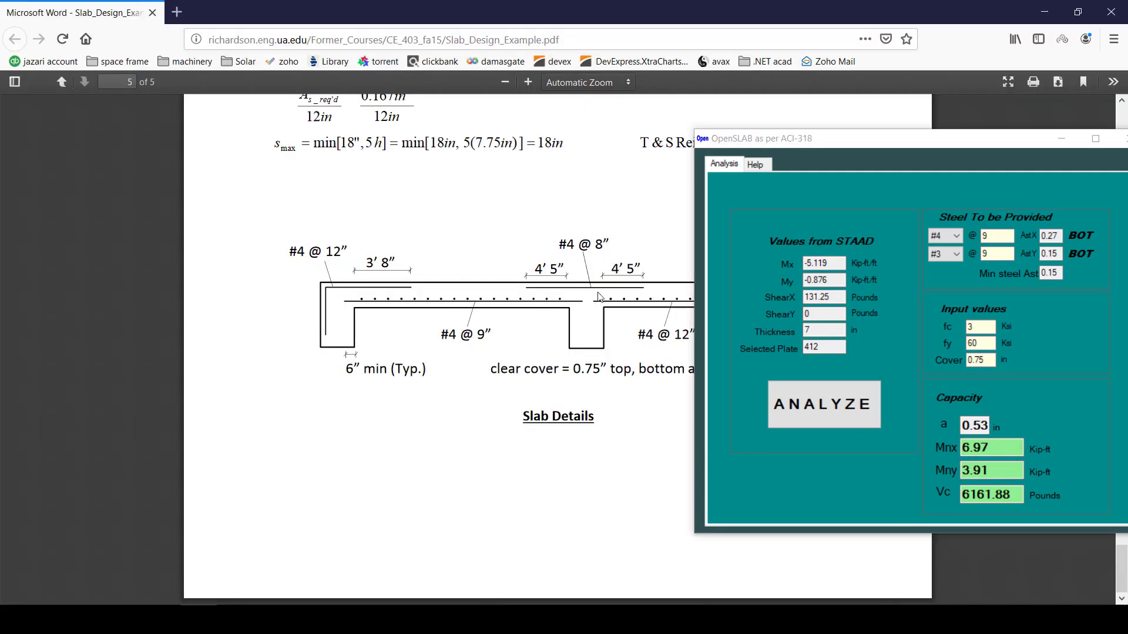
Review the #4 @ 9 and #3 @ 9 bar settings in OpenSLAB, then return to the STAAD.Pro MX contour.
double_click(999, 235)
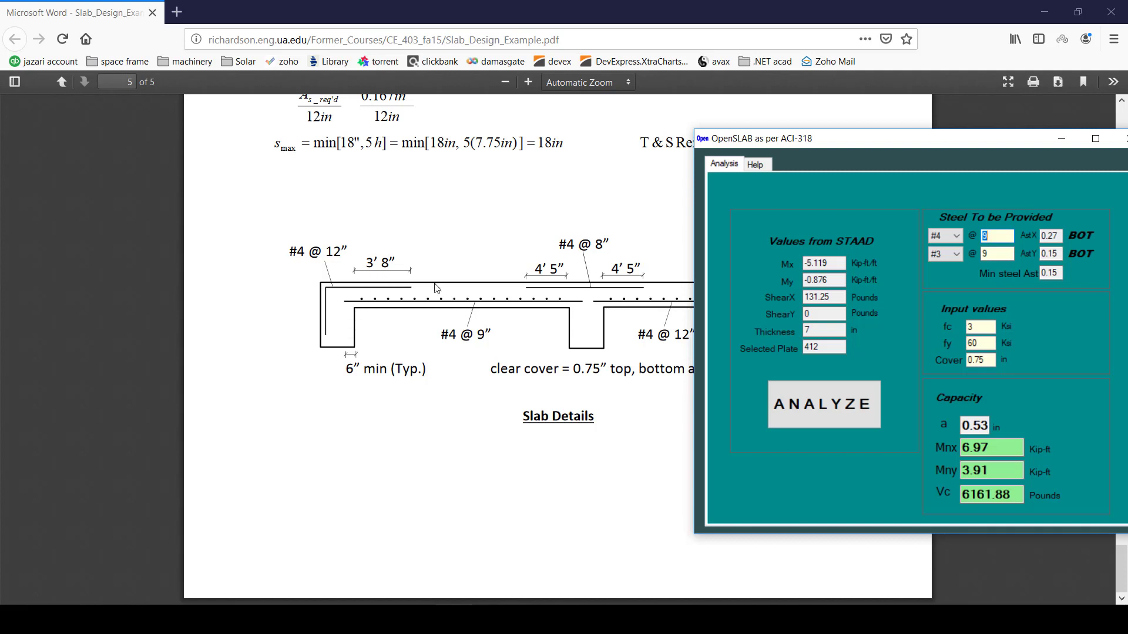
click(958, 254)
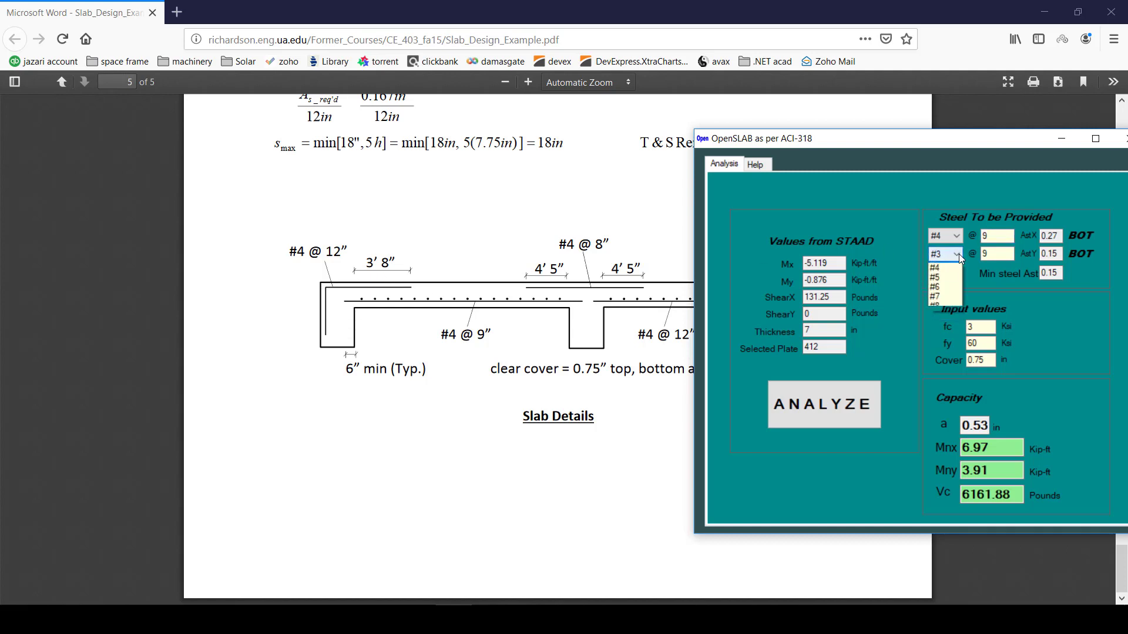
click(1006, 252)
click(1005, 253)
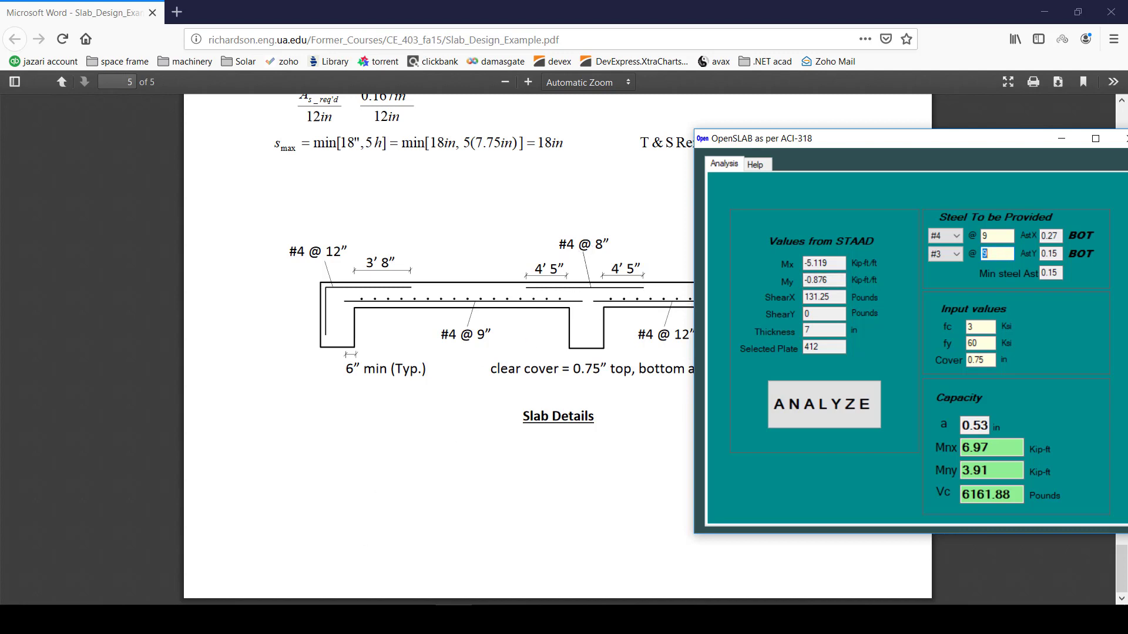
click(200, 619)
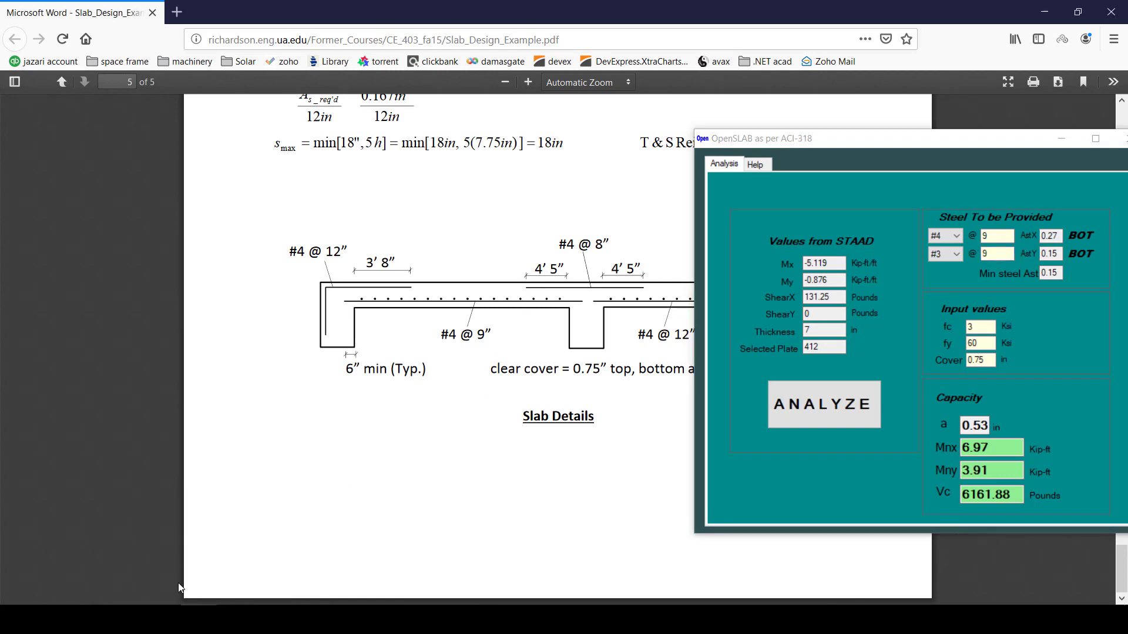
click(162, 619)
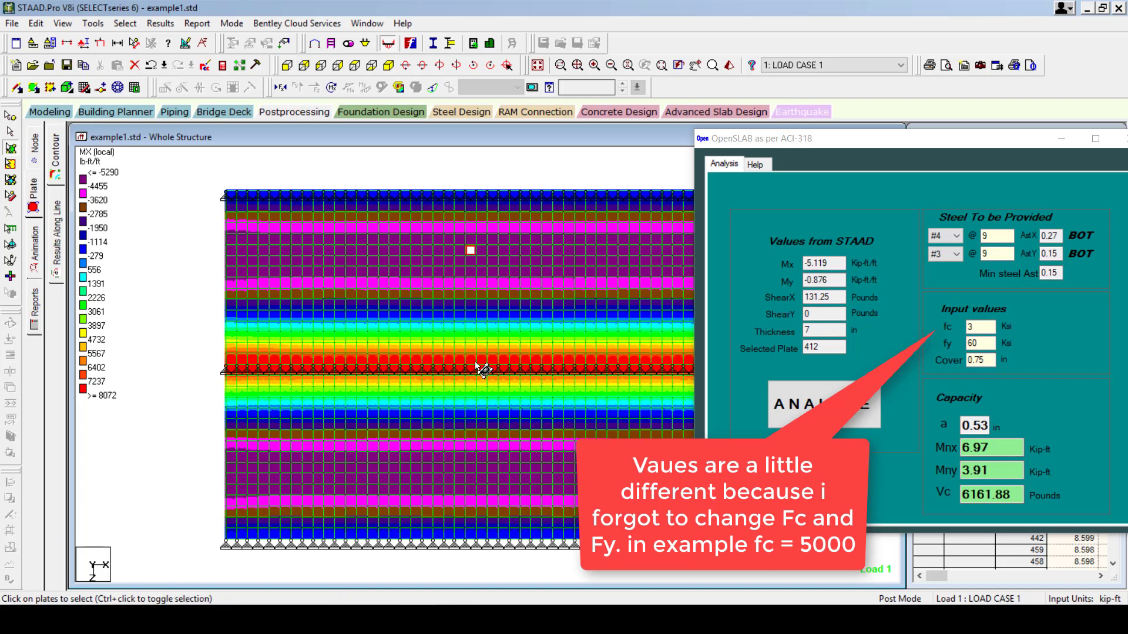
Load plate 402's forces into OpenSLAB and check its insufficient Mnx against Mx 7.801.
click(476, 363)
click(817, 405)
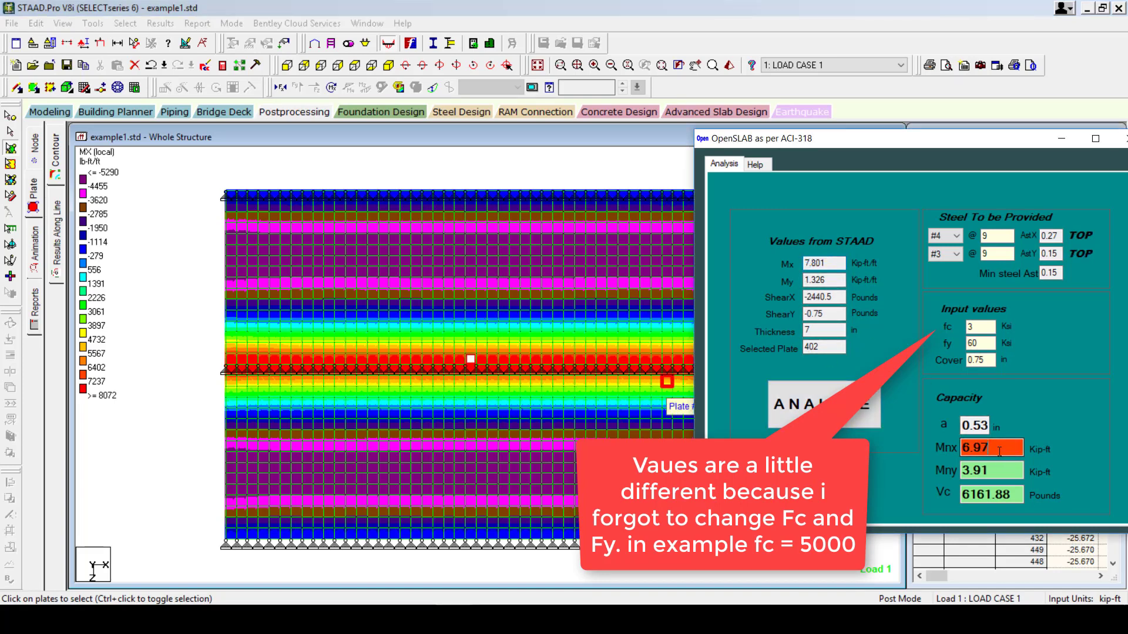
drag(999, 452, 960, 450)
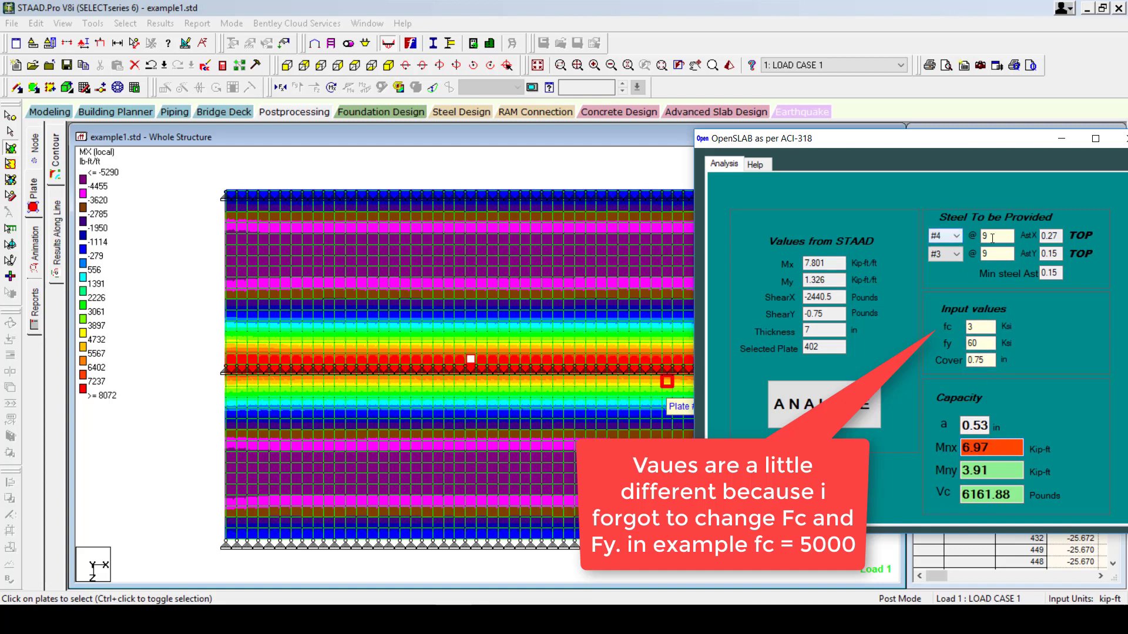
Reduce the #4 top bar spacing to 8, then 7, reaching Mnx 8.67 kip-ft.
double_click(987, 236)
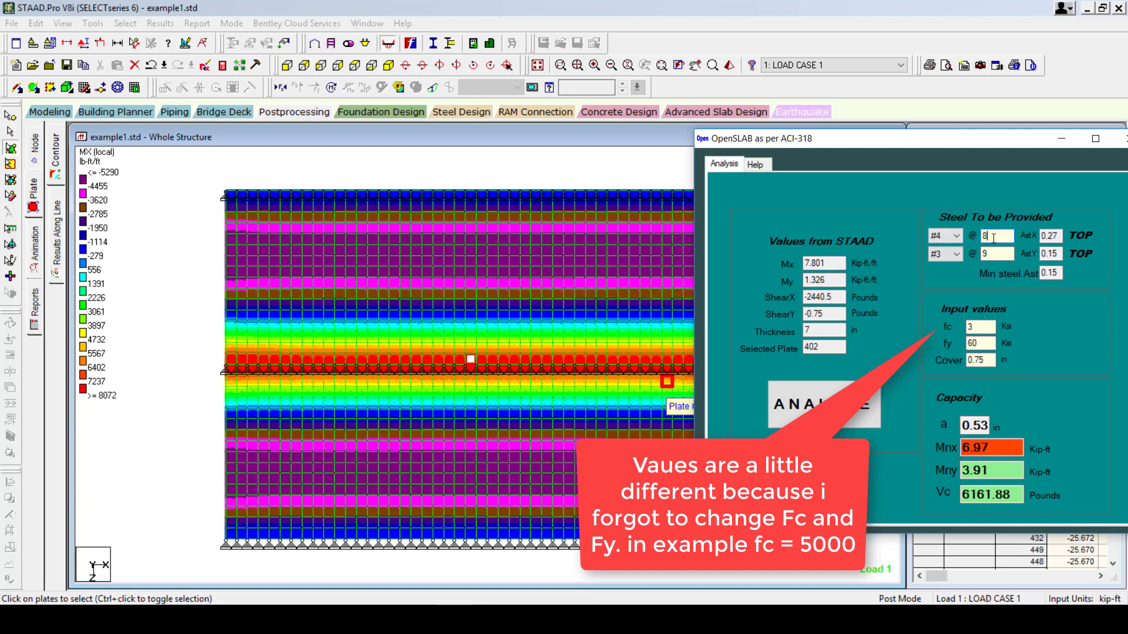
key(Return)
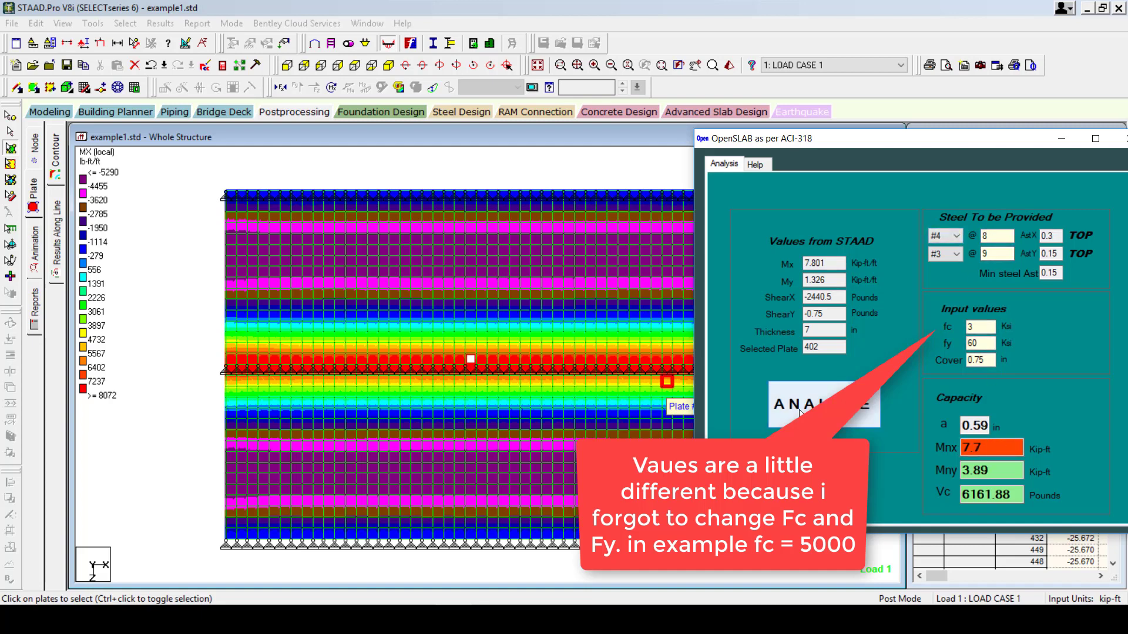
double_click(997, 236)
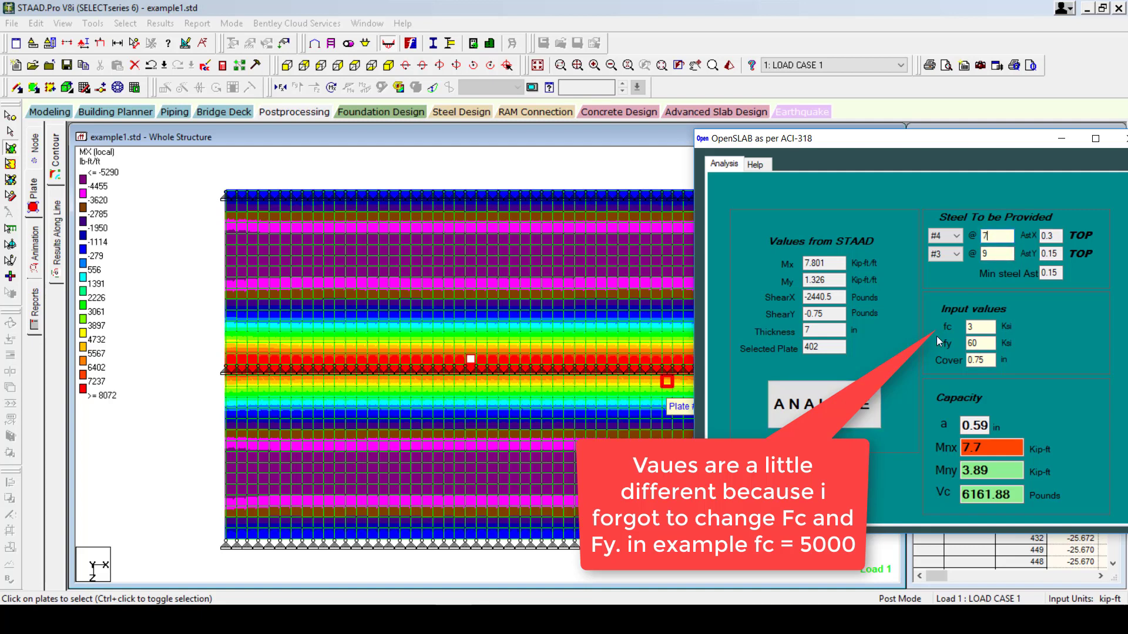
text(7)
key(Return)
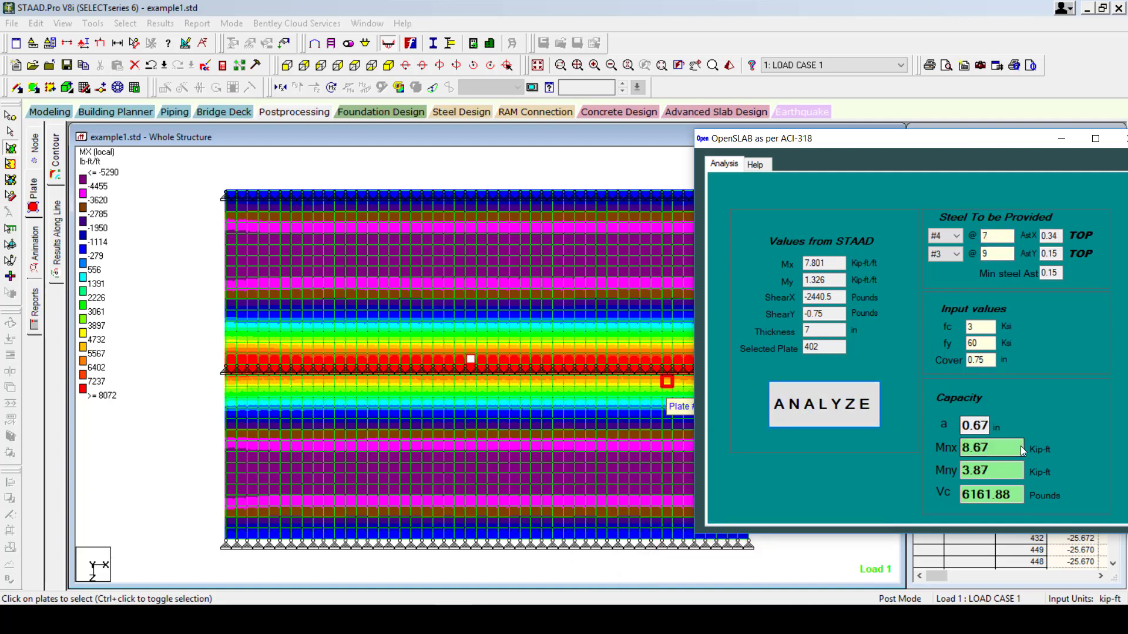
click(353, 621)
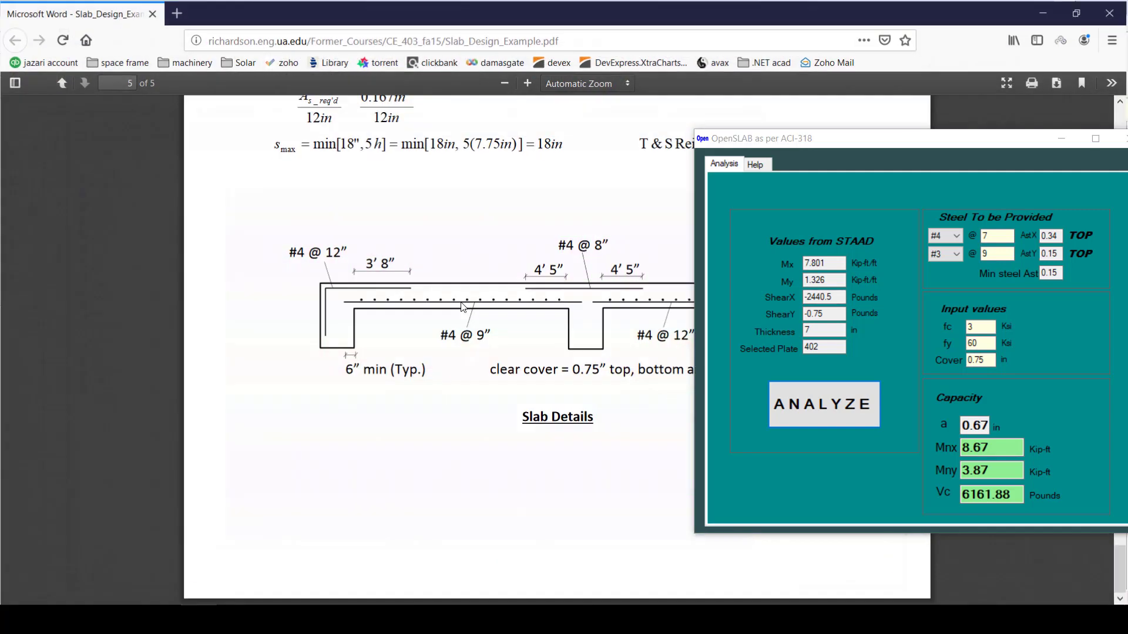
Compare the PDF's #4 @ 8” top bar callout with OpenSLAB's 7 in spacing.
mouse_move(610, 242)
mouse_down()
mouse_move(566, 246)
mouse_move(594, 246)
mouse_up()
click(575, 310)
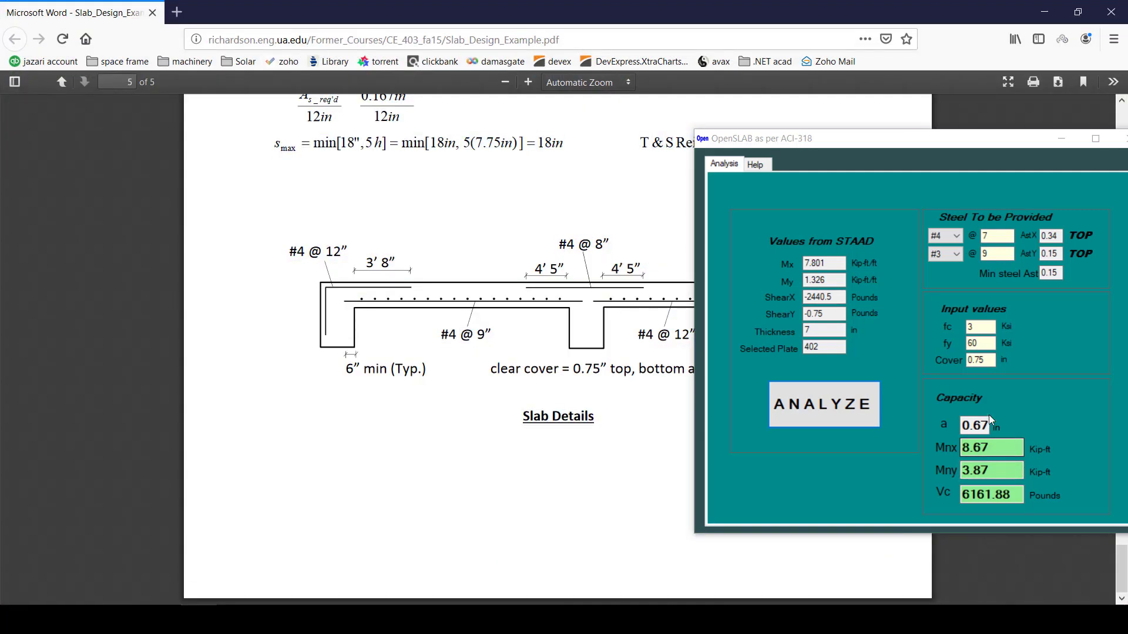
double_click(985, 236)
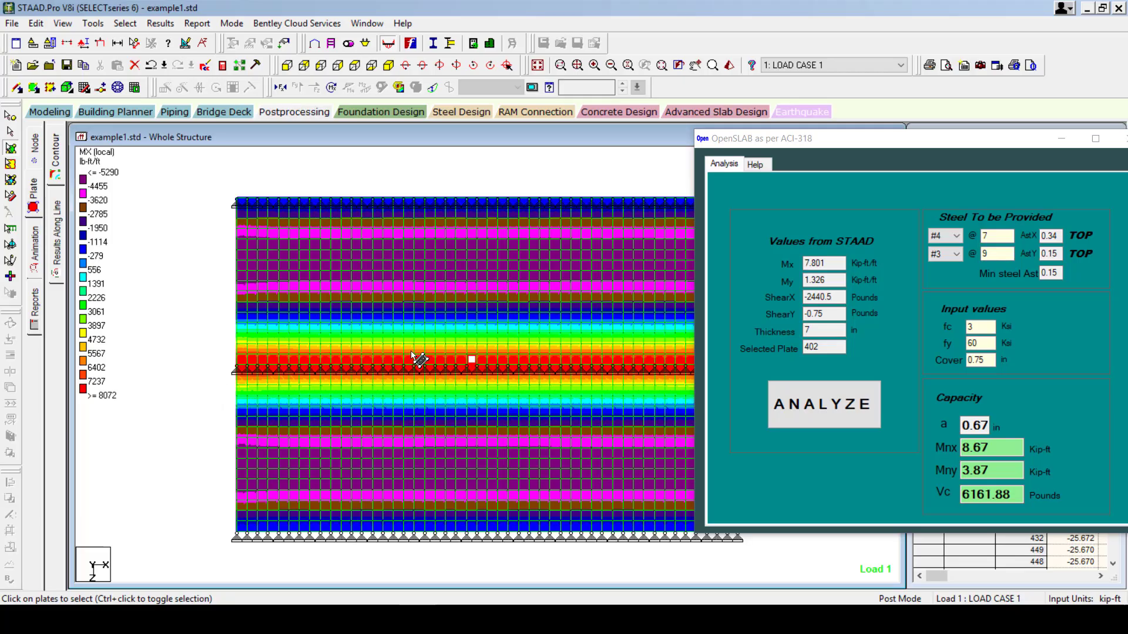
Move OpenSLAB to mid-screen so the plate centre and corner shear tables show.
drag(763, 144, 793, 201)
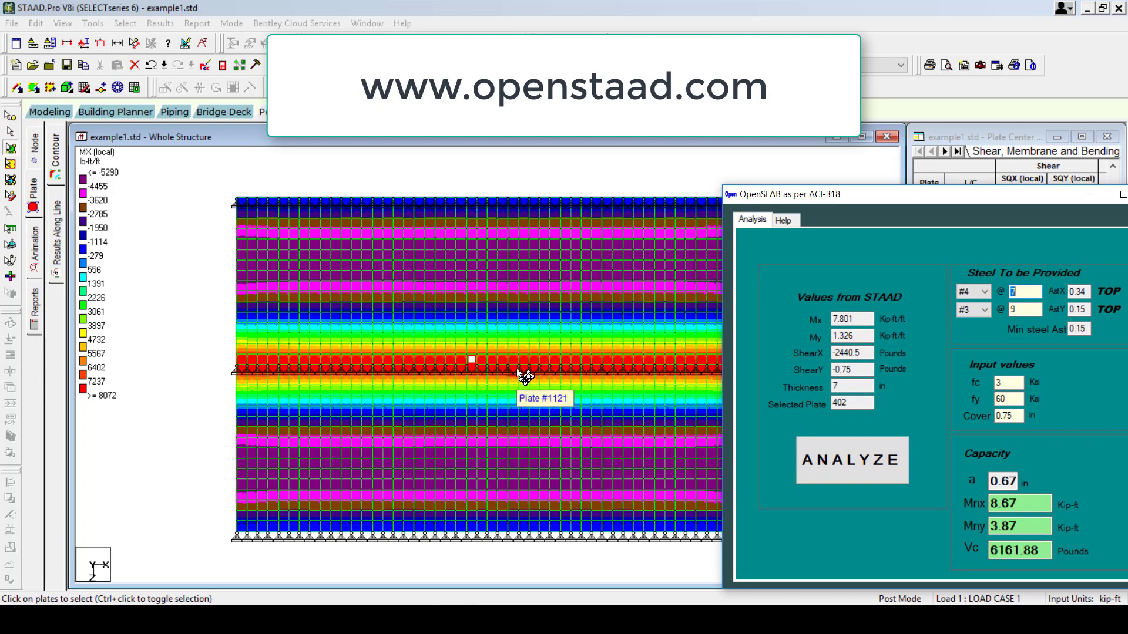
drag(894, 193, 520, 170)
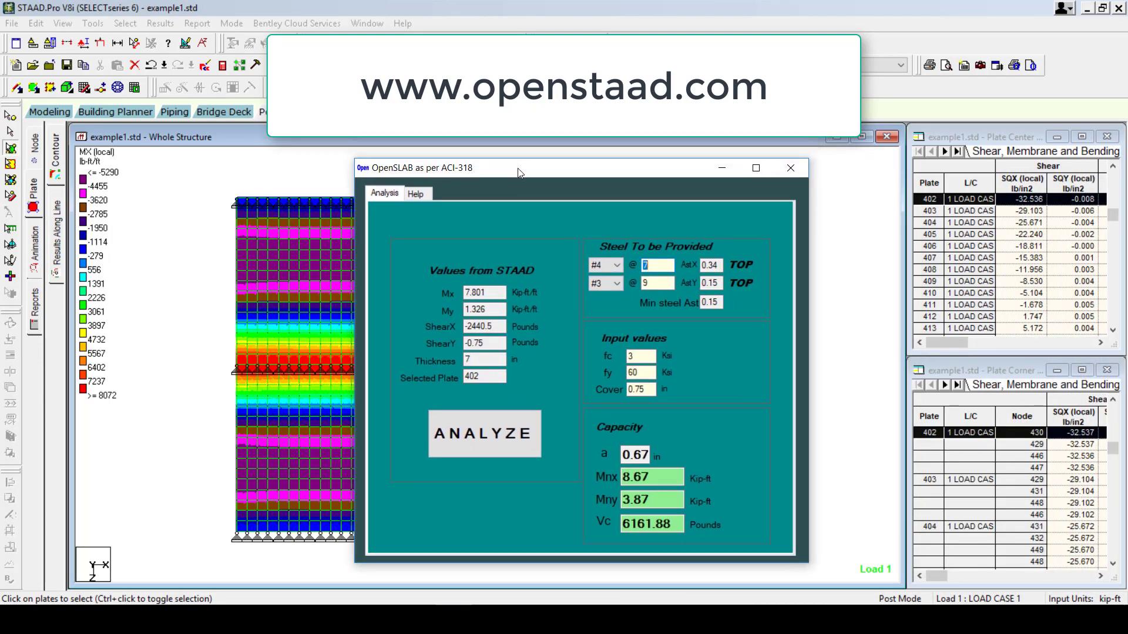
click(336, 614)
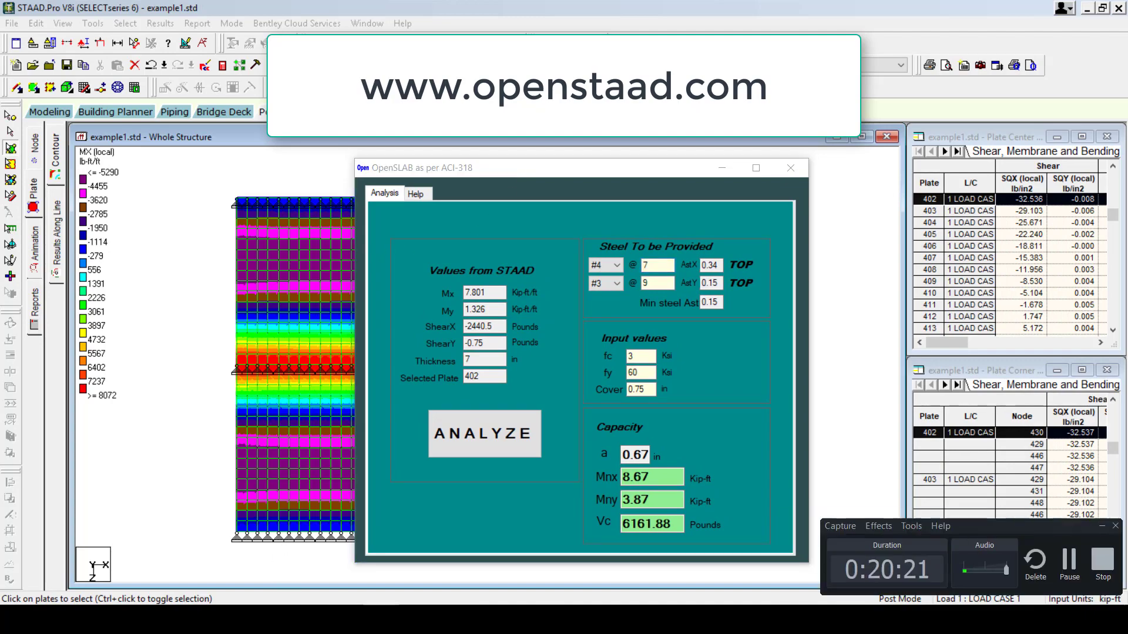